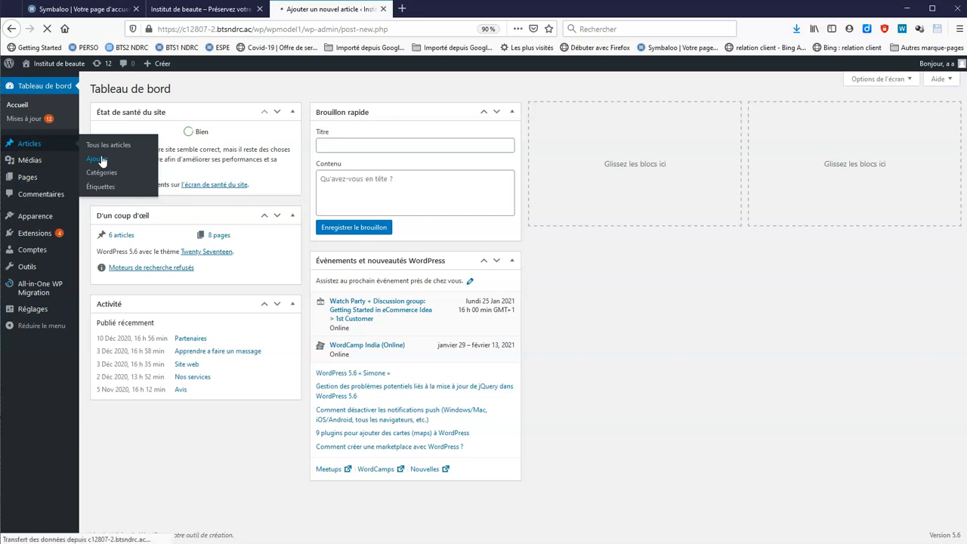
Title the article 'Escalade : mal aux doigts : que faire ?' and paste its introduction
left_click(286, 135)
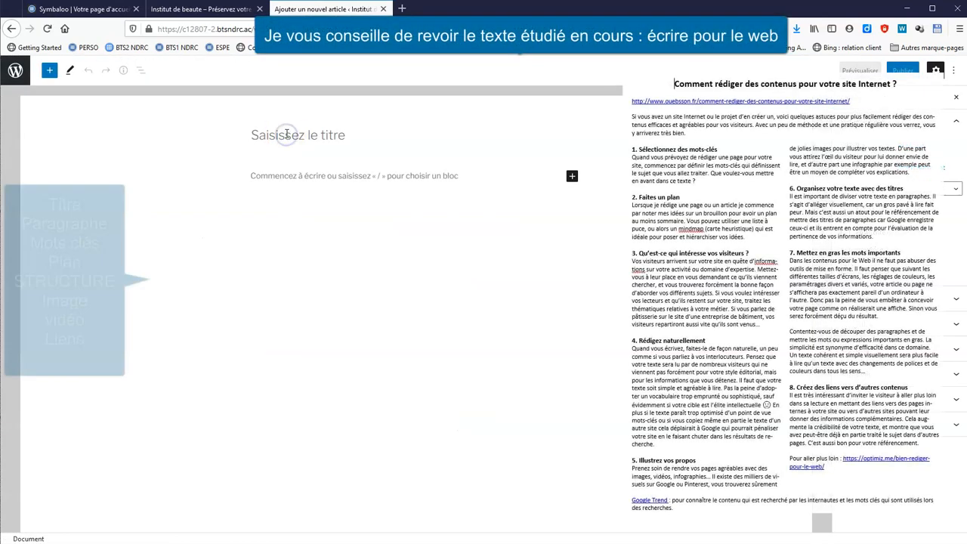
type("Escalade")
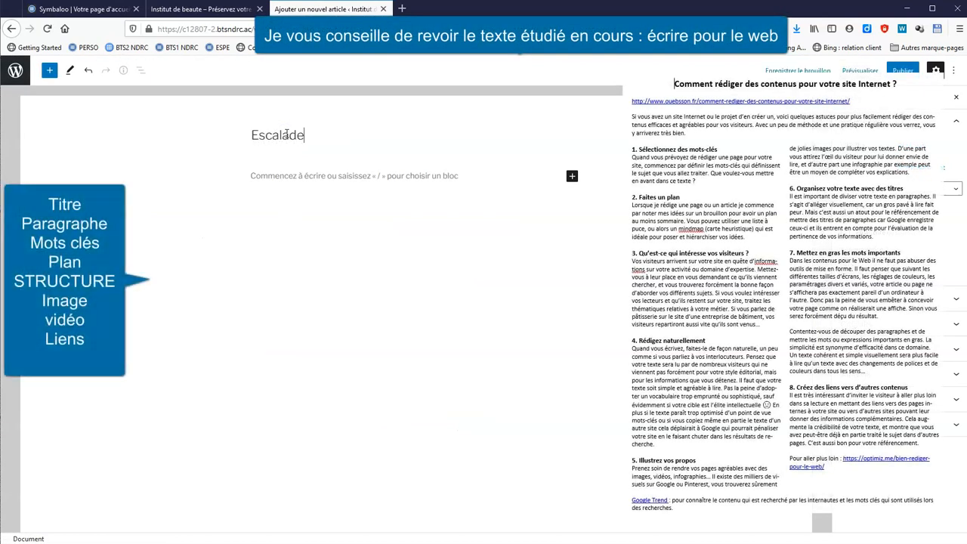
type("?")
key("Return")
type("Le simple fait de grimper est déjà, en soi, un exercice de musculation extrême pour les doigts. Alors, attention à ne pas trop en faire afin d'éviter les blessures ! Grimper vous propose explications et conseils en cas de petites douleurs.")
Add the heading 'Mon poignet saute sur les plats' followed by its pasted explanations and advice
left_click(572, 226)
left_click(309, 243)
type("Mon poignet")
key("Return")
type("Explications probables Vos muscles fléchisseurs des doigts sont très puissants et vos extenseurs n'arrivent plus à stabiliser votre articulation du poignet. Conseils Travailler les extenseurs en tenant un haltère avec l'avant-bras horizontal et en faisant des petites extensions en relevant le poignet. Utilisez des élastiques entre vos doigts pour faire des extensions de doigts. La recommandation évoquée au-dessus pour les pinces (maçonnerie, jardinage...) fonctionne bien aussi ! Attention à la tendinite type \"tennis elbow\" dans les deux cas. Sur les plats essayez de mobiliser votre pouce car il va souvent aider à équilibrer le poignet.")
scroll(362, 377, "down", 1)
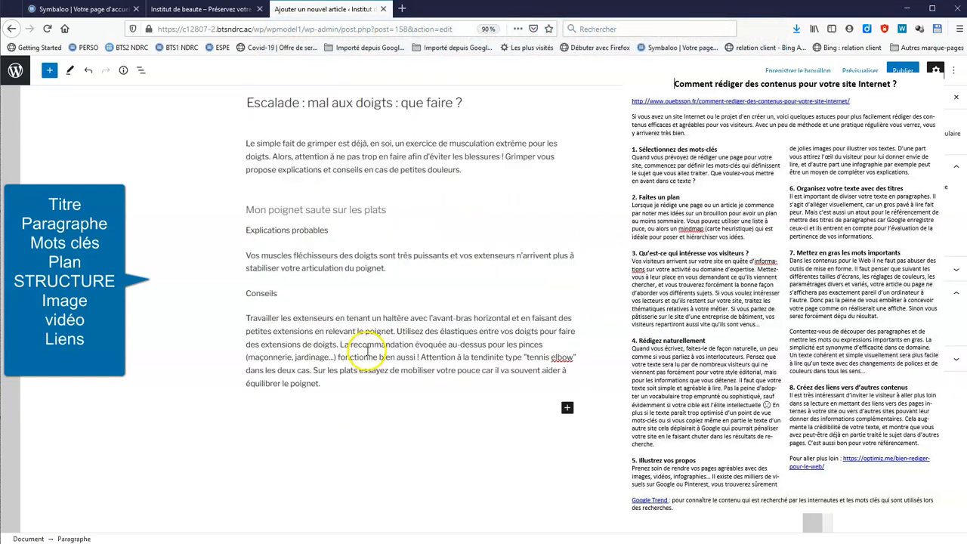
Insert an Image block with the uploaded climber photo image720.jpg
left_click(567, 408)
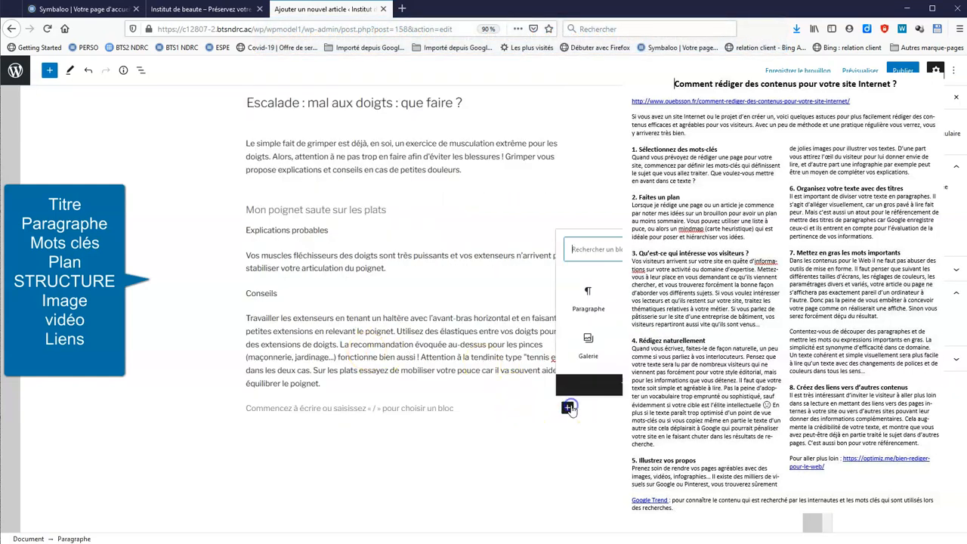
left_click(627, 366)
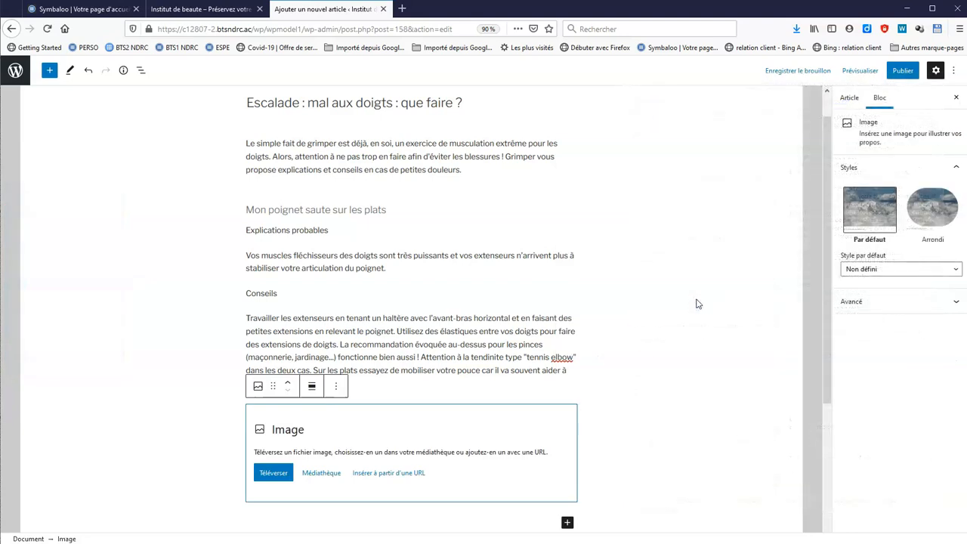
left_click(269, 471)
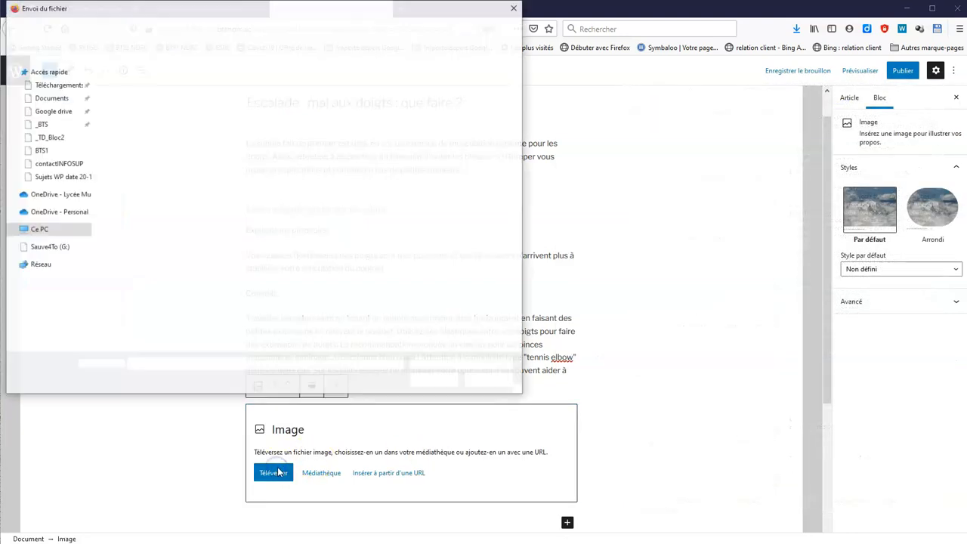
double_click(130, 310)
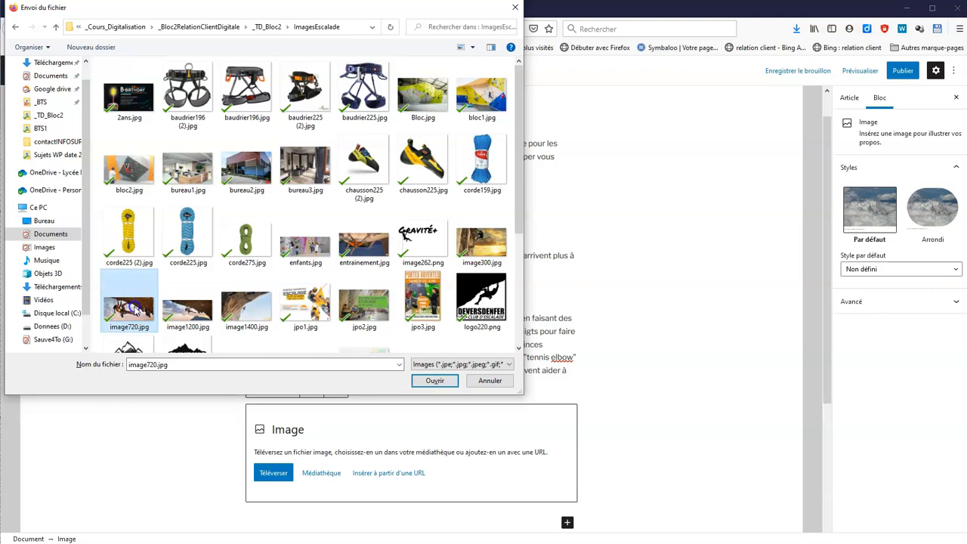
left_click(665, 378)
scroll(665, 378, "down", 3)
Add the heading 'J'ai mal aux articulations des doigts' and paste its explanations and advice
left_click(567, 428)
left_click(567, 428)
left_click(703, 316)
type("J'ai")
type("gts")
left_click(276, 418)
key("BackSpace")
left_click(570, 444)
left_click(588, 344)
type("Explications probables Soit vous avez vrillé l'articulation et elle est gonflée, soit vos articulations doivent se renforcer car elles ne sont pas habituées à subir les efforts compressifs que vous leur imposez. Conseils Dans le premier cas, c'est probablement une petite entorse, glacez et strappez avec un autre doigt pour éviter de le retordre. Grimpez doucement sur des plats et des bacs. Dans le deuxième cas il faut aller plus doucement, l'adaptation va se faire, mais le temps se compte en mois, voire en années.")
key("Return")
left_click(569, 409)
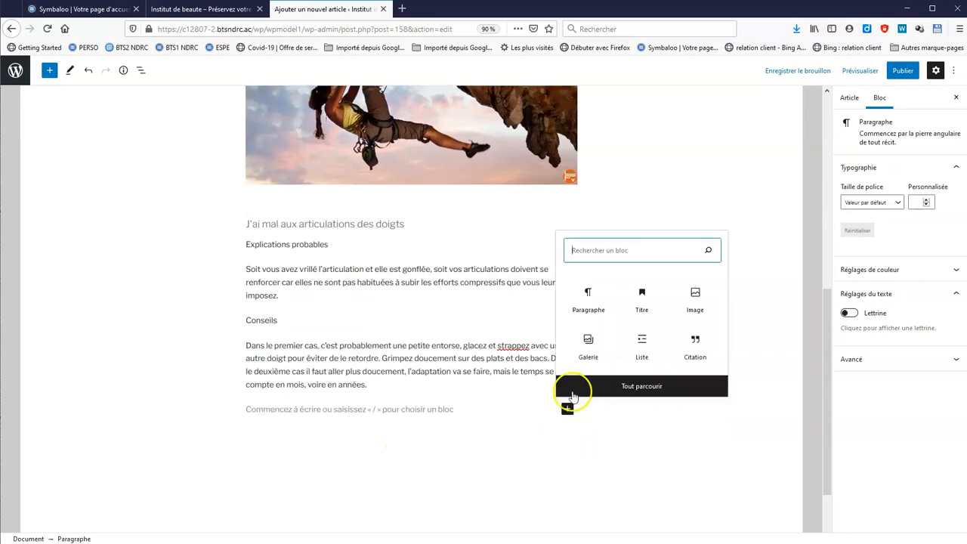
Embed the finger-strength training video in a YouTube block using its copied share link
left_click(642, 387)
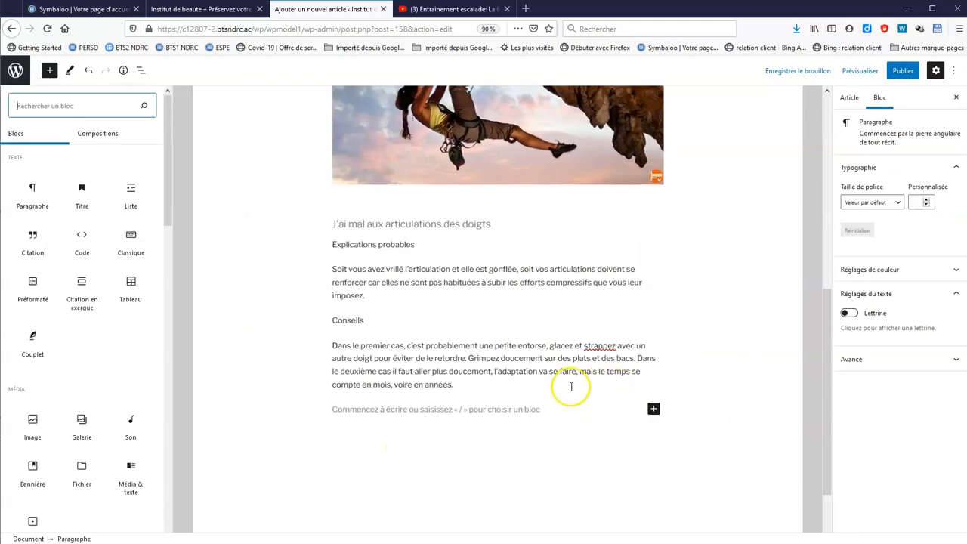
left_click_drag(168, 174, 182, 396)
left_click(140, 330)
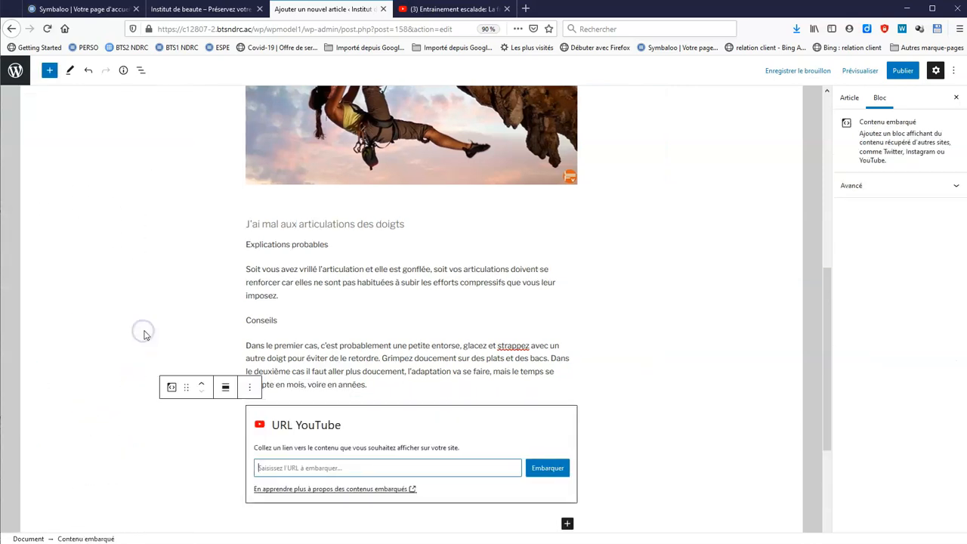
left_click(444, 11)
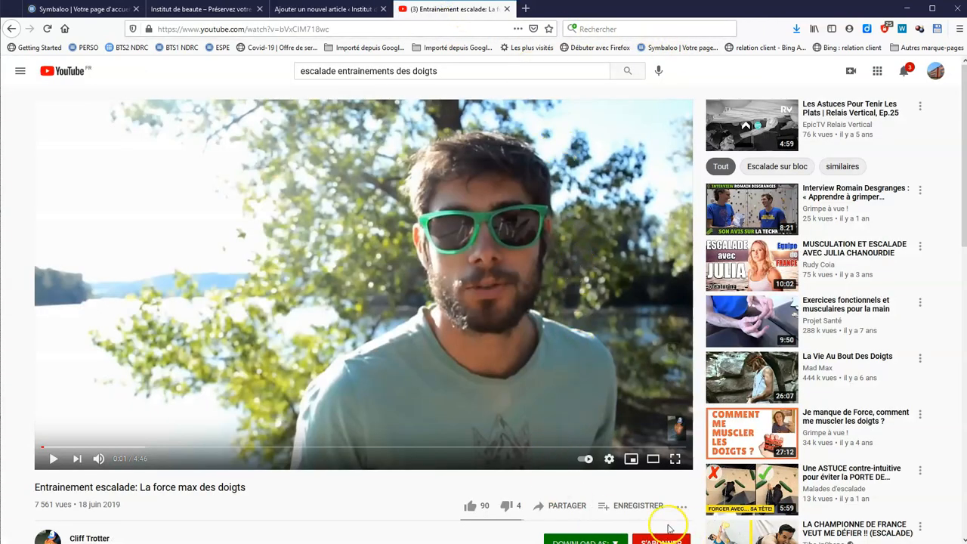
left_click(572, 506)
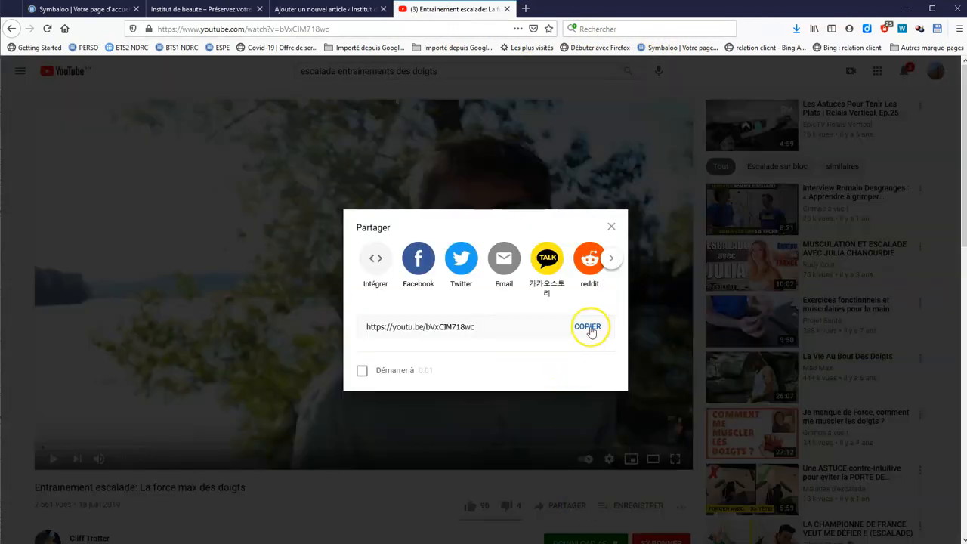
left_click(587, 326)
left_click(362, 10)
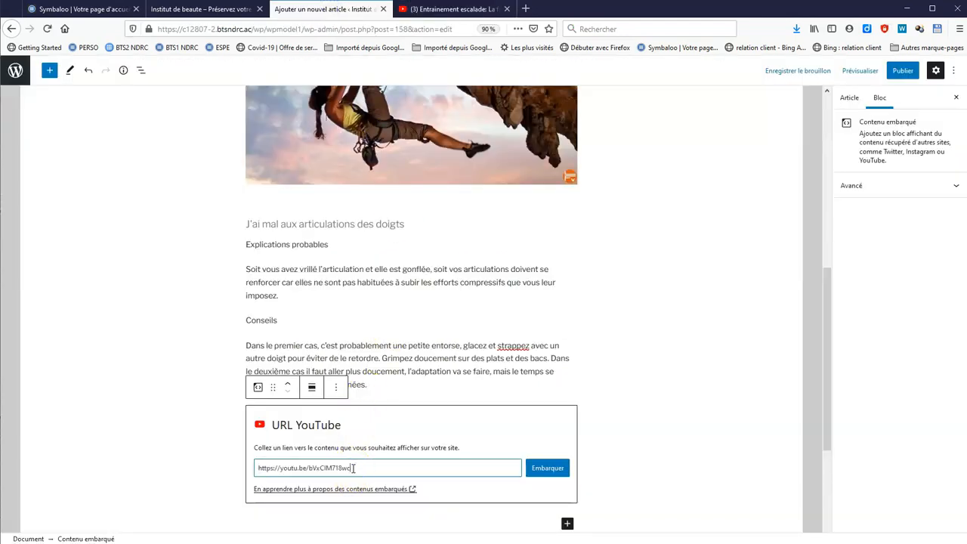
left_click(559, 469)
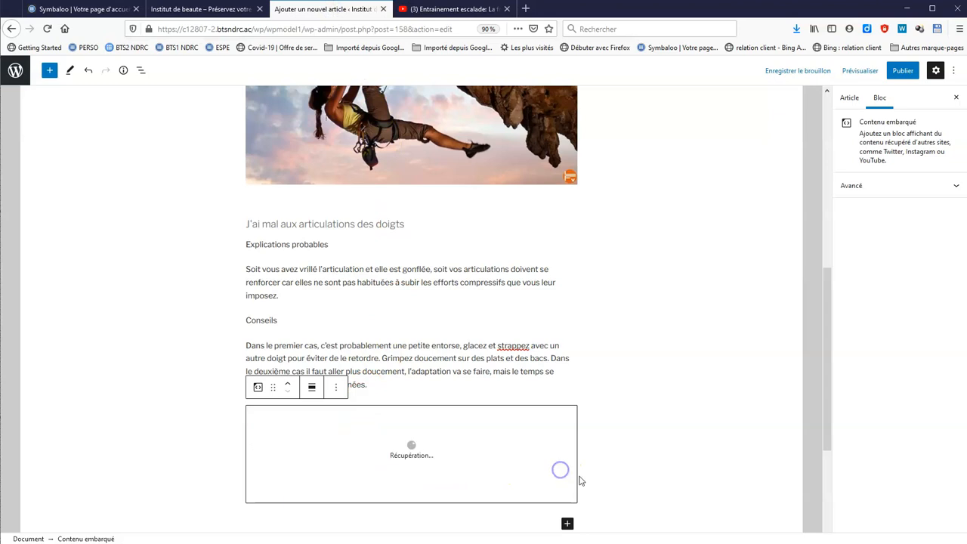
Add the heading 'J'ai mal dans la paume de la main' with its pasted explanation below the video
scroll(673, 400, "down", 2)
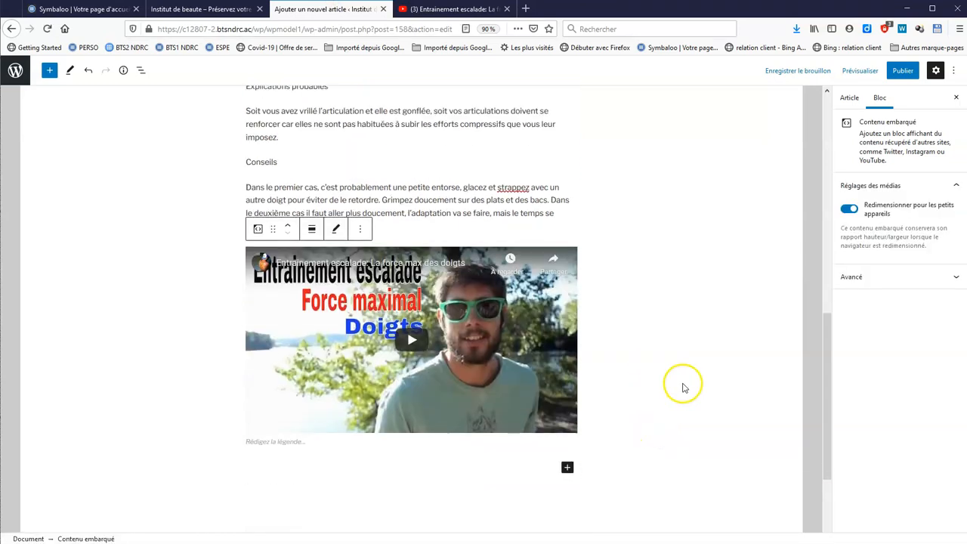
scroll(682, 387, "down", 1)
left_click(567, 414)
left_click(642, 291)
type("J'ai mal dans la paume de la")
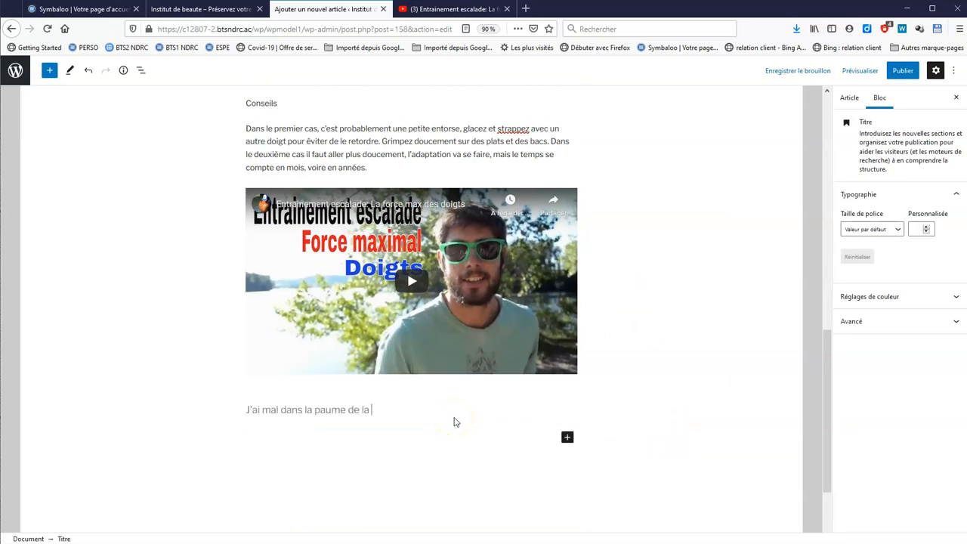
type(" main")
key("Return")
type("Explications probables Vous avez tiré sur des mono ou des bi et endommagé soit un des muscles situés dans la main soit un tendon des fléchisseurs (la douleur remonte alors dans l'avant-bras). Oups... danger ici aussi. Cela peut être bénin comme grave. Si vous avez mal en fléchissant un doigt sans les autres, vous avez déchiré un muscle interosseux : arrêt obligatoire et long, il faut consulter. Si vous avez endommagé un tendon, cela peut être quitte ou double : parfois cela est très grave, parfois cela cicatrise assez vite. Consultez aussi pour plus de prudence et n'insistez surtout pas avec la douleur.")
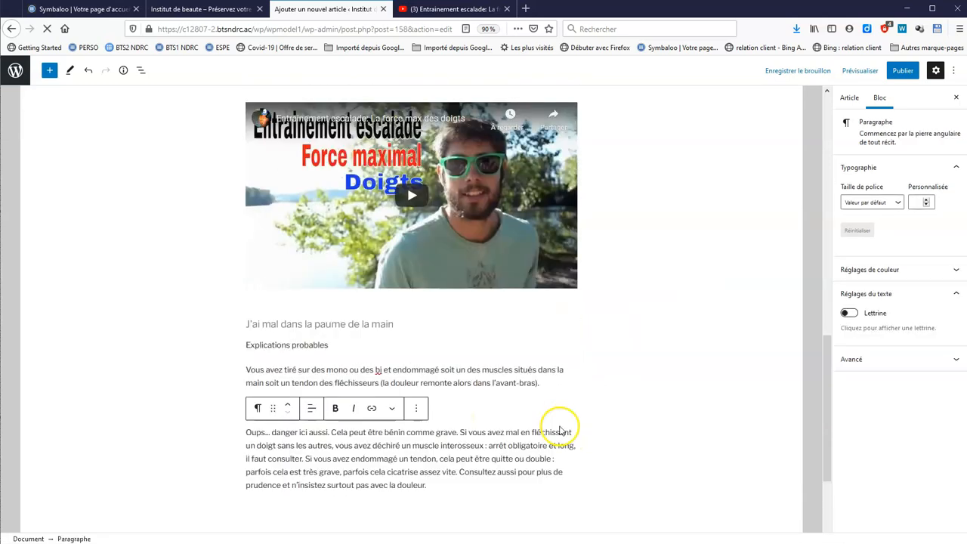
scroll(604, 423, "up", 10)
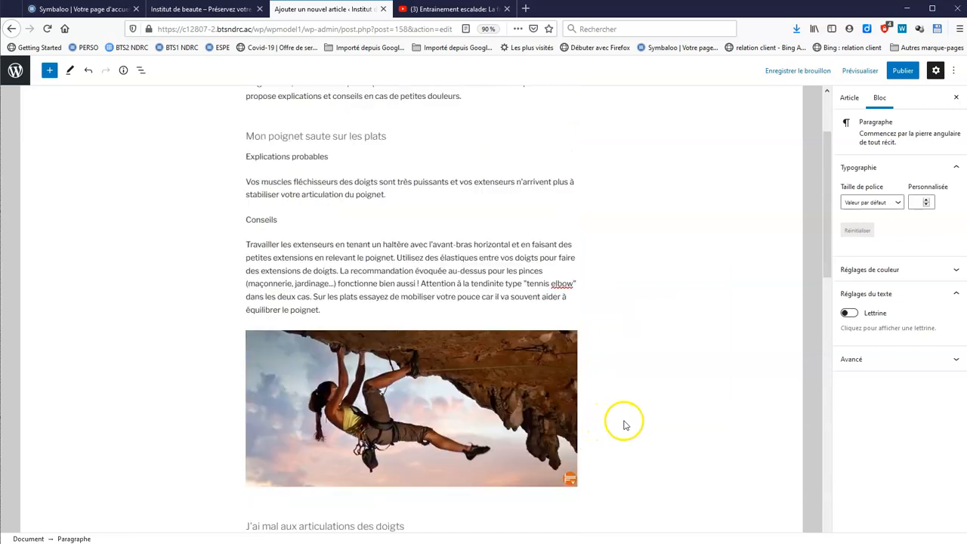
scroll(624, 424, "up", 1)
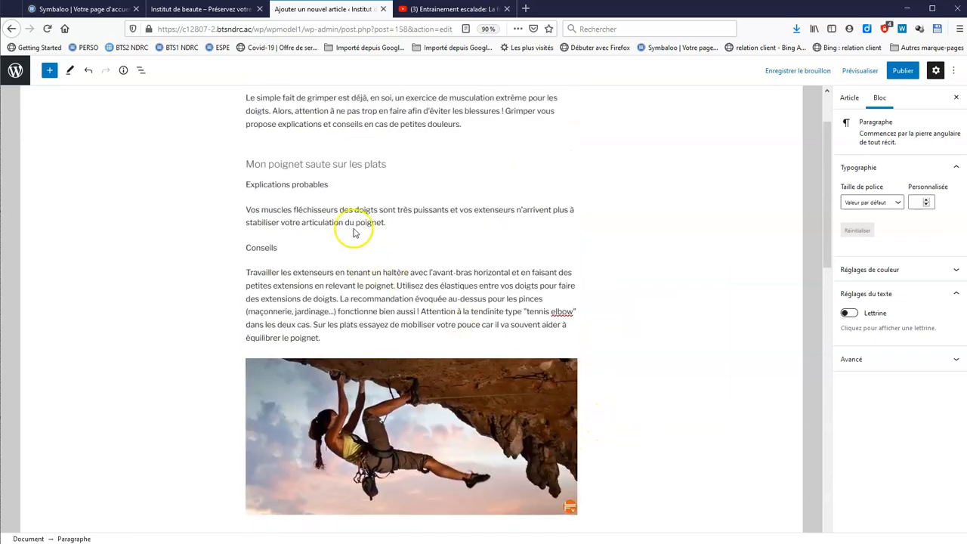
Show the article's settings and expand its permalink and Catégories panels
left_click(847, 100)
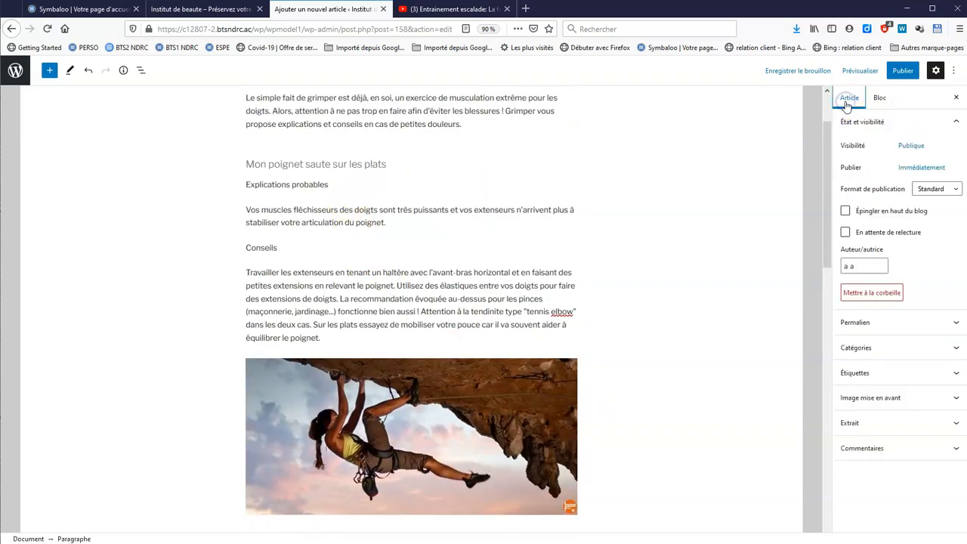
left_click(956, 326)
left_click(890, 368)
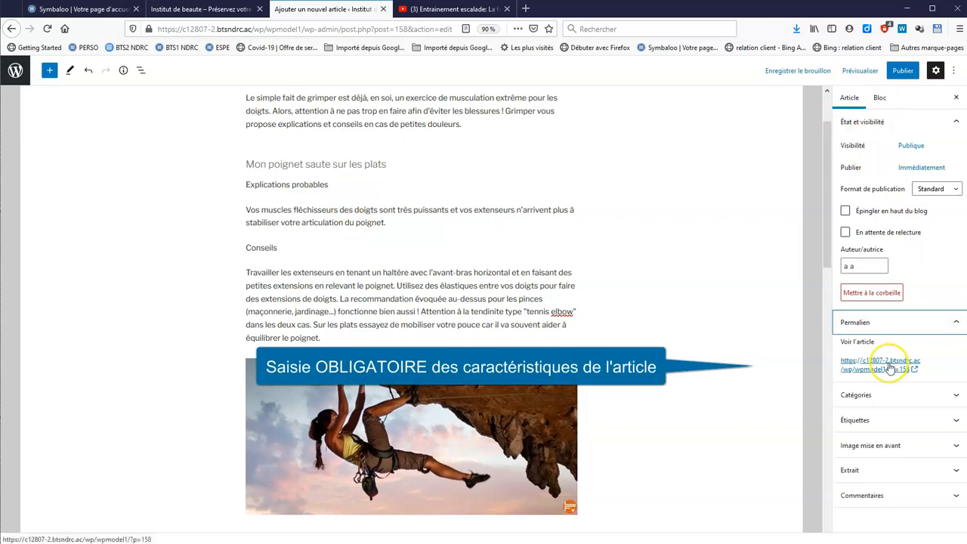
left_click(957, 398)
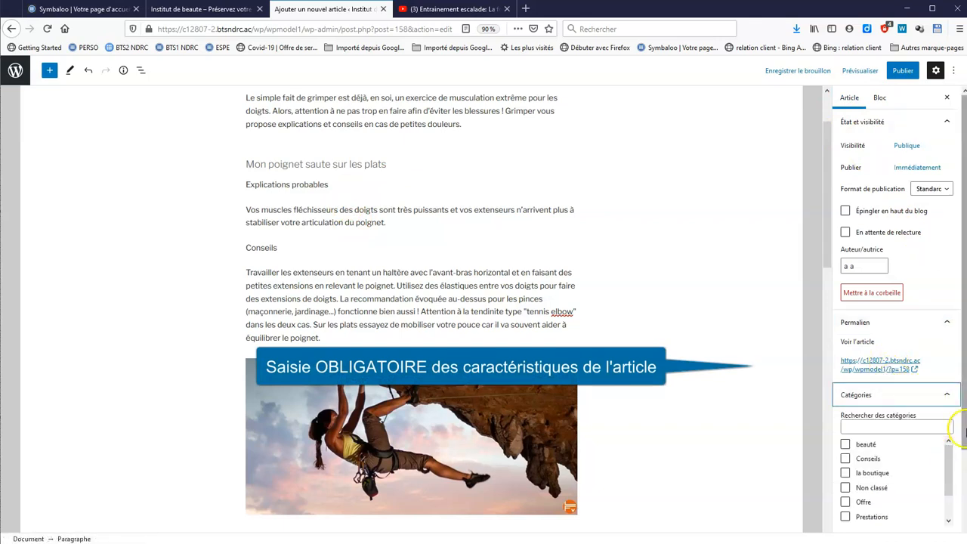
scroll(960, 427, "down", 3)
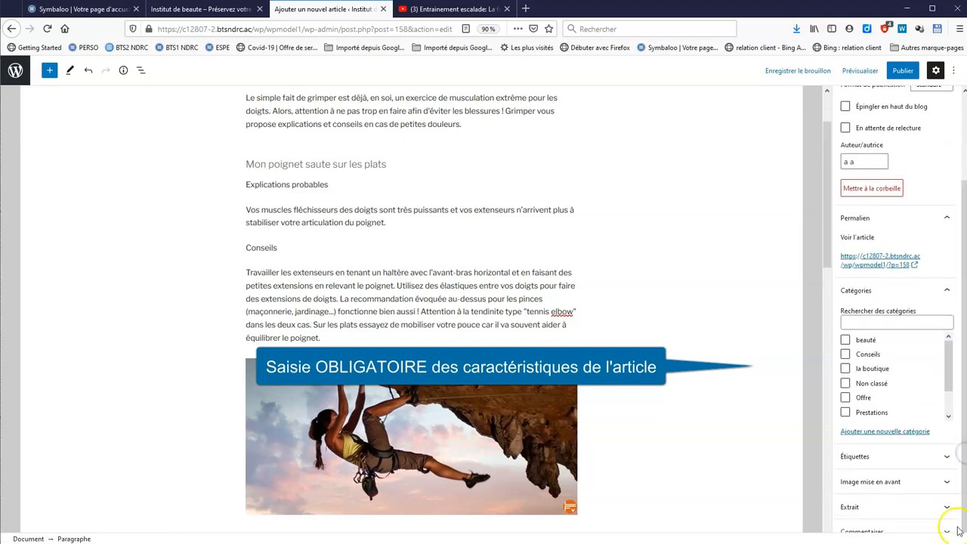
Create the category 'escalade' with parent Conseils and also file the article under Offre
left_click(888, 435)
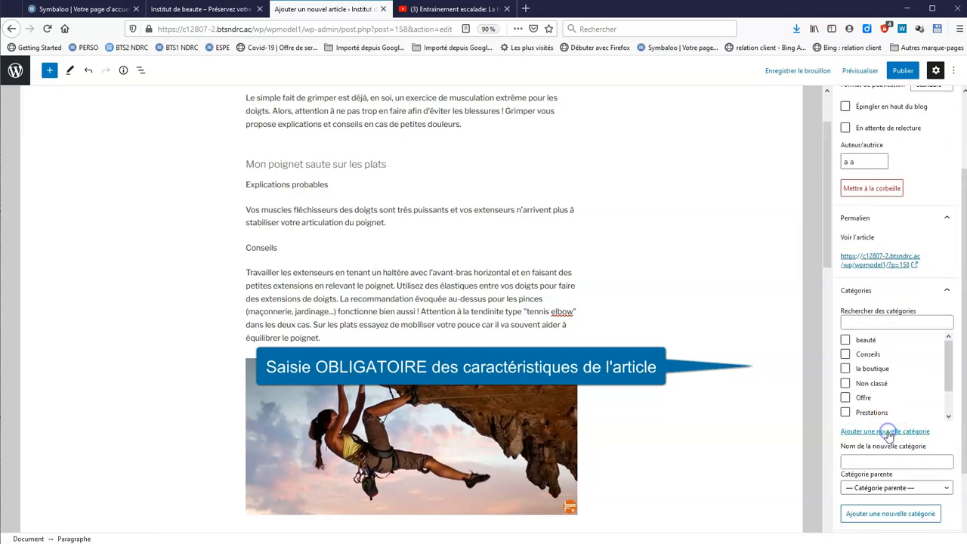
type("escalade")
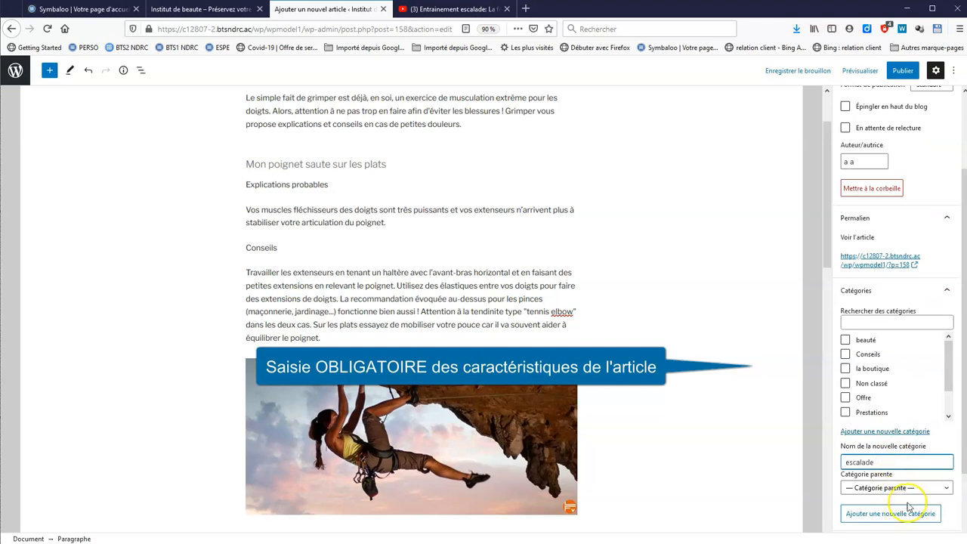
left_click(920, 489)
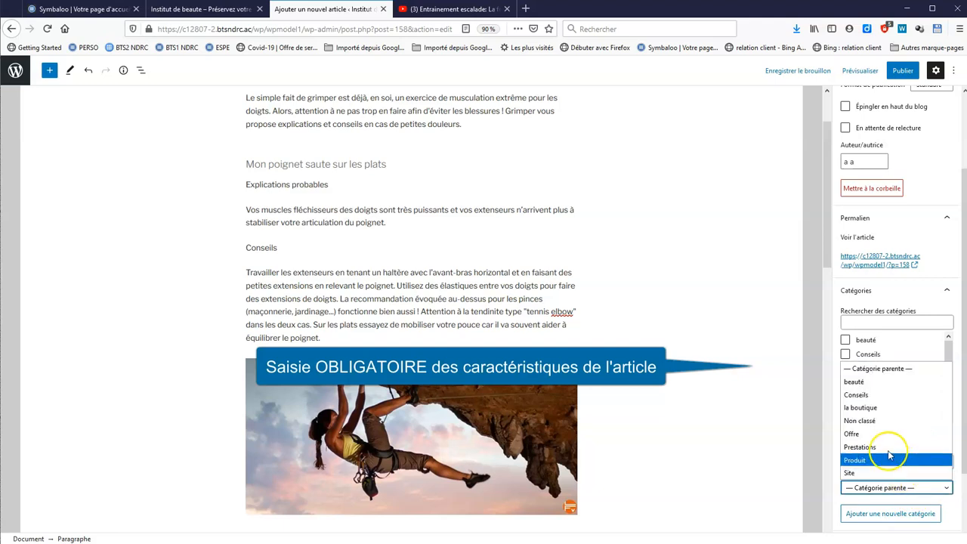
left_click(881, 395)
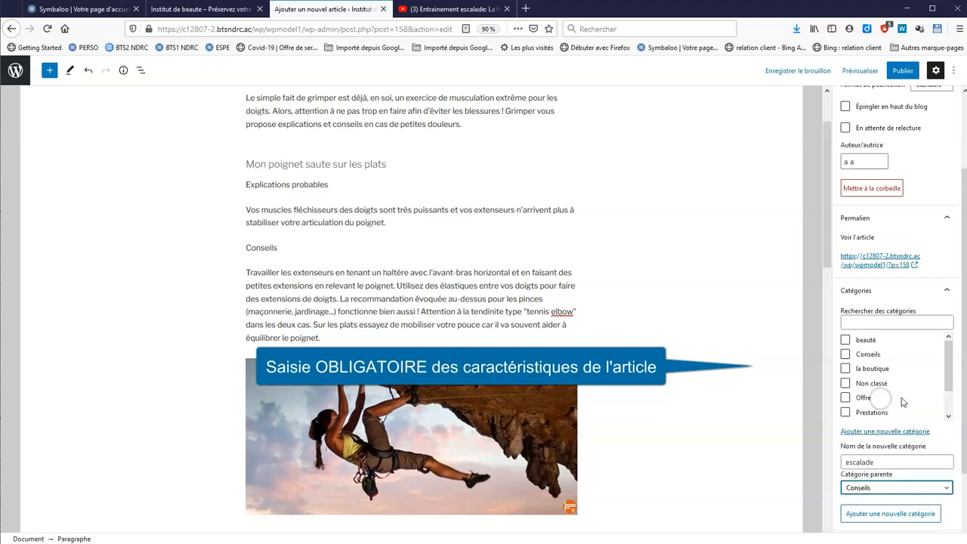
left_click(919, 519)
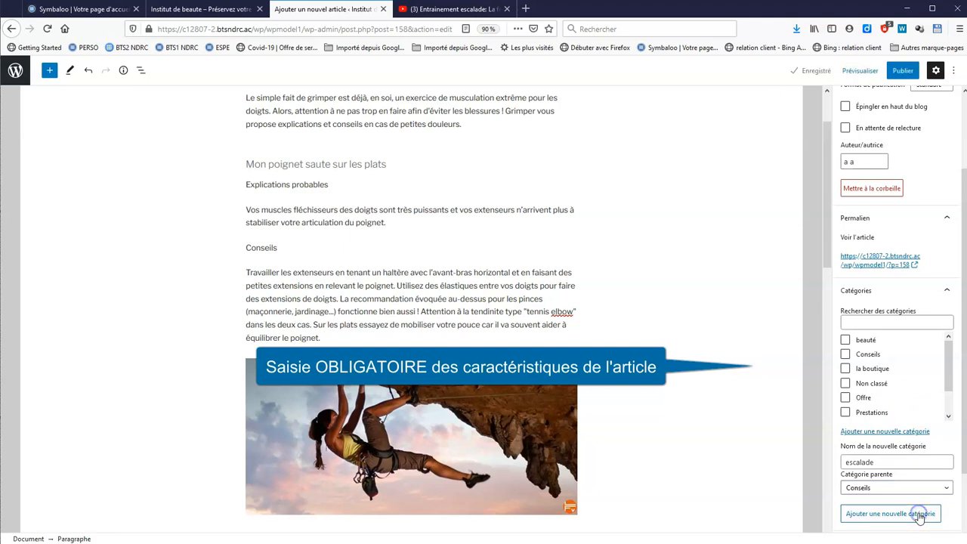
mouse_move(950, 356)
left_mouse_down()
mouse_move(949, 395)
mouse_move(950, 340)
left_mouse_up()
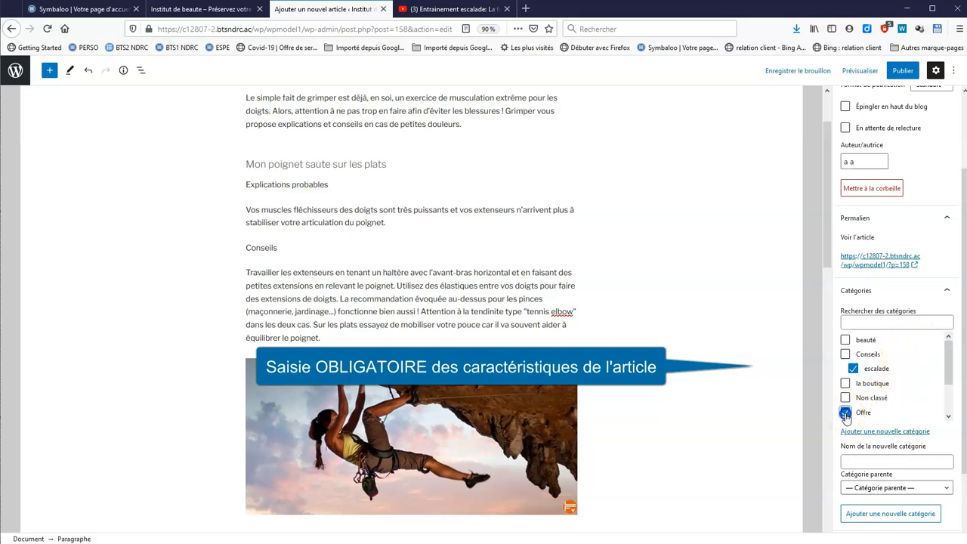
left_click_drag(951, 368, 950, 399)
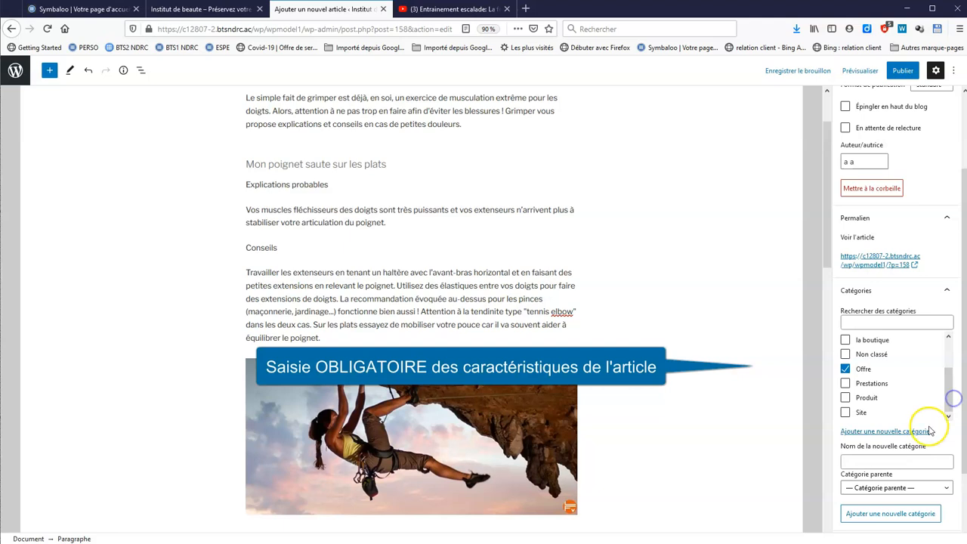
scroll(930, 427, "down", 2)
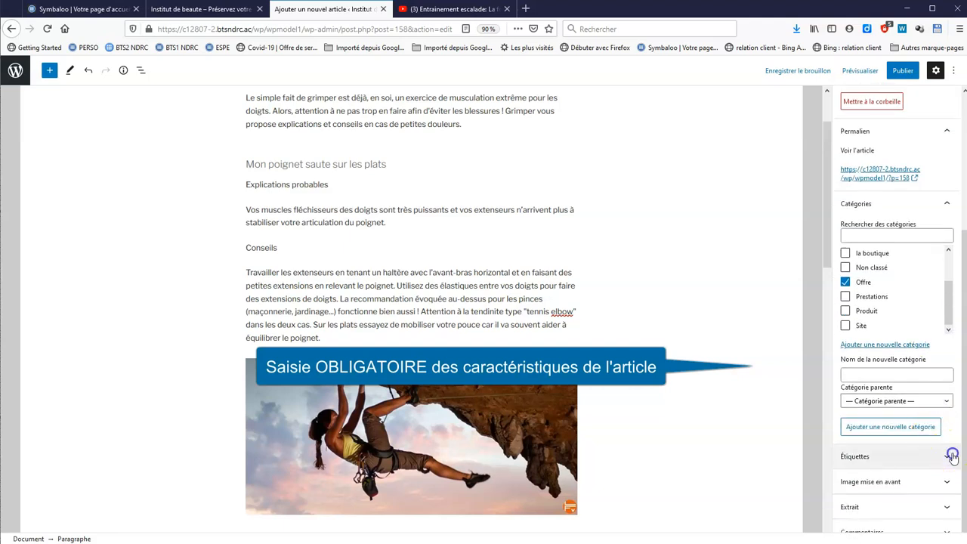
Add the tags escalade, entrainement and doigts to the article
left_click(952, 458)
left_click(925, 486)
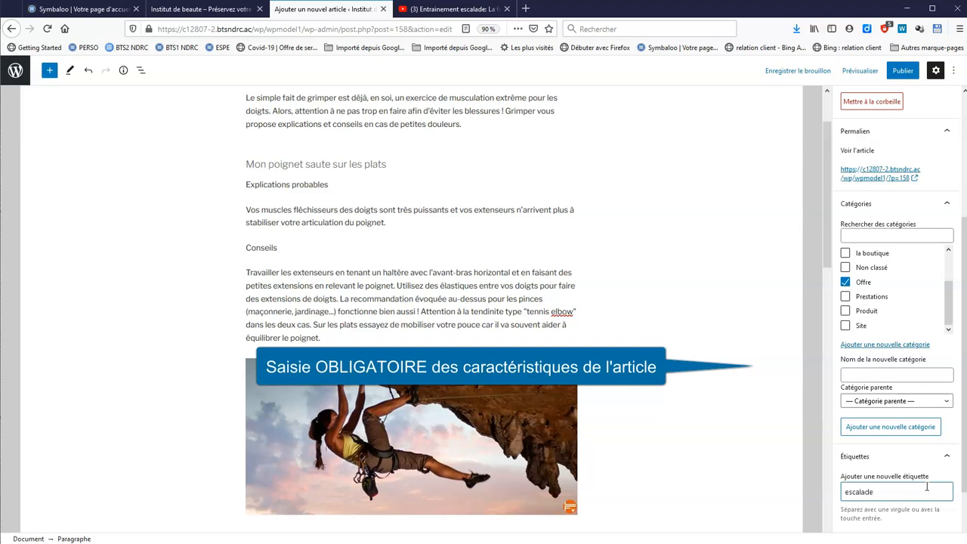
key("Return")
type("entrainement")
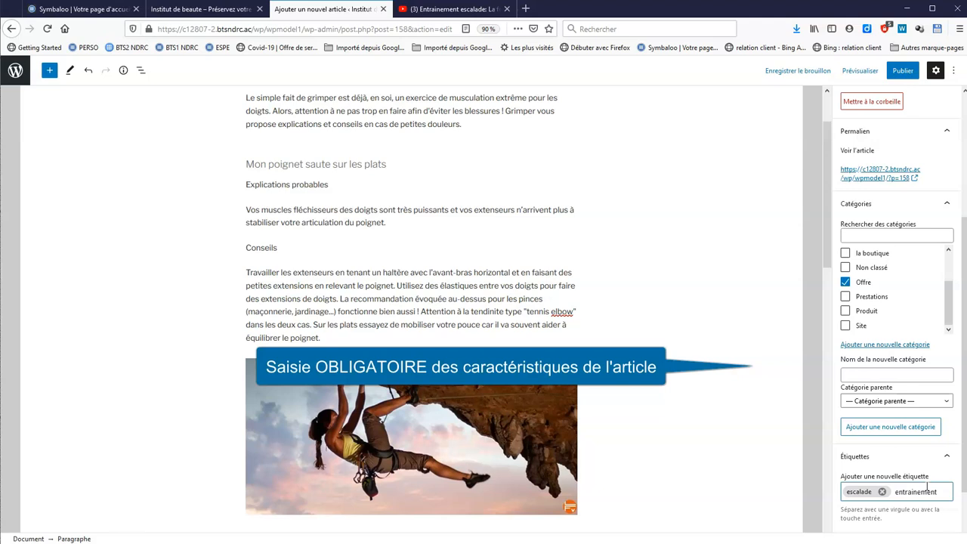
key("Return")
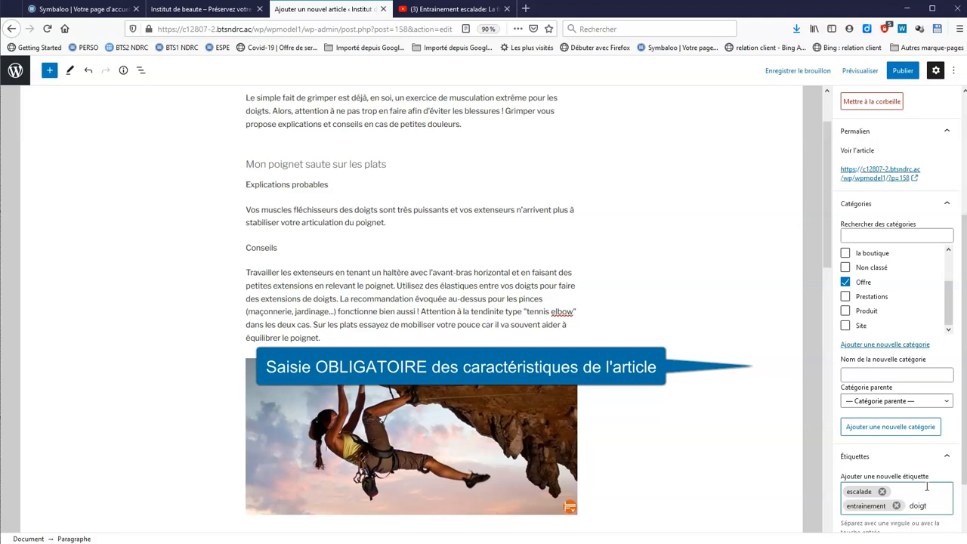
key("Return")
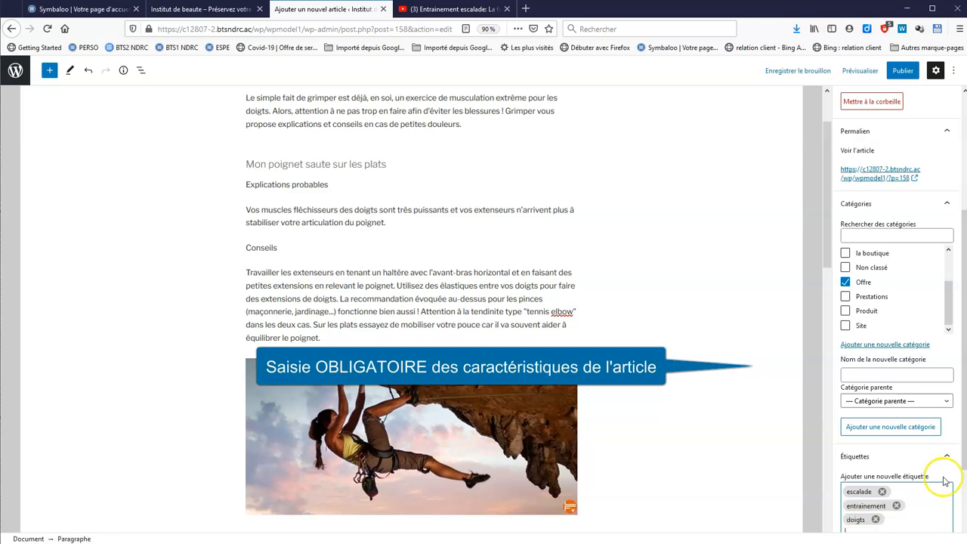
scroll(952, 378, "down", 3)
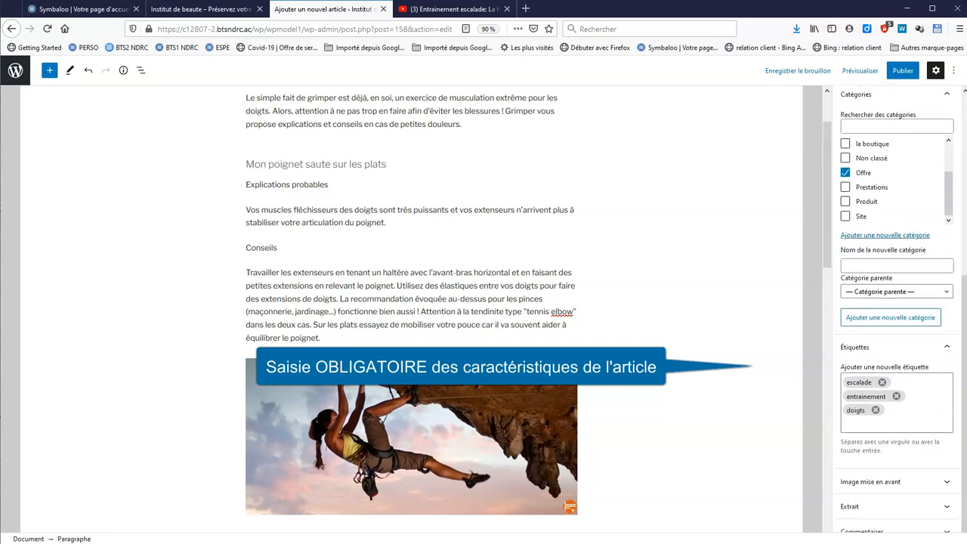
left_click(946, 482)
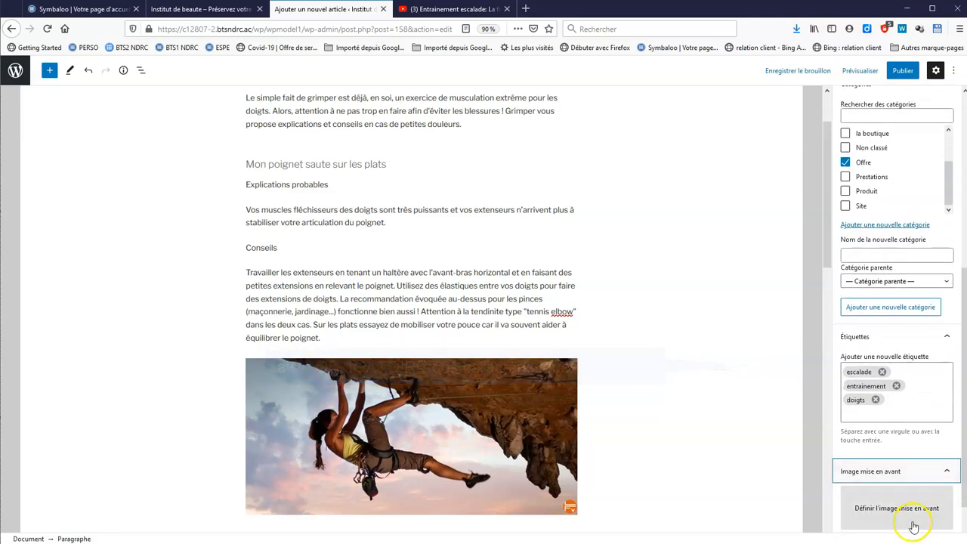
Upload entrainement.jpg as featured image, alt and title 'escalade nom du site', caption 'escalade mots clés'
left_click(912, 456)
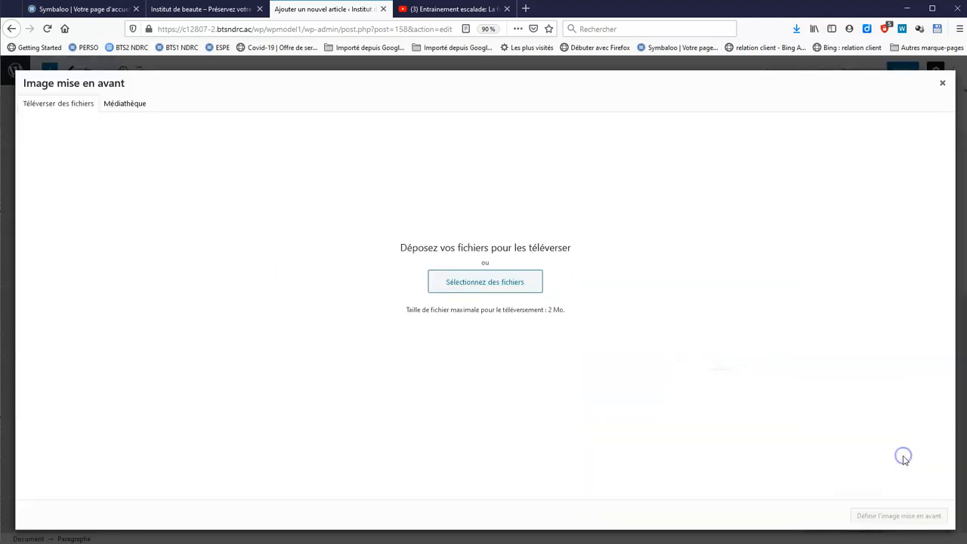
left_click(506, 291)
left_click(867, 242)
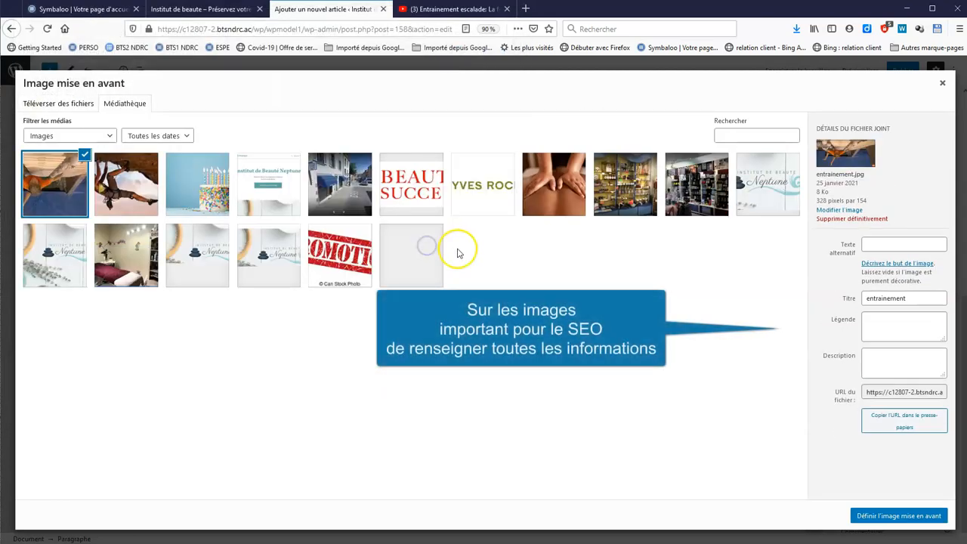
type("escalade nom du site")
left_click(919, 297)
type("escalade nom du site")
left_click(910, 321)
type("escalade mots clés")
left_click(908, 365)
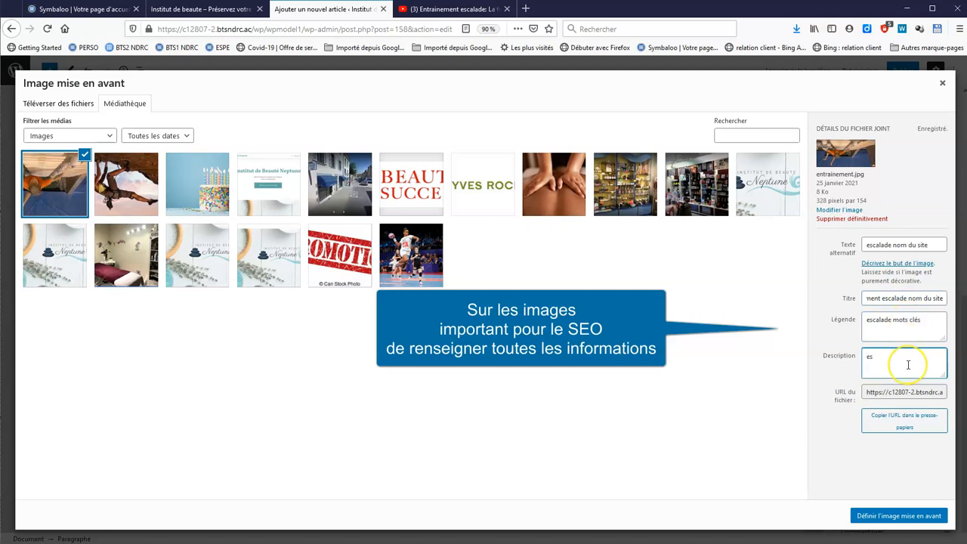
type("ur les doigts")
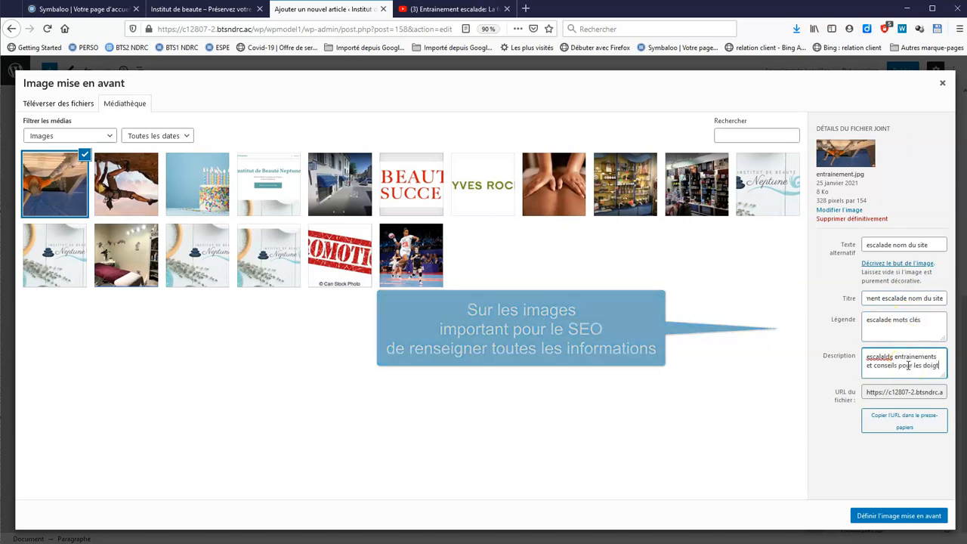
left_click(928, 517)
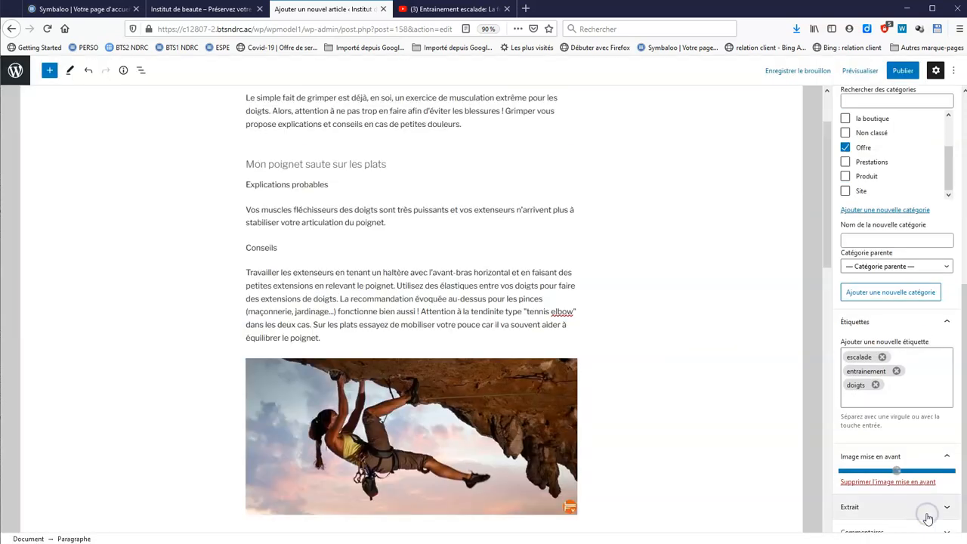
Expand the comment settings, then publish the article and confirm in the pre-publish panel
scroll(937, 427, "down", 3)
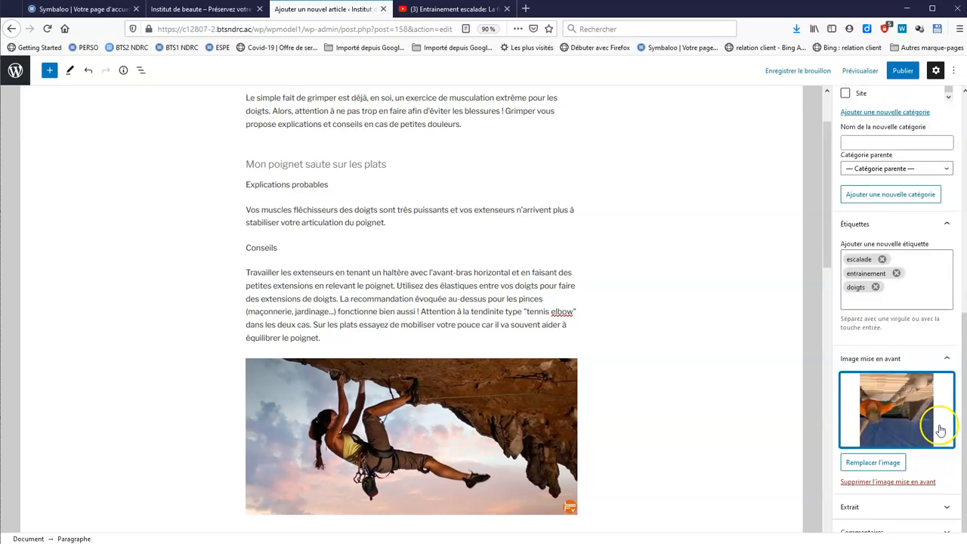
left_click(941, 531)
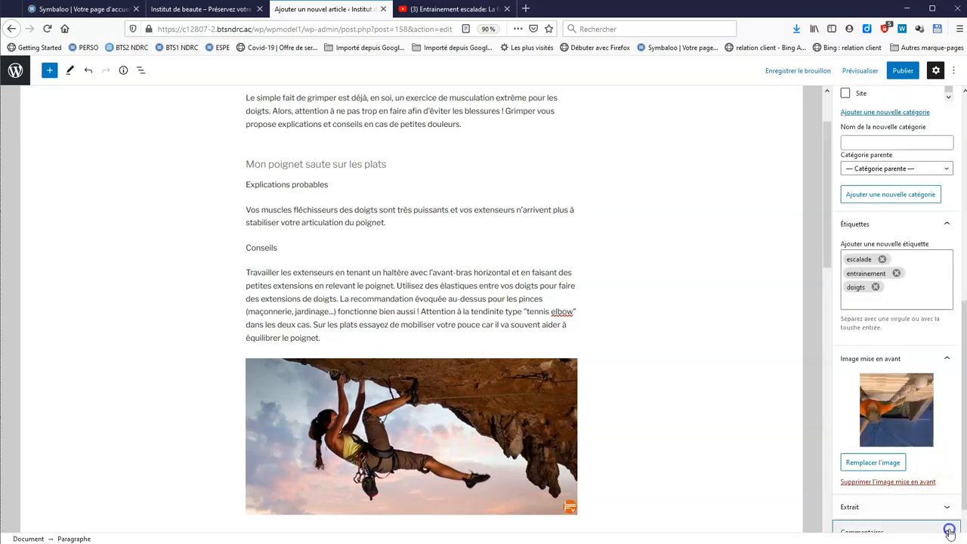
left_click(942, 502)
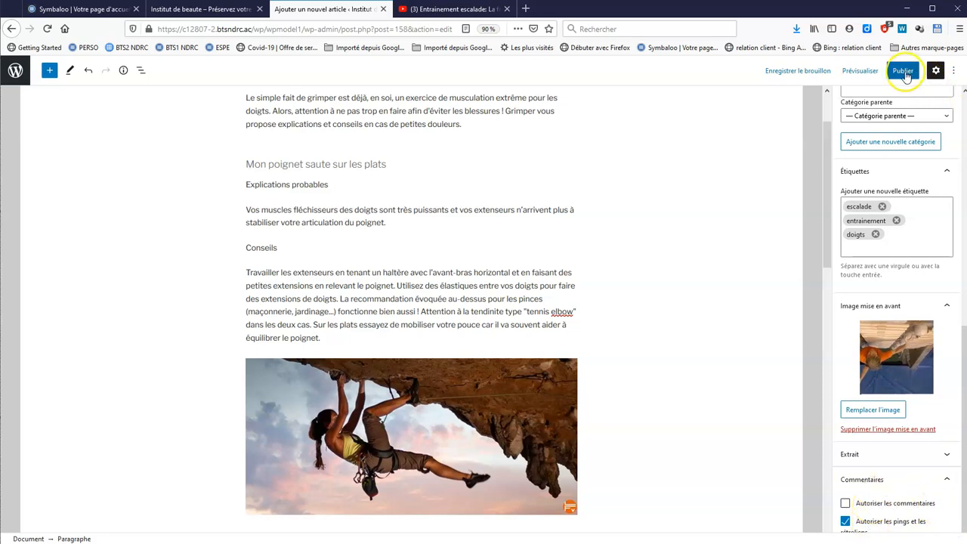
left_click(905, 71)
left_click(889, 72)
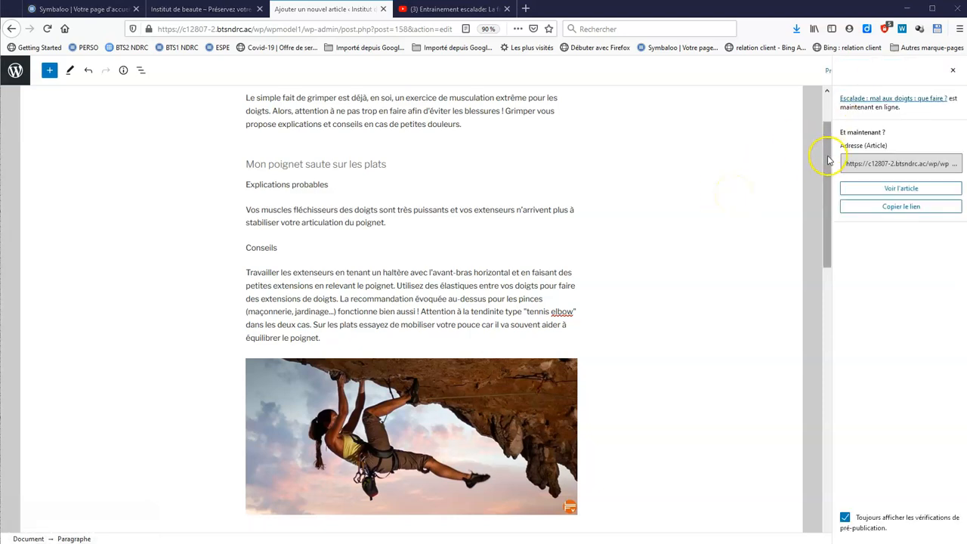
scroll(828, 161, "up", 2)
left_click(500, 135)
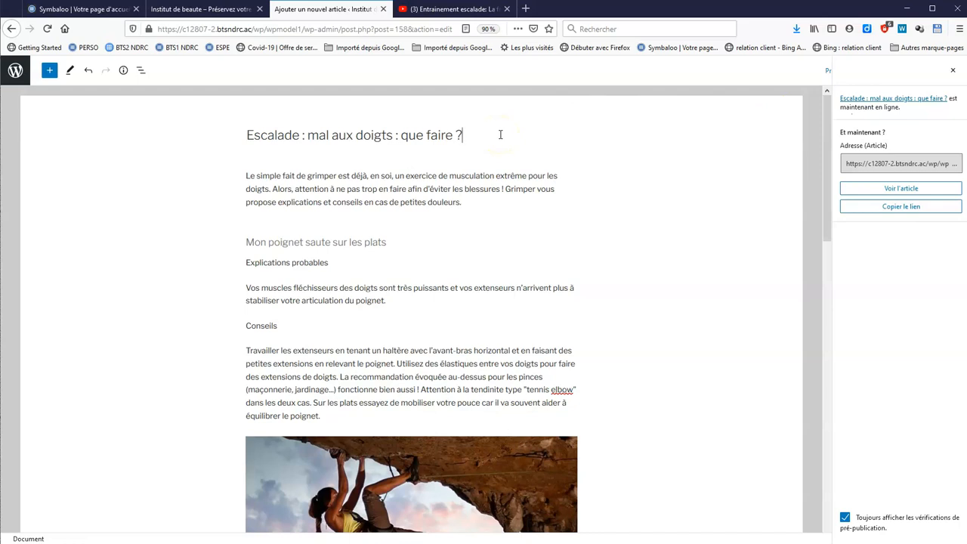
Insert a Bannière block directly below the article title
key("Return")
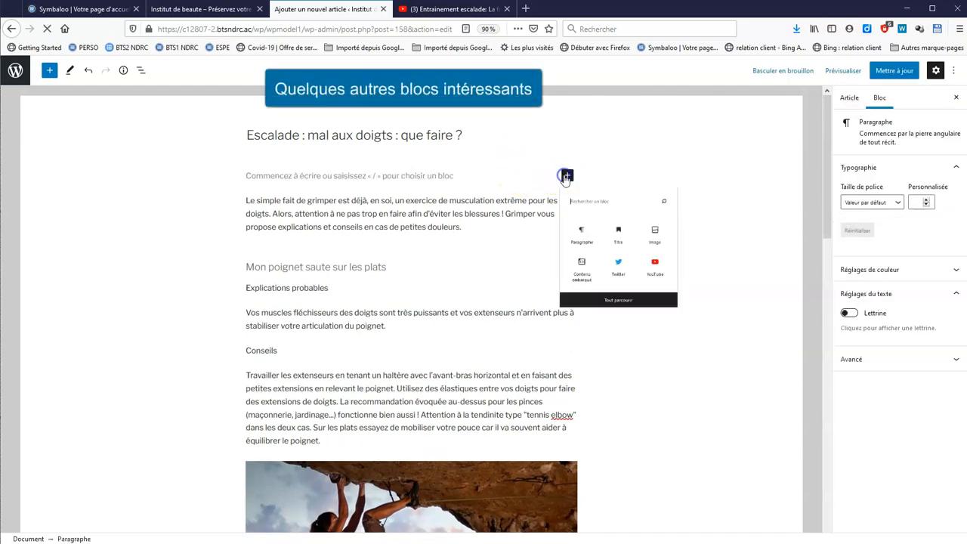
left_click(566, 177)
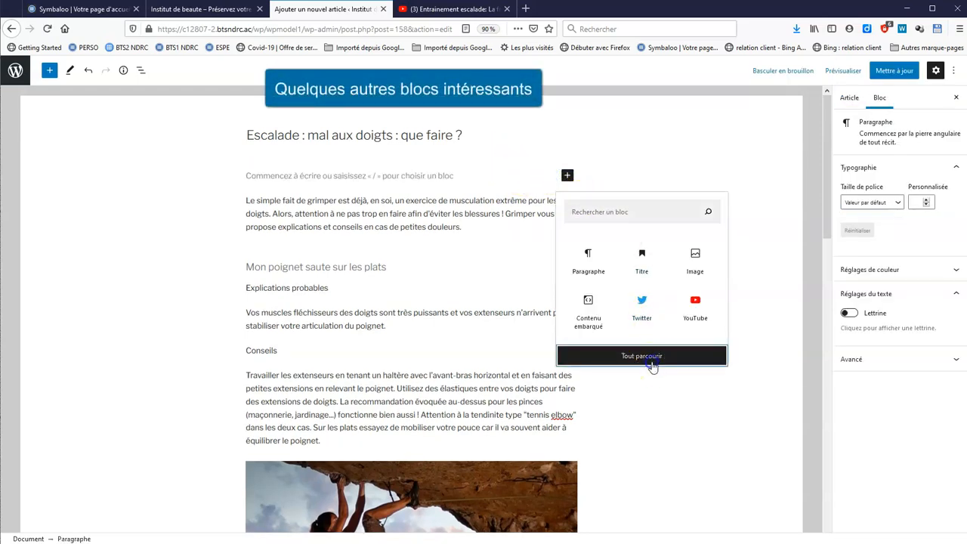
left_click(652, 367)
left_click_drag(162, 147, 170, 208)
left_click(27, 266)
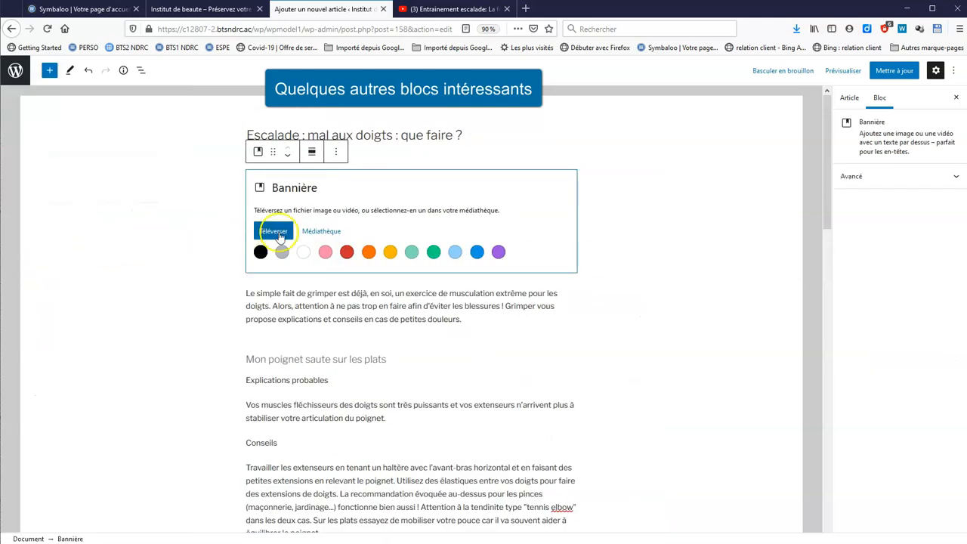
Fill the banner with Bloc.jpg (alt/title 'escalade') and heading 'BIENVENUE pour voir nos conseils sur l'entrainement en escalade'
left_click(316, 233)
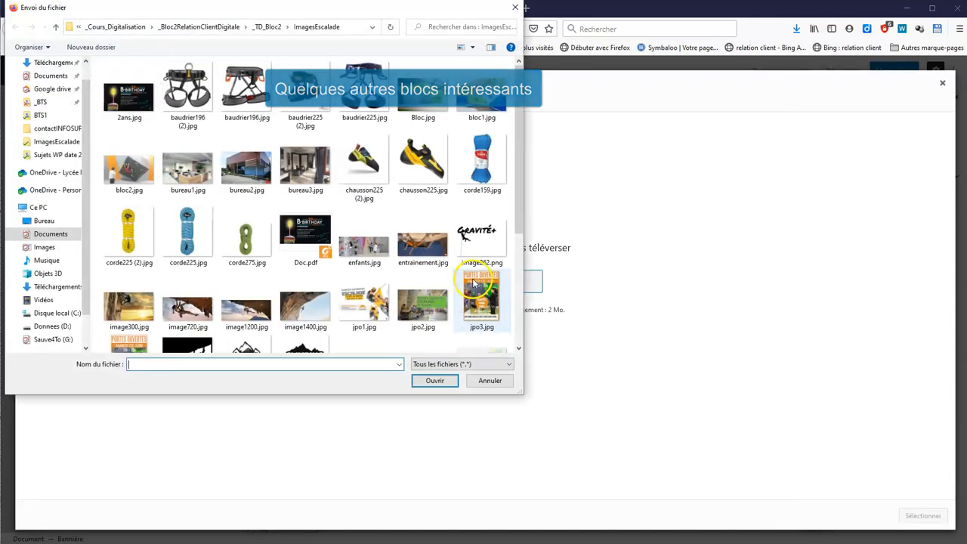
double_click(421, 95)
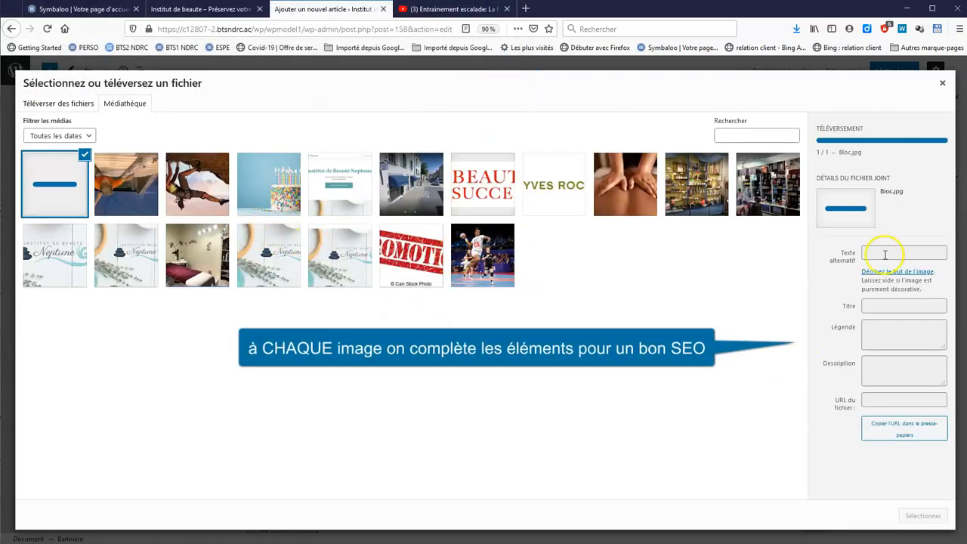
type("escalade")
left_click(907, 310)
type("escalade")
left_click(898, 338)
type("escalad eds bloc et doigts")
left_click(904, 373)
type("es")
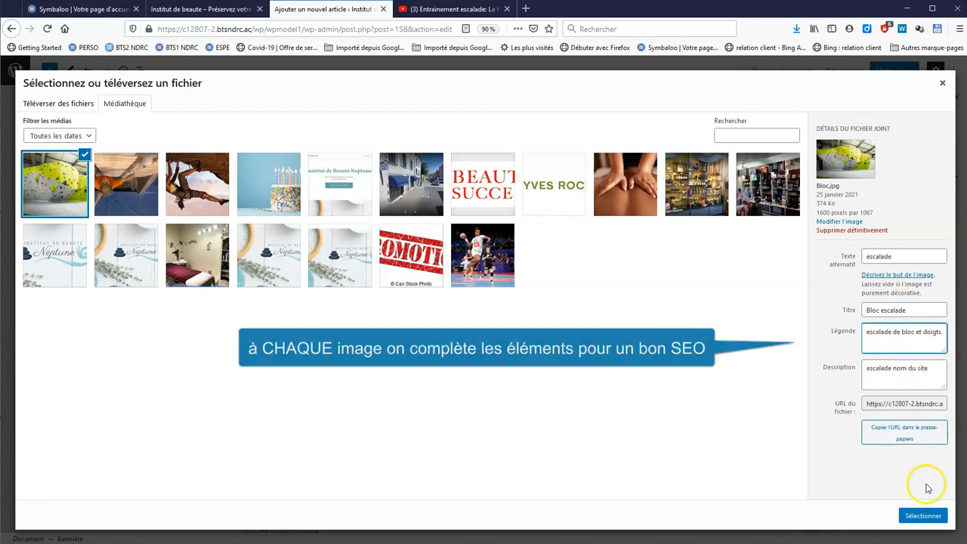
left_click(923, 515)
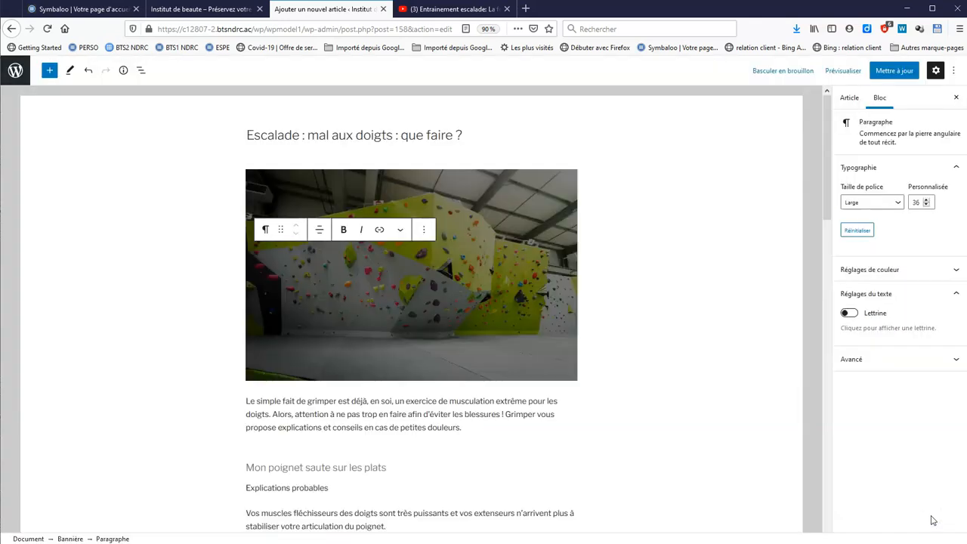
left_click(423, 277)
type("BIENVENUE pour voir nos conseils sur l'entrainement en escalade")
Add a button reading 'une vidéo sympathique de notres dirigeant' at the end of the article
scroll(684, 299, "down", 3)
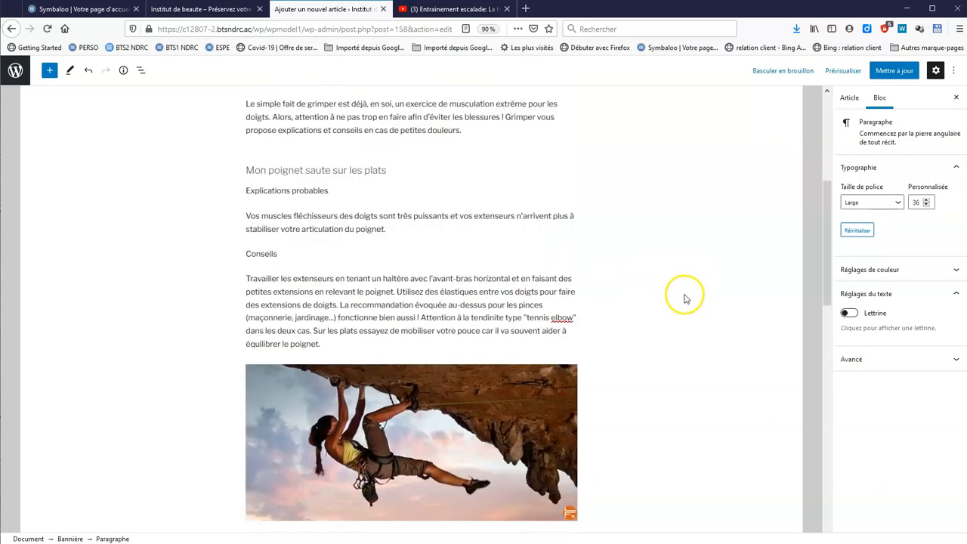
scroll(683, 299, "down", 13)
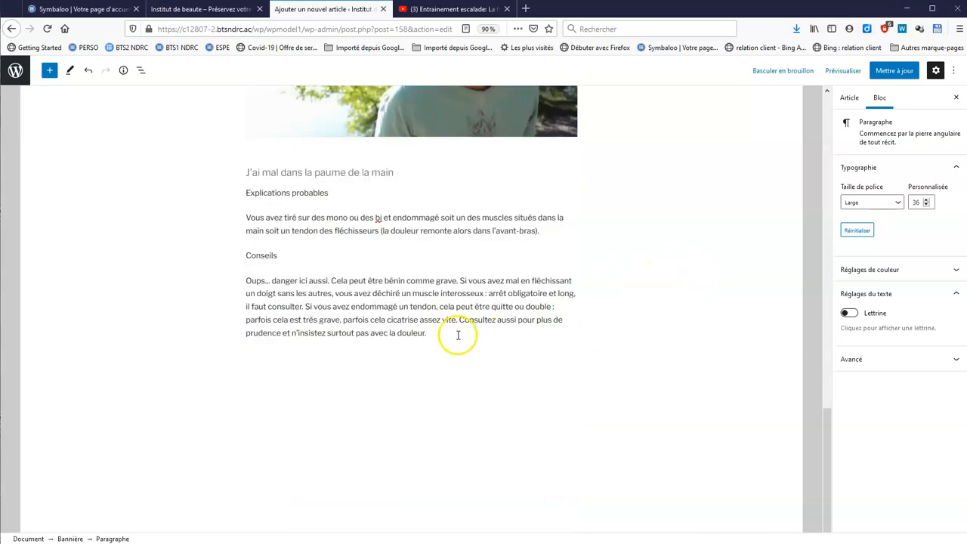
left_click(459, 335)
key("Return")
left_click(567, 328)
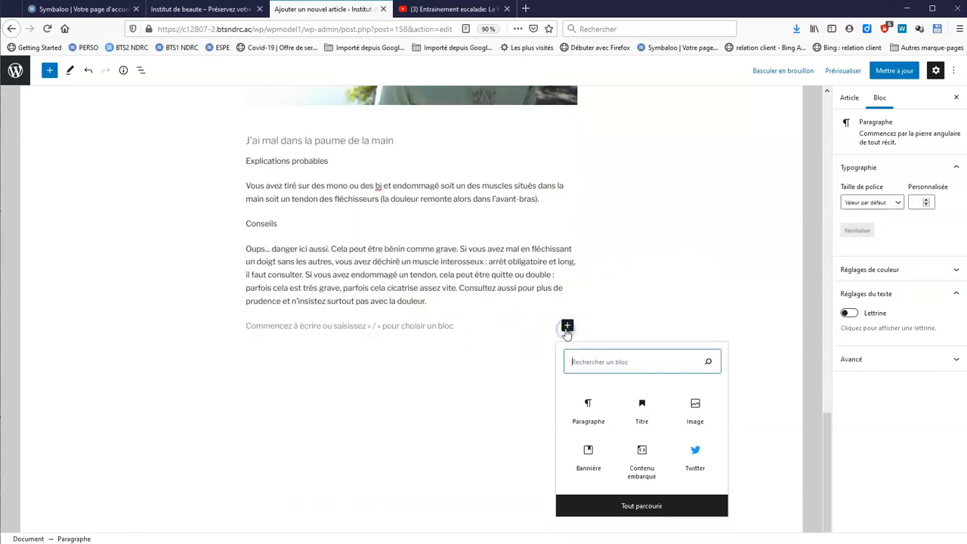
left_click(620, 506)
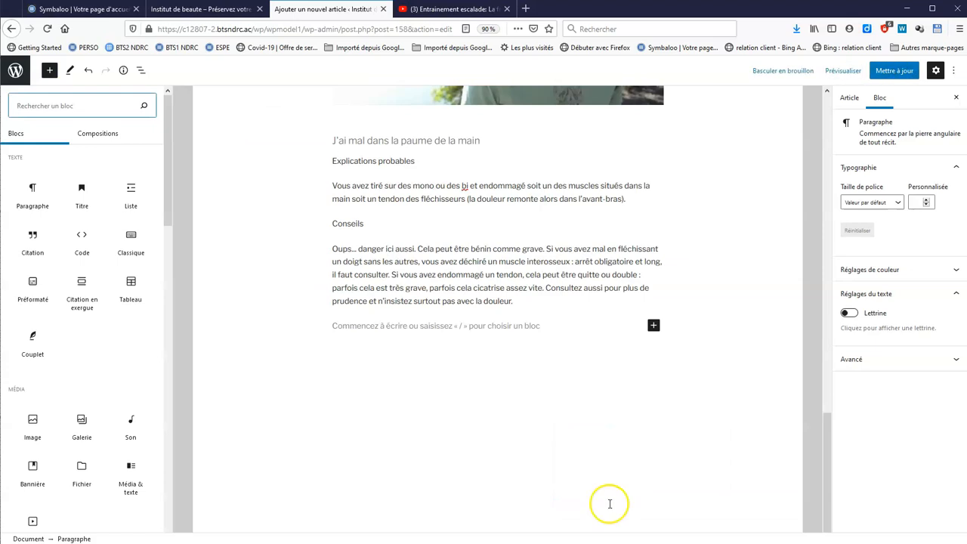
left_click_drag(171, 181, 169, 255)
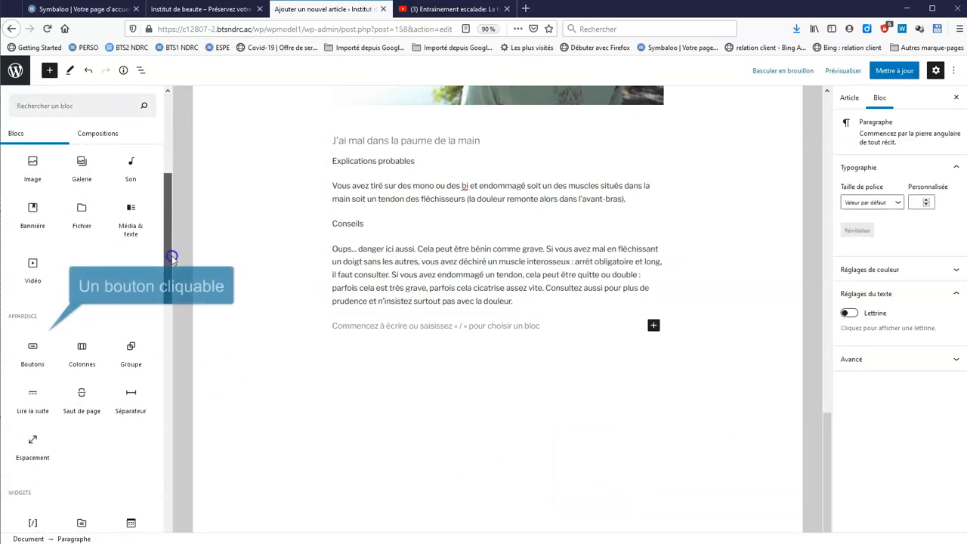
left_click(31, 356)
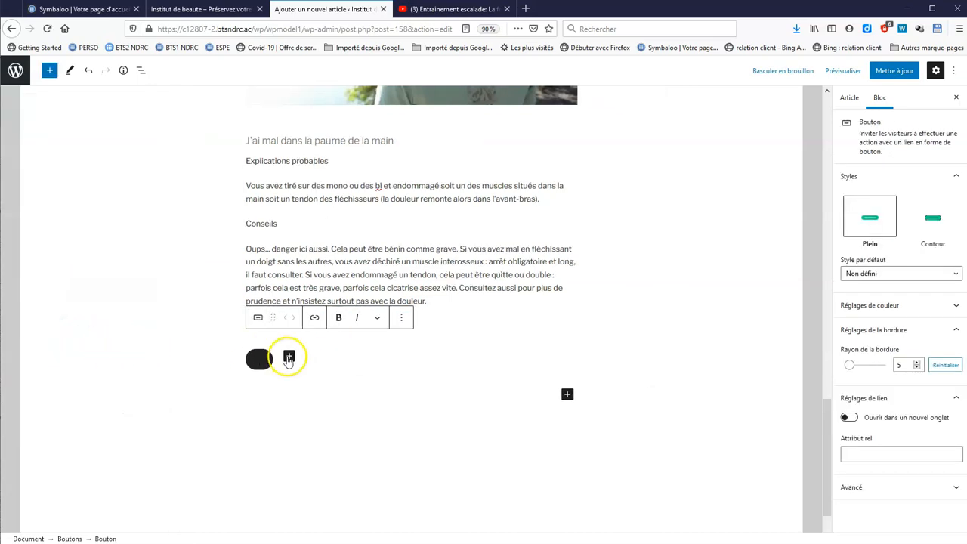
type("une vidéo sympathiq")
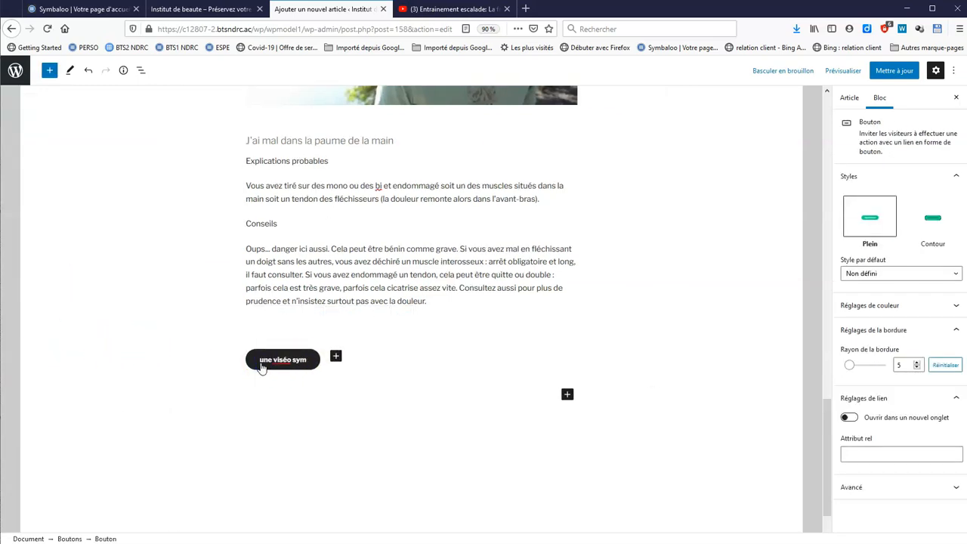
type("ue de notres dirigeant")
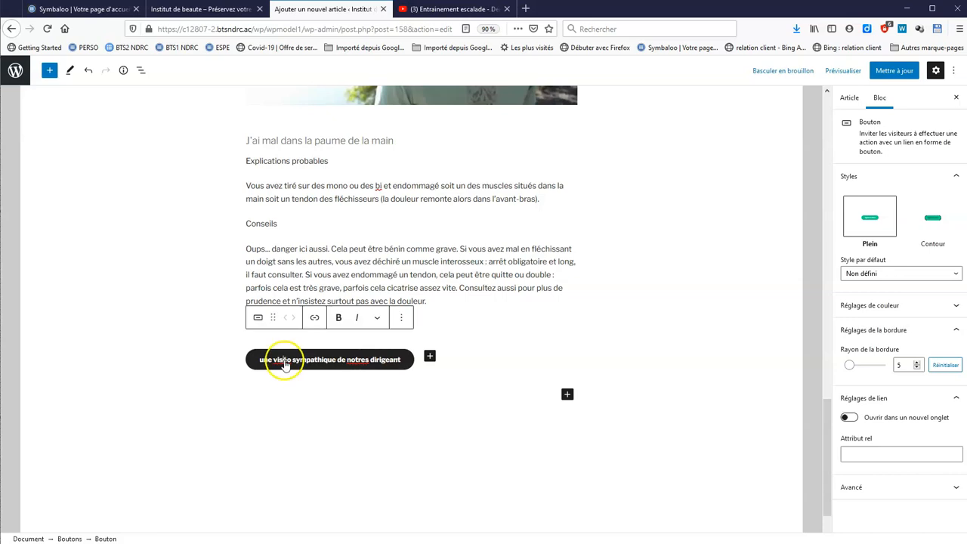
Link the button to the copied YouTube video address, opening in a new tab
left_click(315, 318)
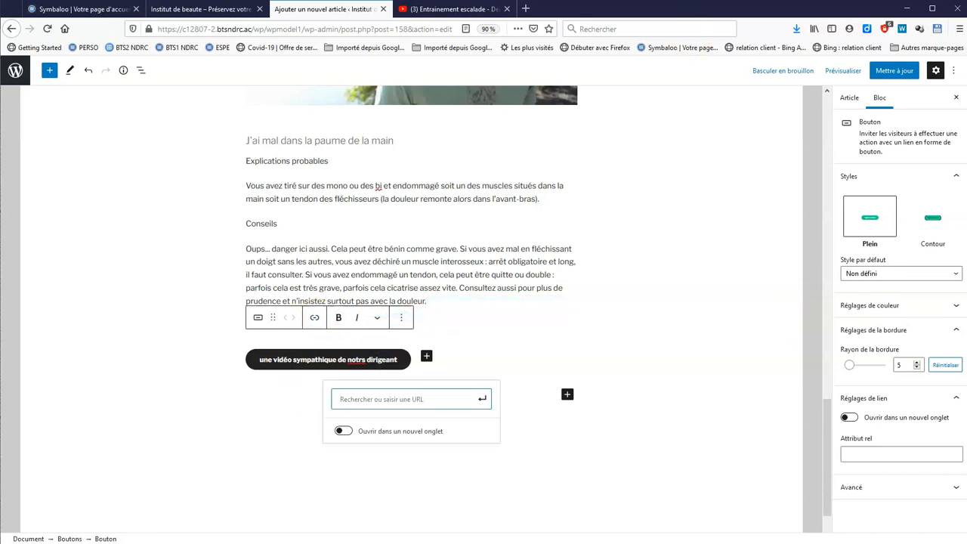
left_click(441, 9)
left_click(367, 29)
key("ctrl+c")
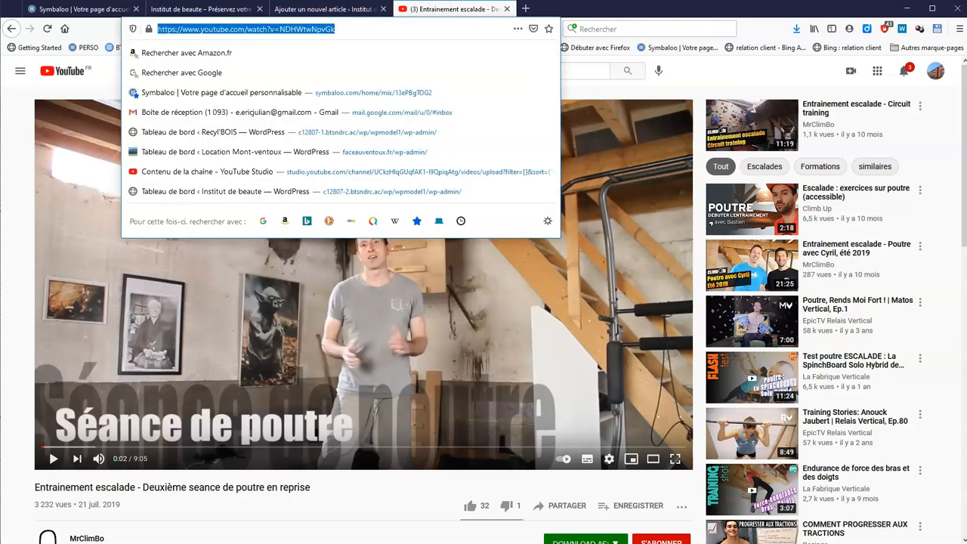
left_click(321, 9)
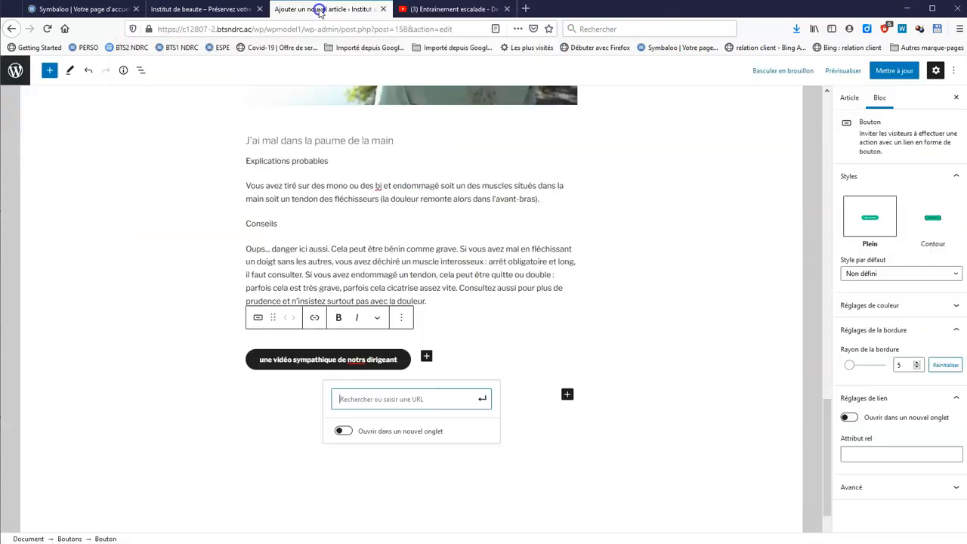
key("ctrl+v")
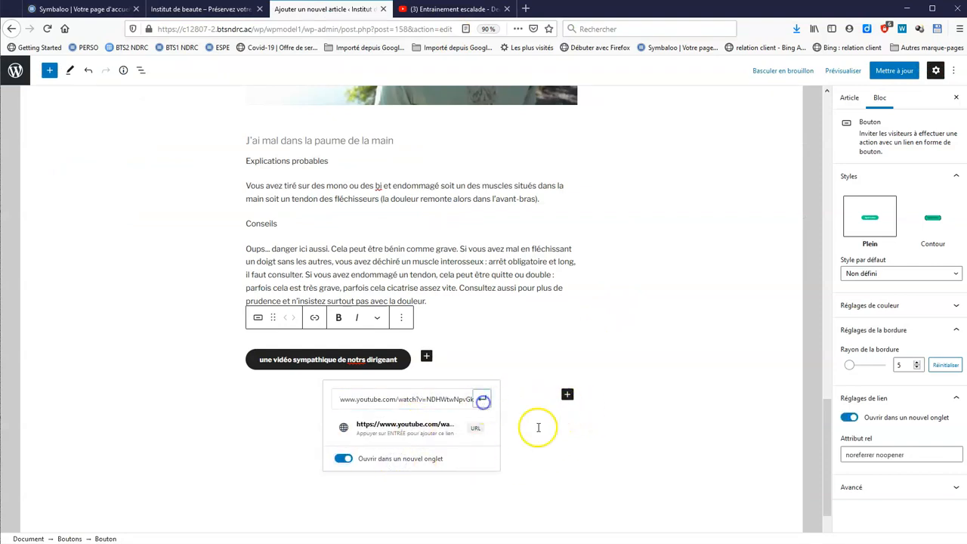
left_click(482, 400)
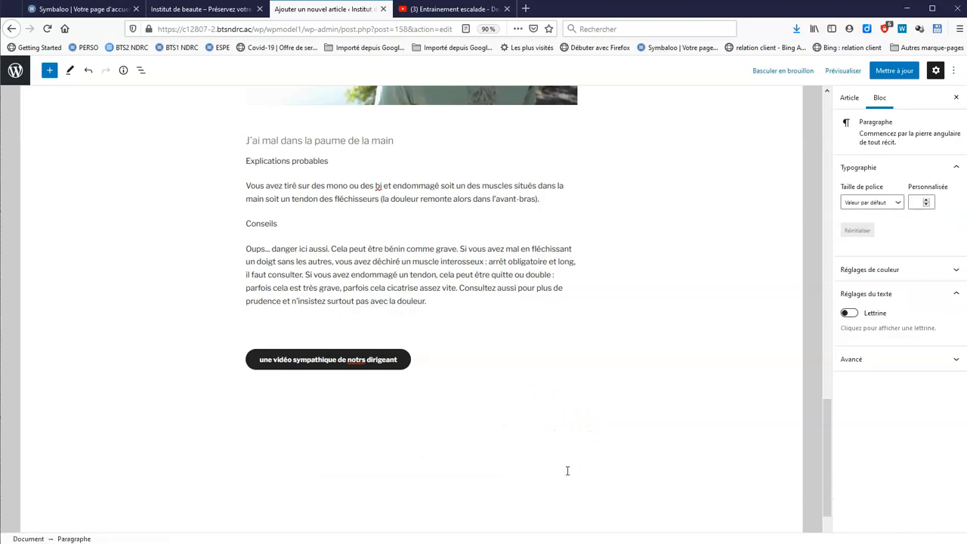
left_click(271, 192)
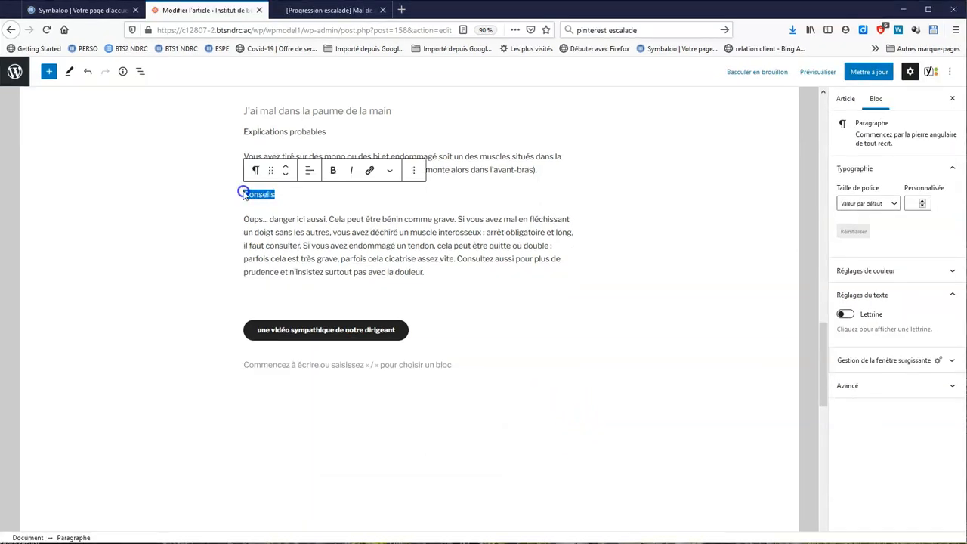
Make the Conseils and Explications probables headings bold
left_click(335, 170)
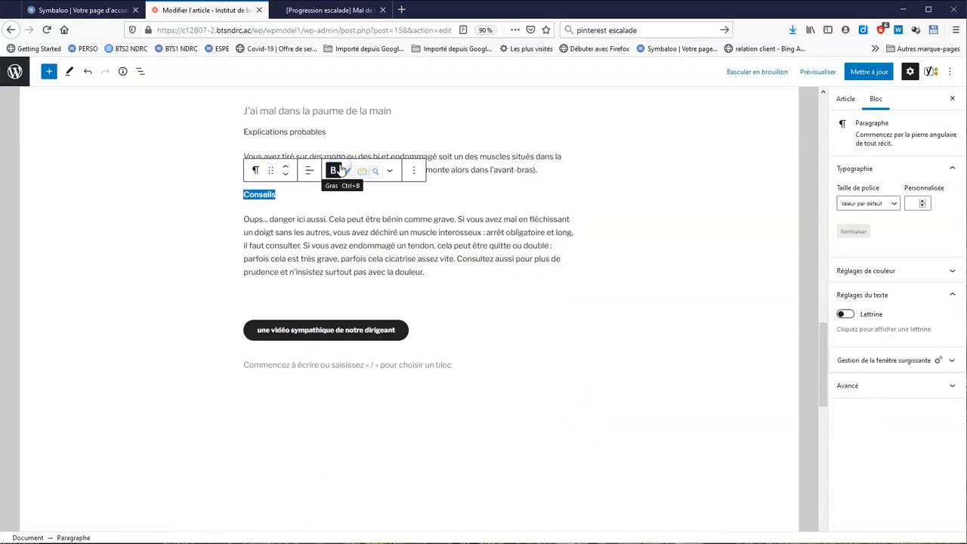
left_click_drag(330, 131, 247, 131)
left_click(331, 108)
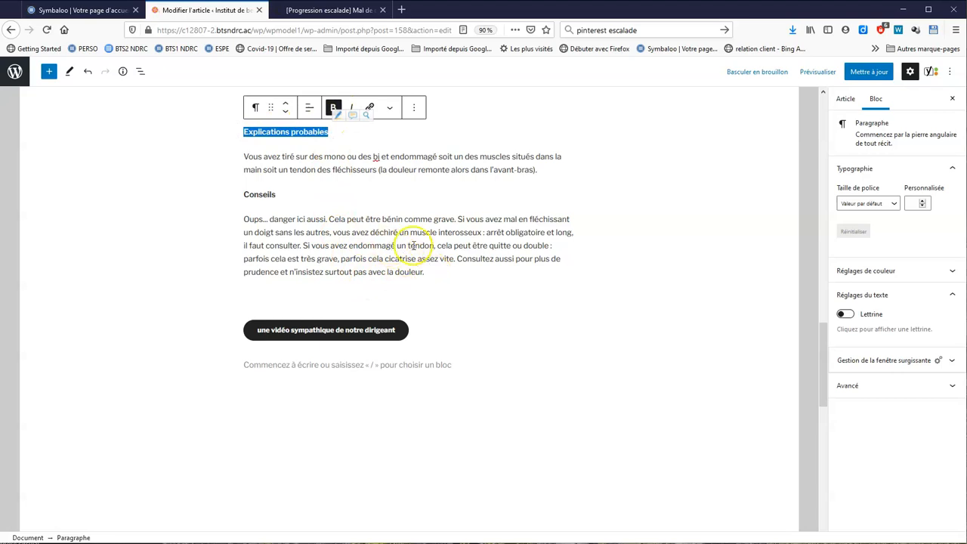
Add a new paragraph 'visitez le site Grimper' below the advice text
left_click(433, 272)
key("Return")
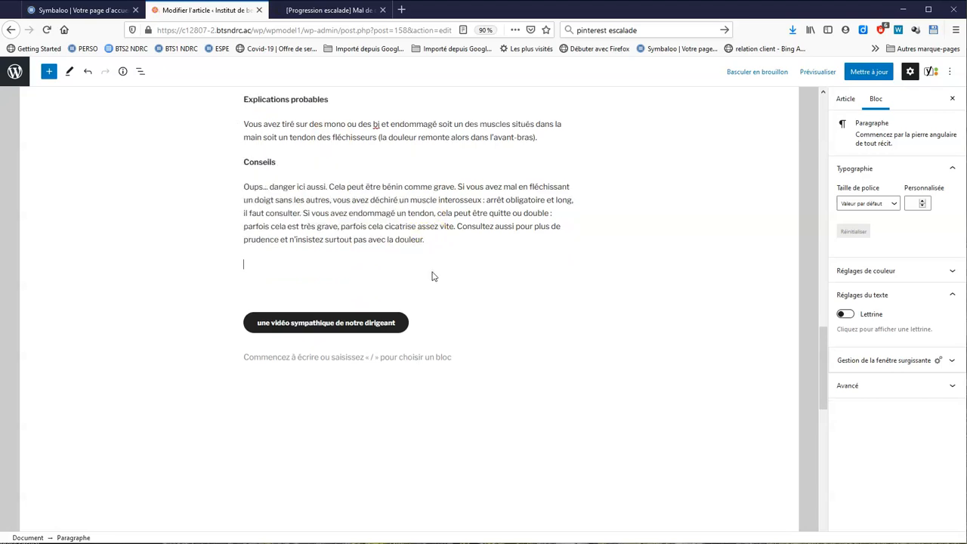
type("visitez le site")
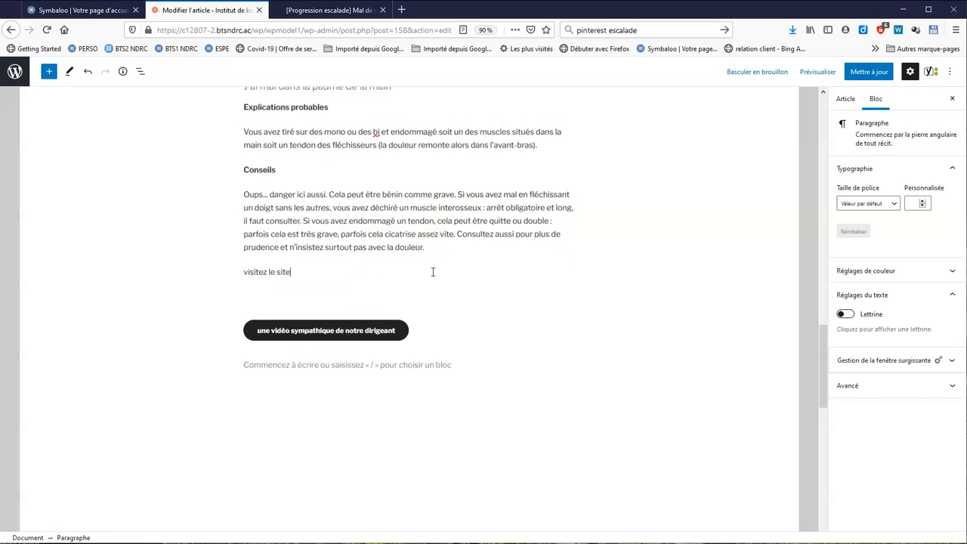
type(" Grimper")
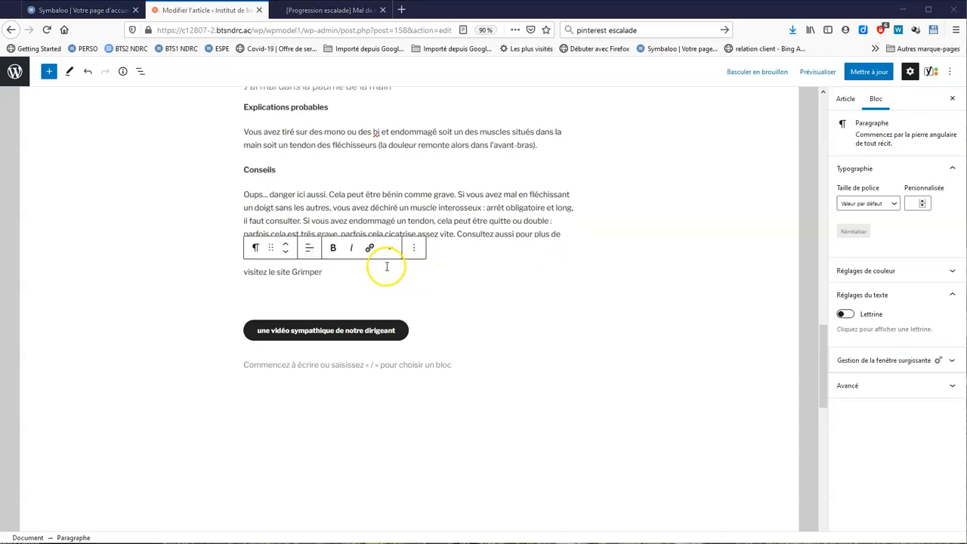
Link that line to the copied Grimper article address, opening in a new tab
left_click_drag(329, 272, 242, 275)
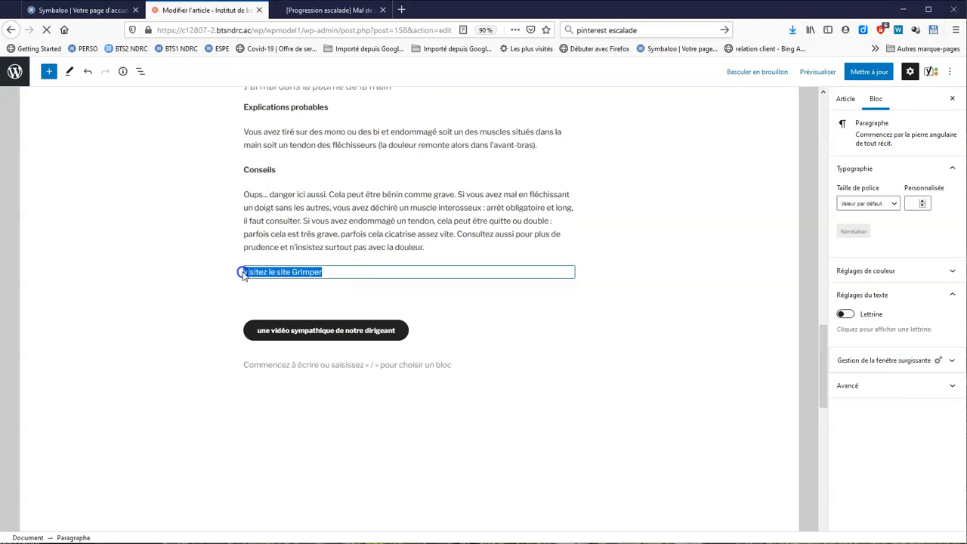
left_click(369, 249)
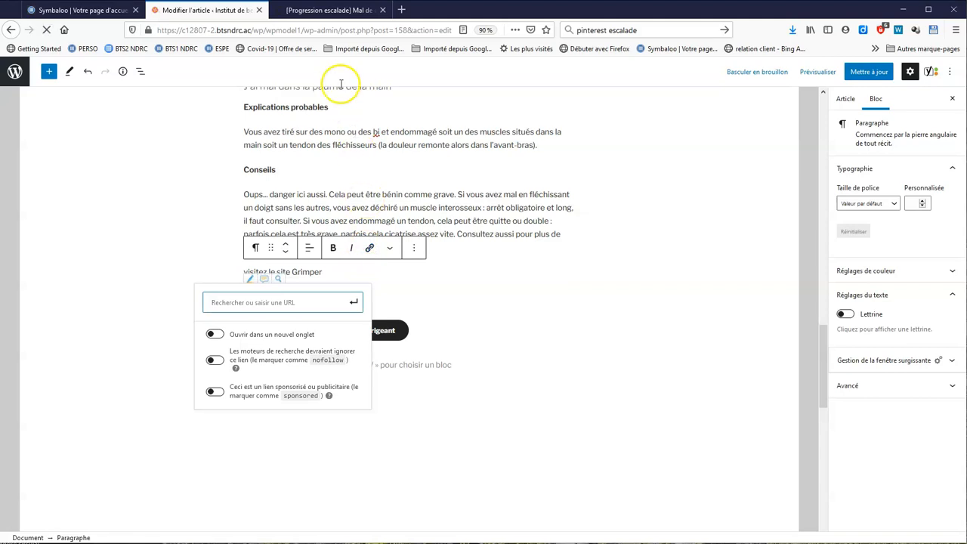
left_click(332, 9)
left_click(325, 29)
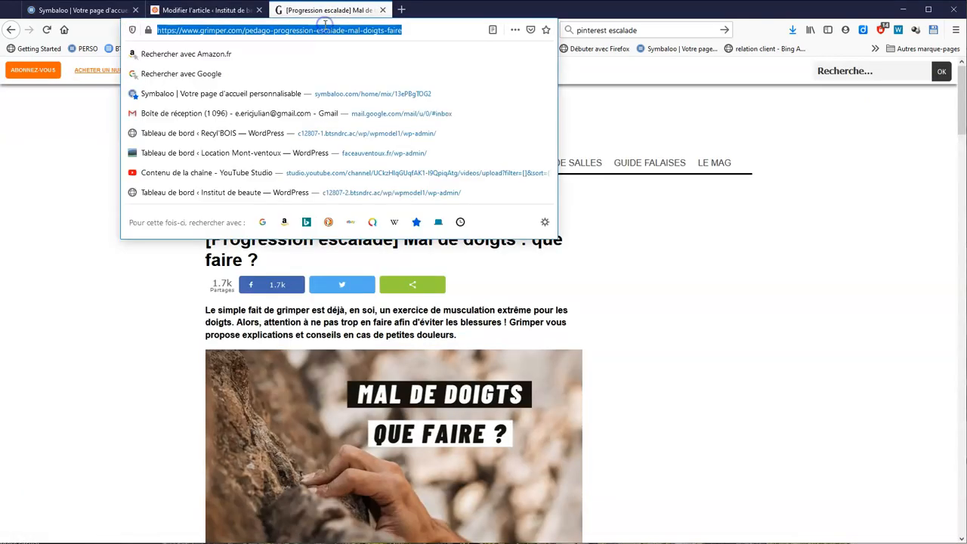
left_click(247, 9)
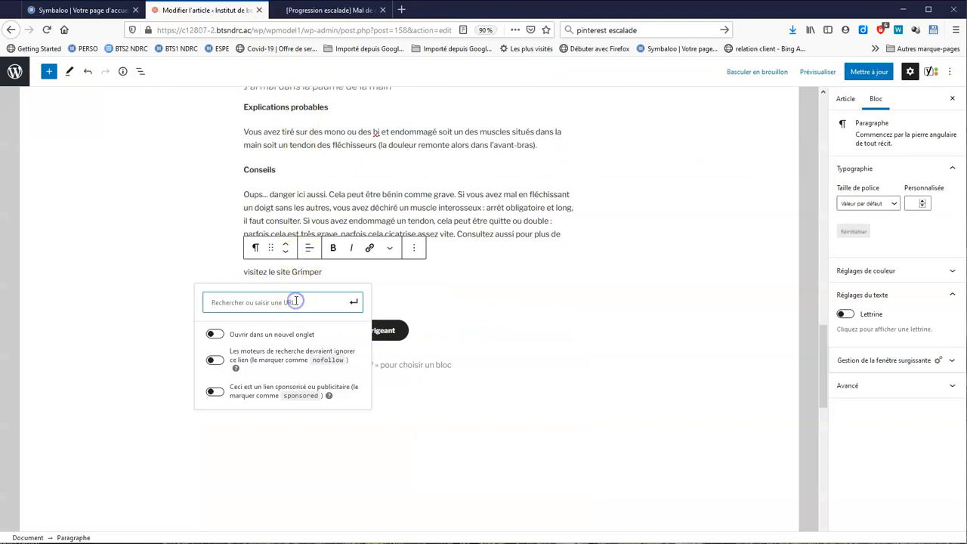
left_click(216, 362)
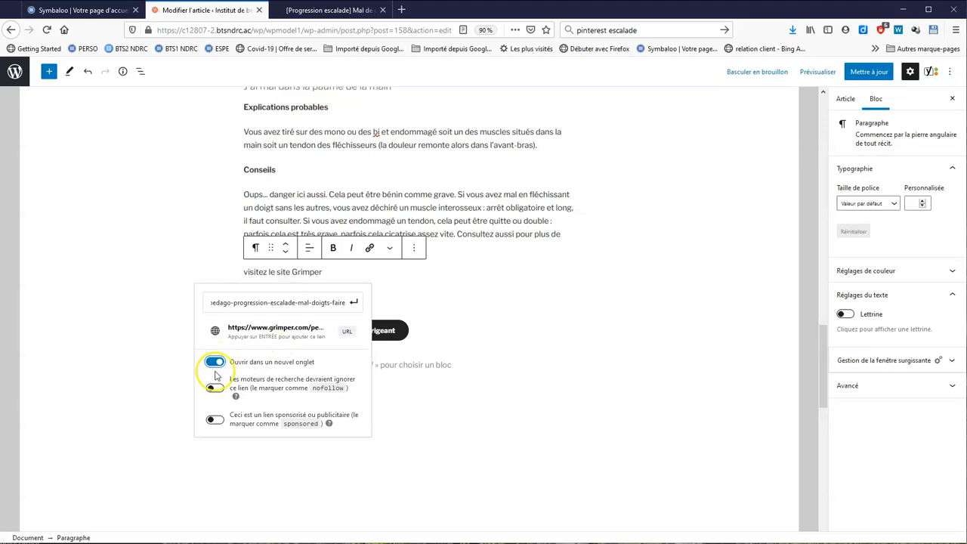
left_click(352, 303)
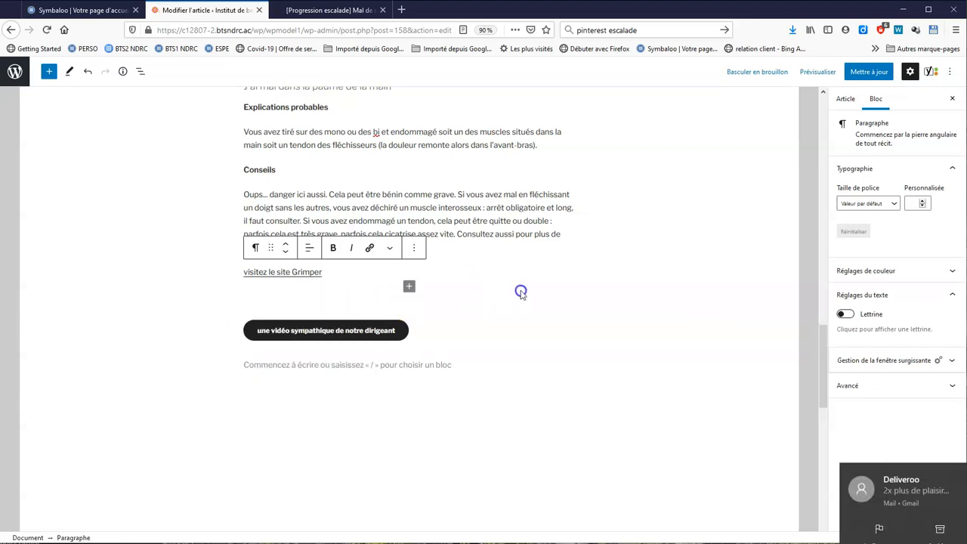
left_click(521, 293)
left_click(570, 336)
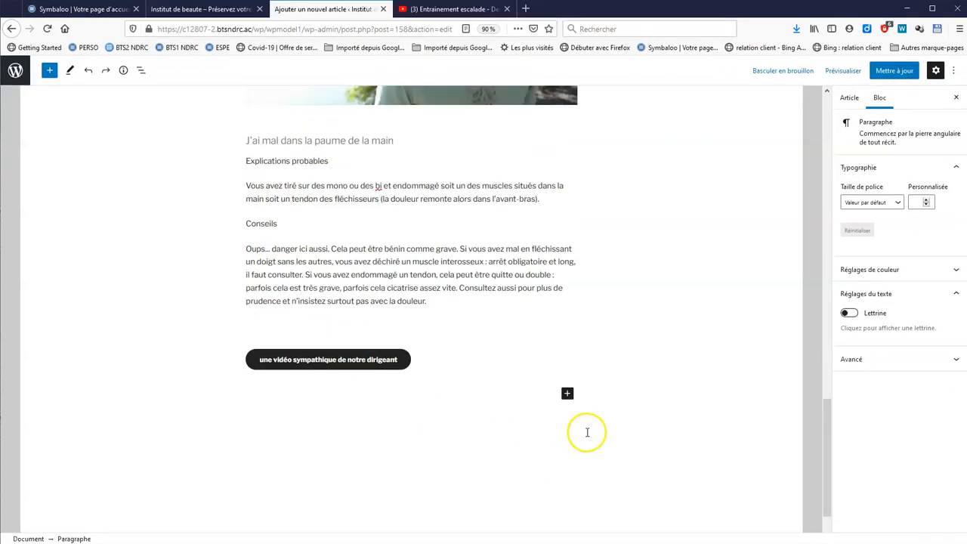
Insert a Colonnes block with the 70/30 layout at the end of the post
scroll(587, 432, "down", 1)
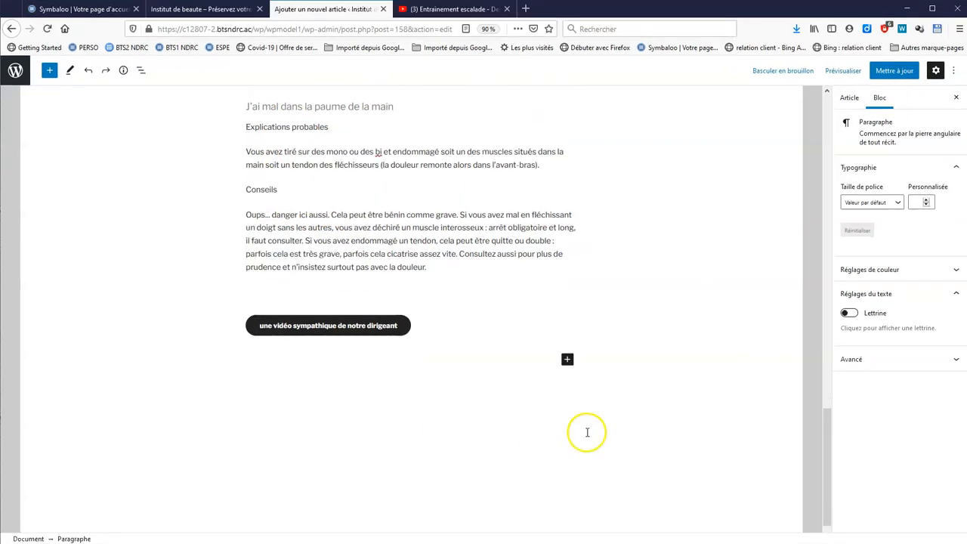
left_click(568, 359)
left_click(621, 345)
left_click_drag(170, 170, 180, 265)
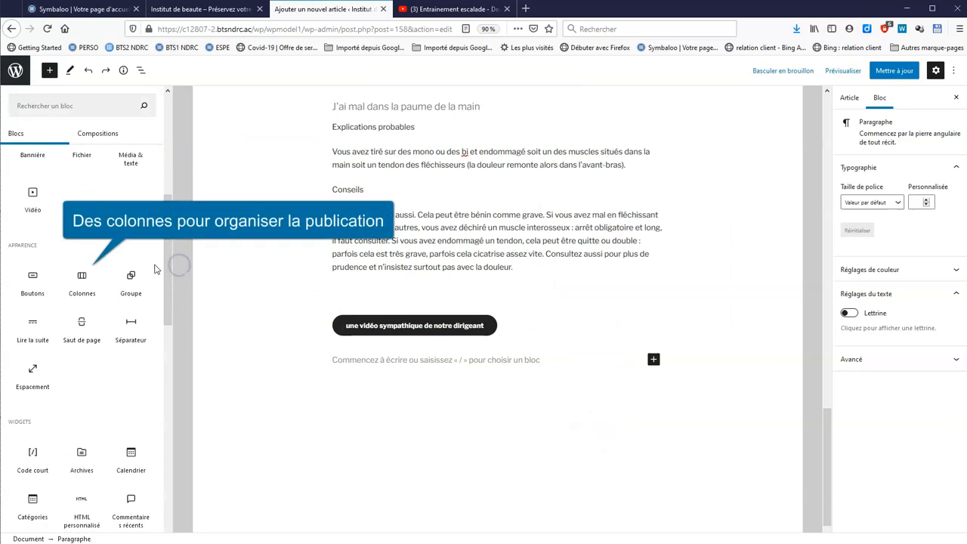
left_click(82, 275)
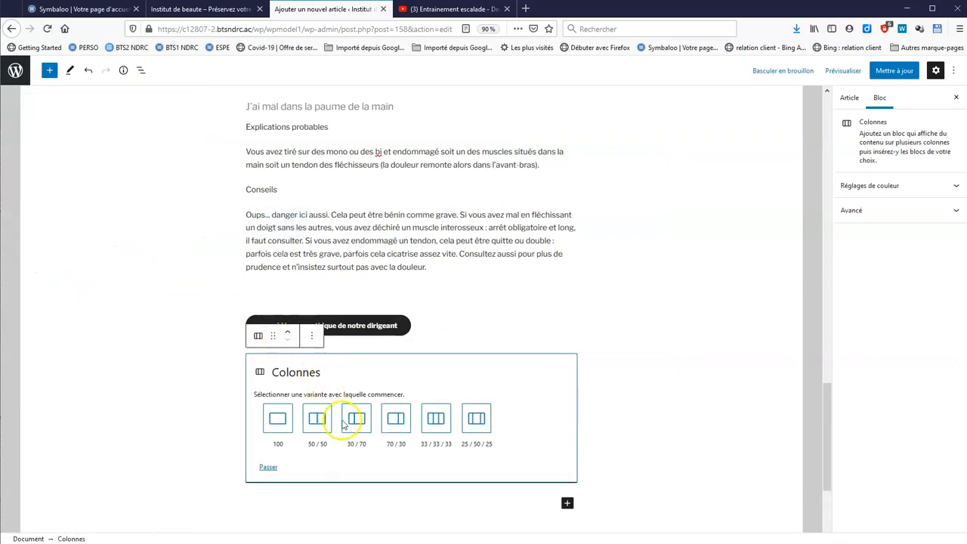
left_click(396, 420)
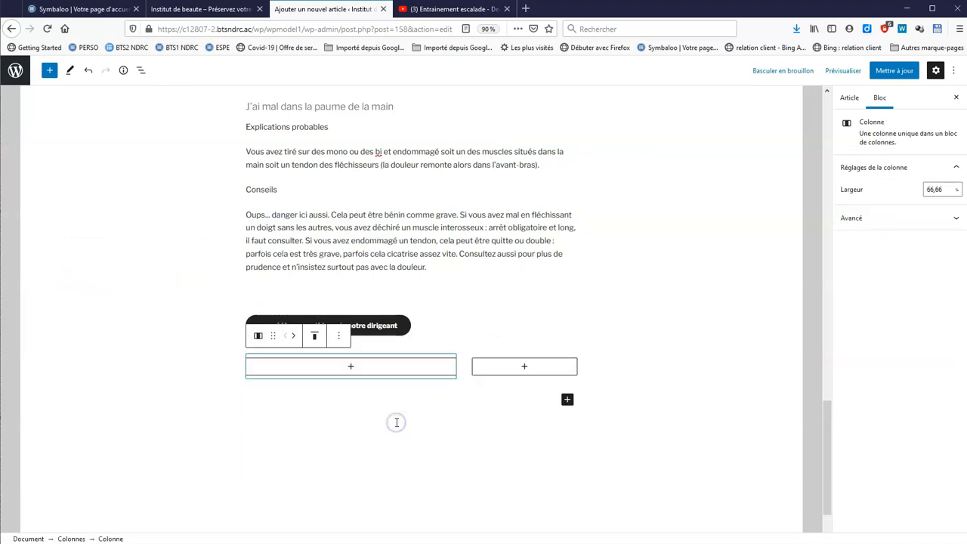
Add an Image block in the left column and upload bureau2.jpg into it
left_click(374, 374)
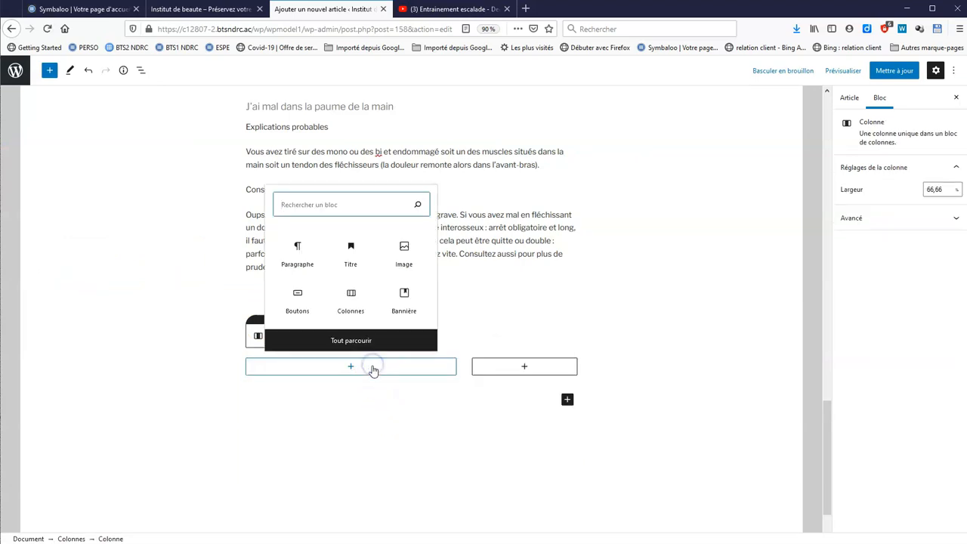
left_click(403, 253)
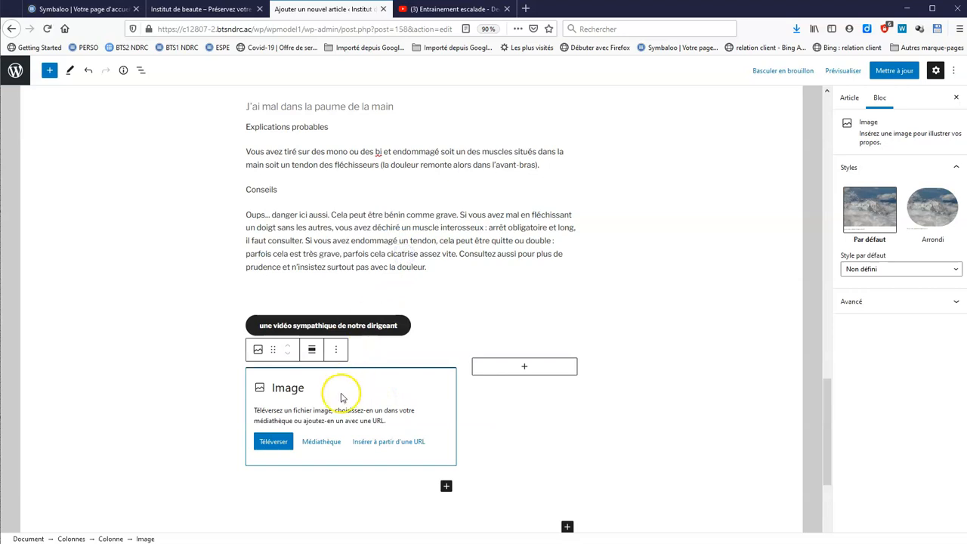
left_click(278, 442)
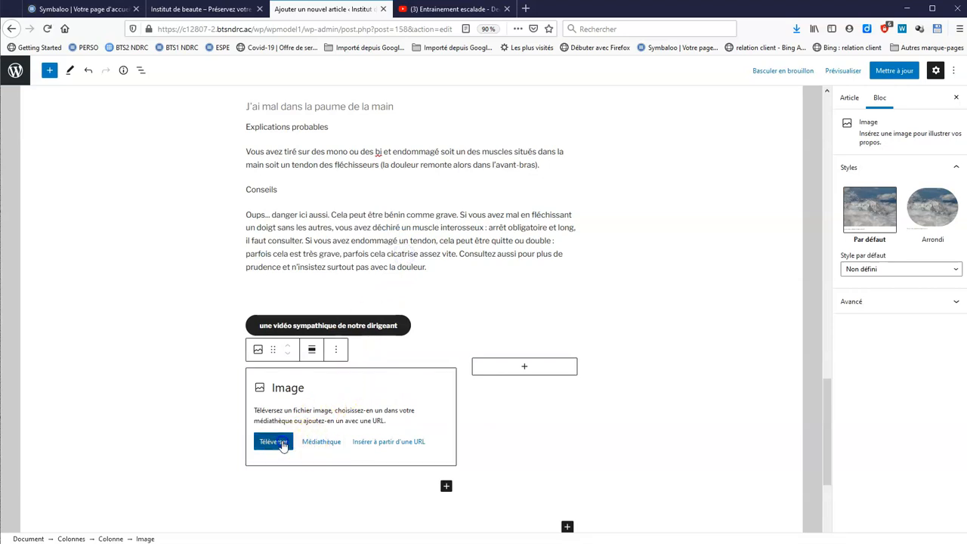
left_click(244, 179)
double_click(244, 179)
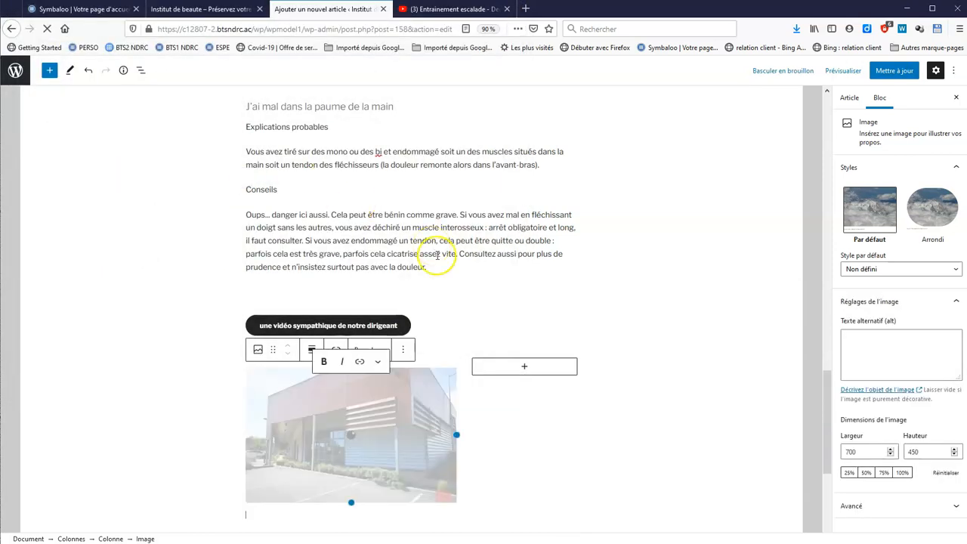
Add a paragraph in the right column reading 'ici on peut donc mettre du texte'
left_click(534, 372)
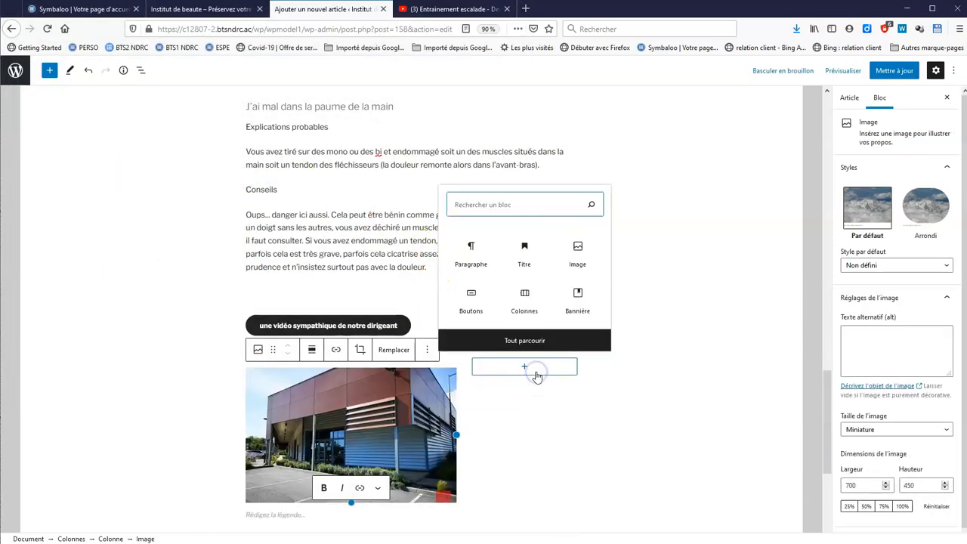
left_click(474, 255)
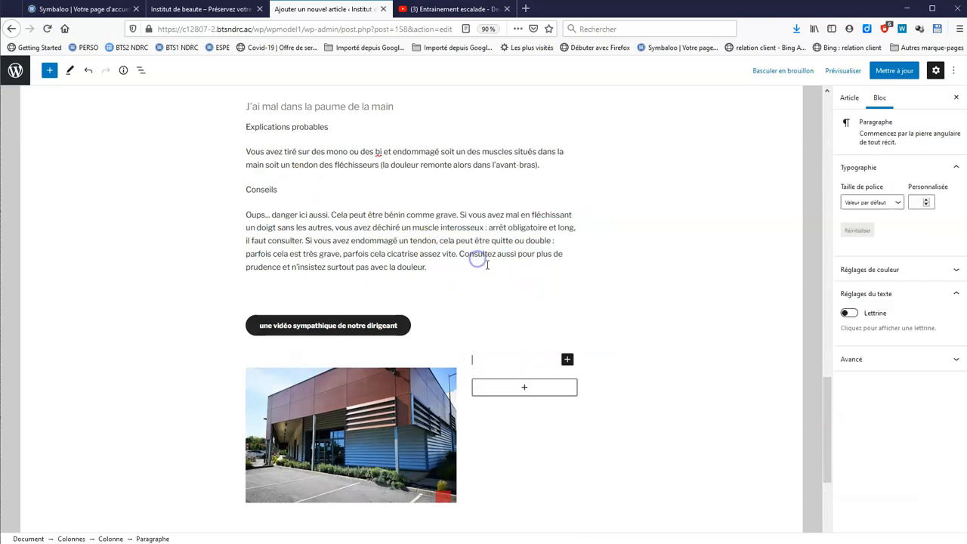
type("ici on peut donc")
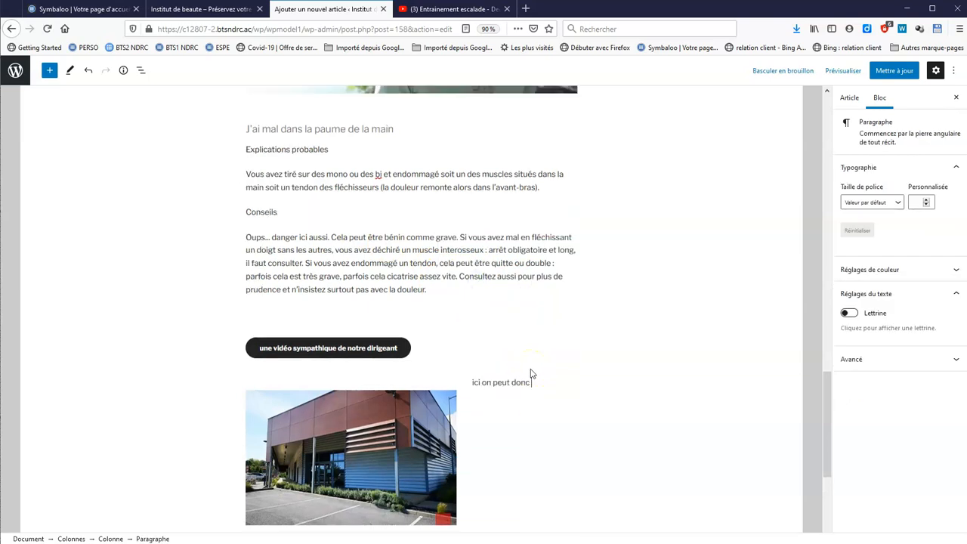
type(" mettre du texte ou un autre élément")
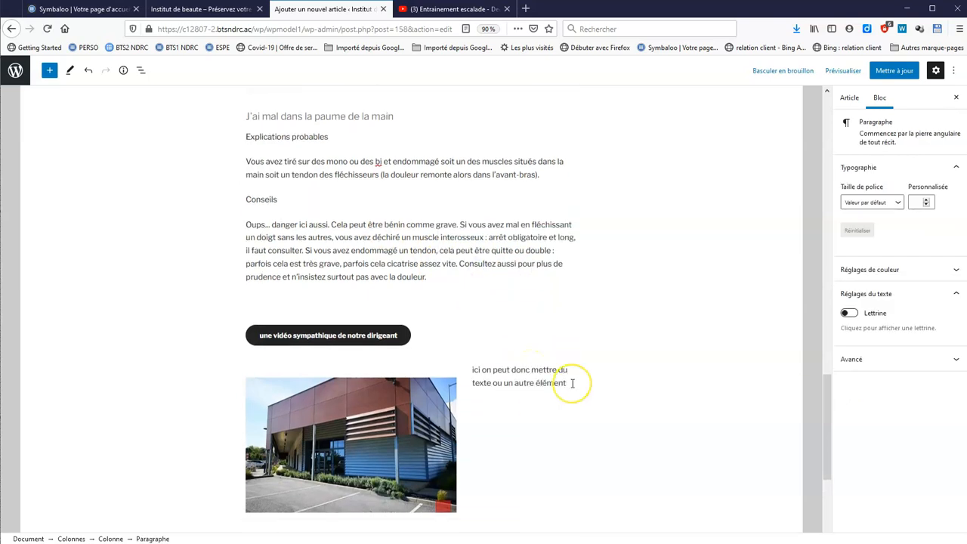
scroll(572, 389, "down", 5)
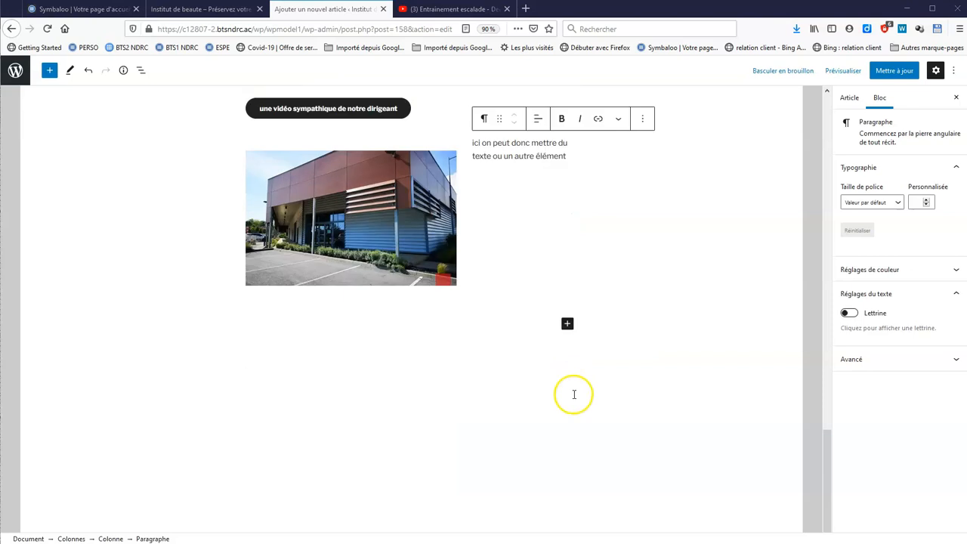
Insert the Trois boutons pattern (À propos de Cervantès, Nous contacter, Livres) from Compositions
left_click(567, 324)
left_click(636, 491)
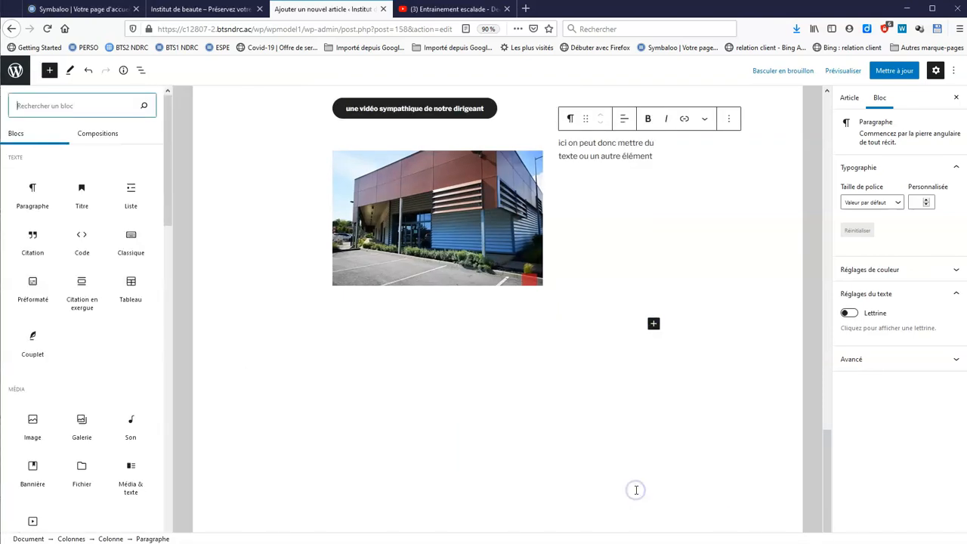
left_click_drag(168, 181, 188, 348)
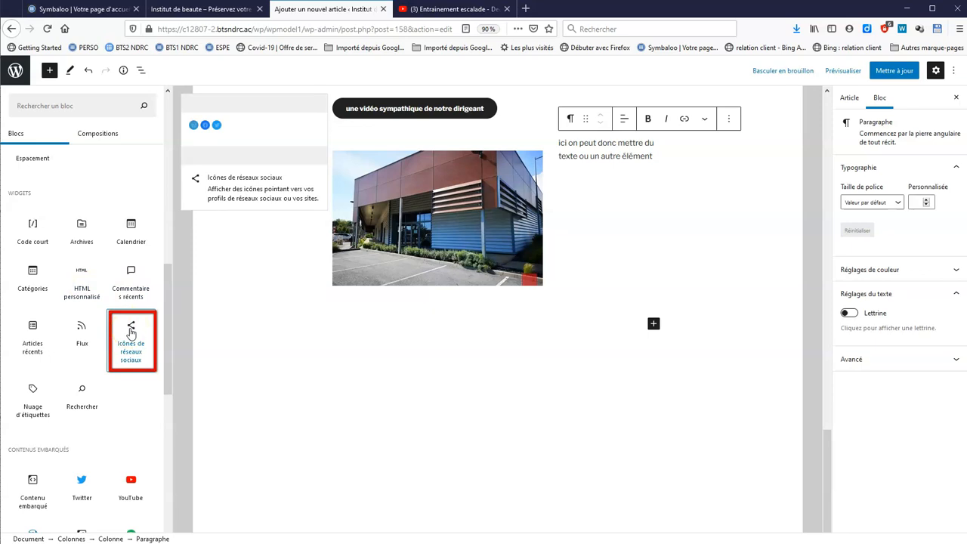
left_click_drag(171, 342, 194, 183)
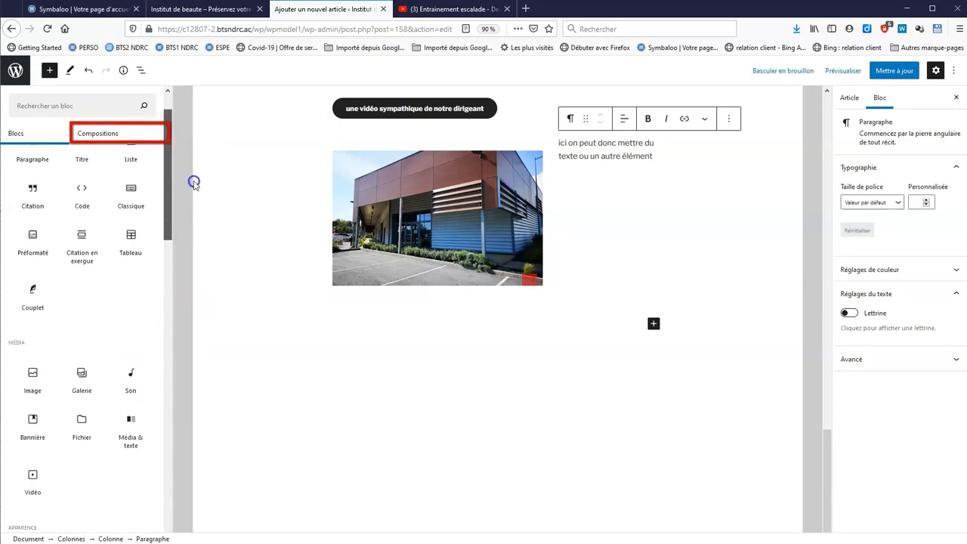
left_click(108, 133)
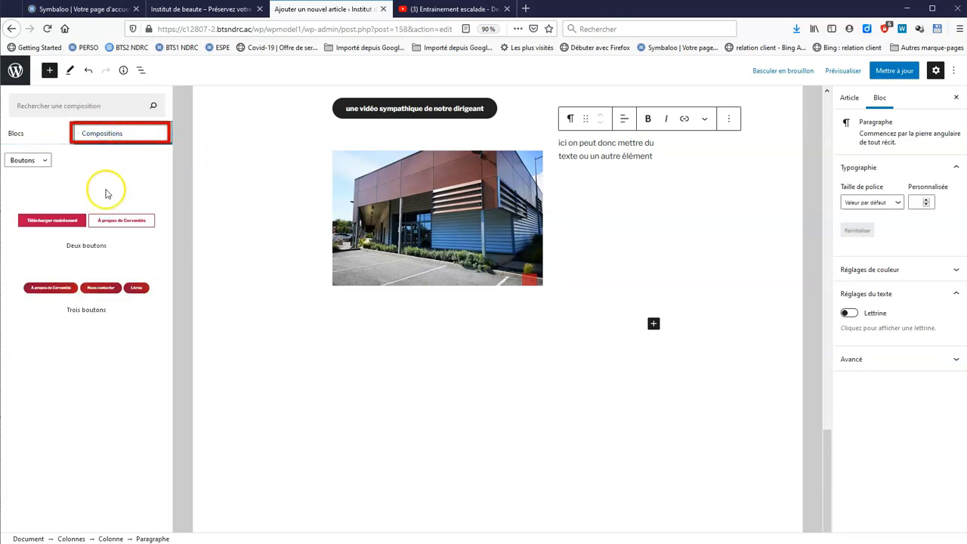
left_click(62, 297)
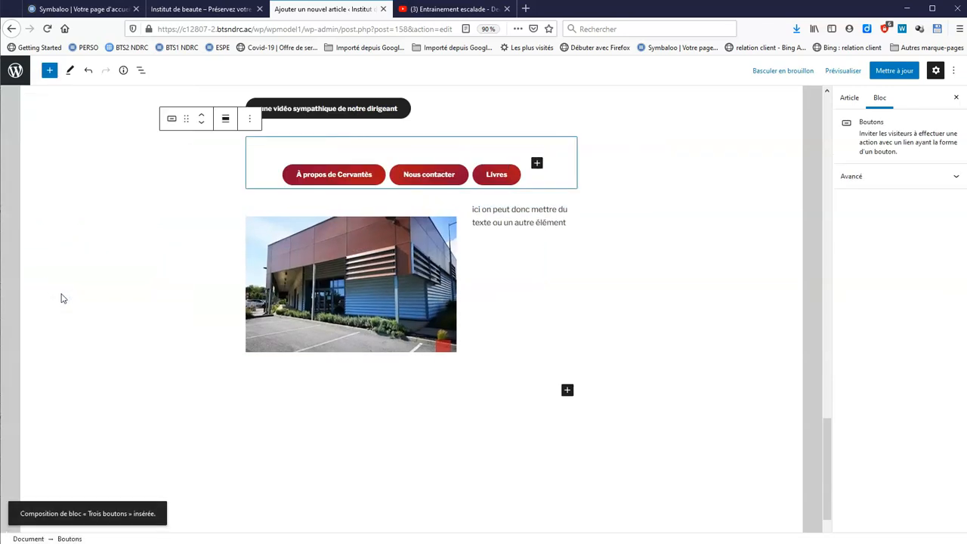
Select the À propos de Cervantès button and open its link settings
left_click(344, 181)
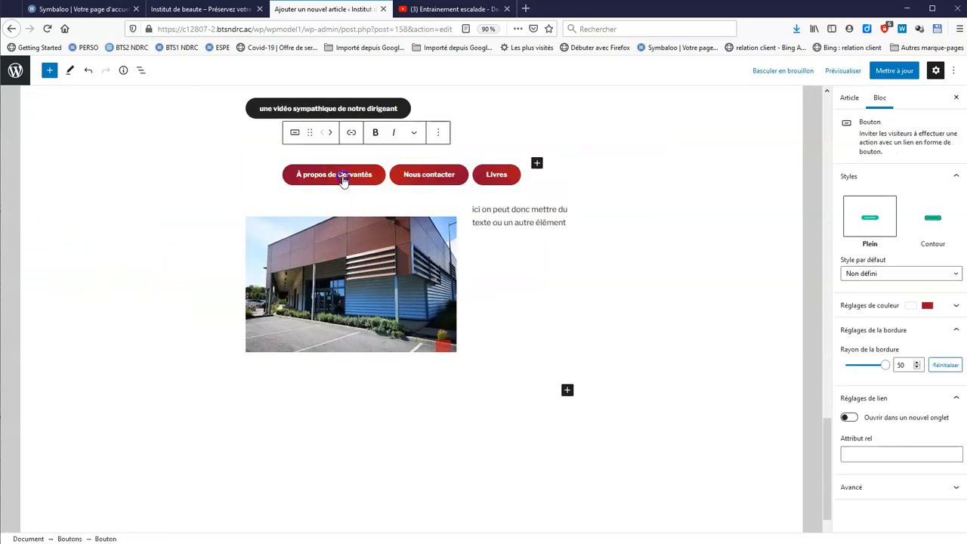
left_click(352, 135)
left_click(609, 315)
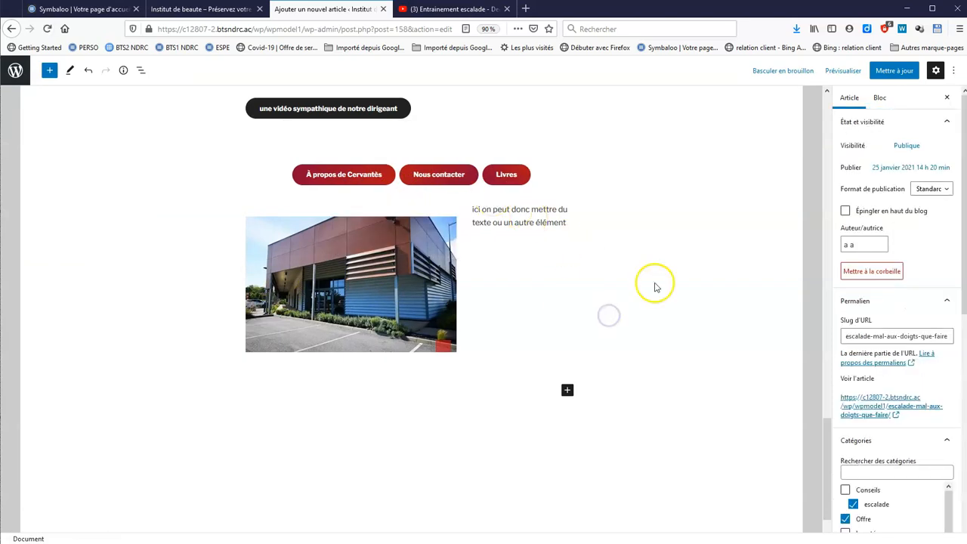
scroll(665, 281, "up", 15)
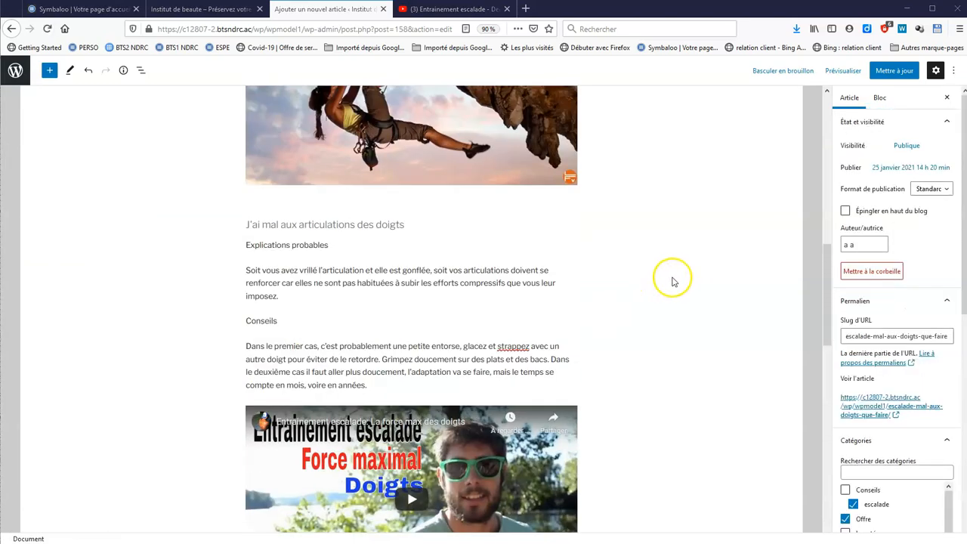
Update the article and scroll through its preview in a new tab
left_click(883, 71)
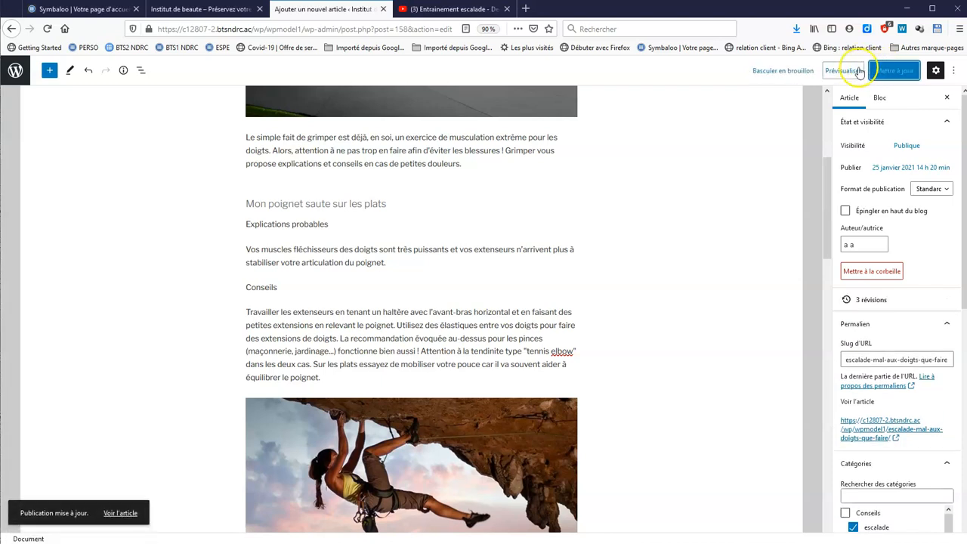
left_click(844, 71)
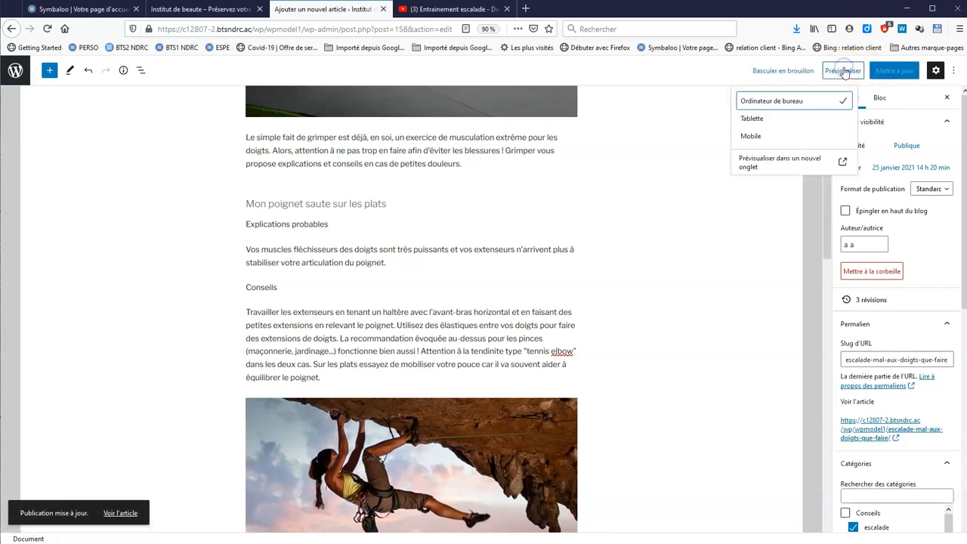
left_click(795, 160)
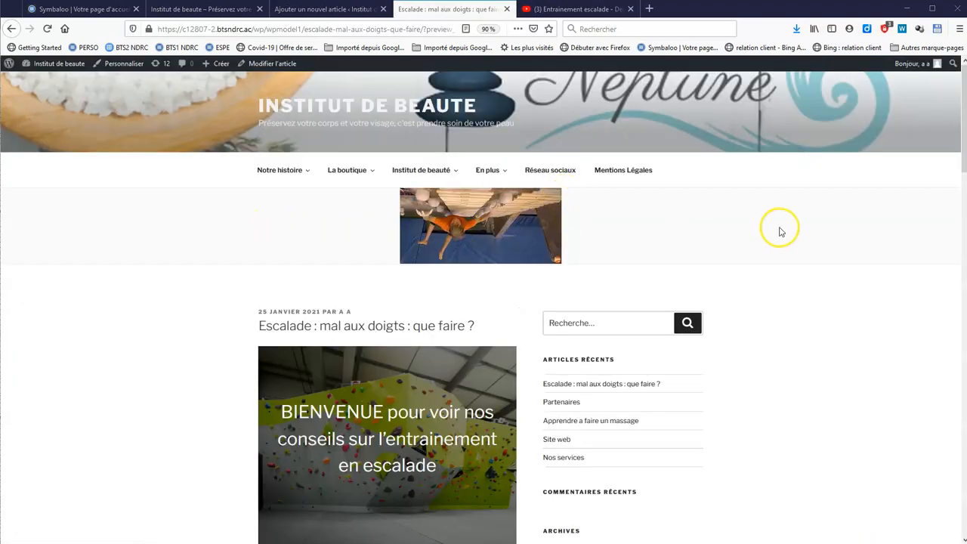
scroll(778, 234, "down", 3)
scroll(389, 282, "down", 3)
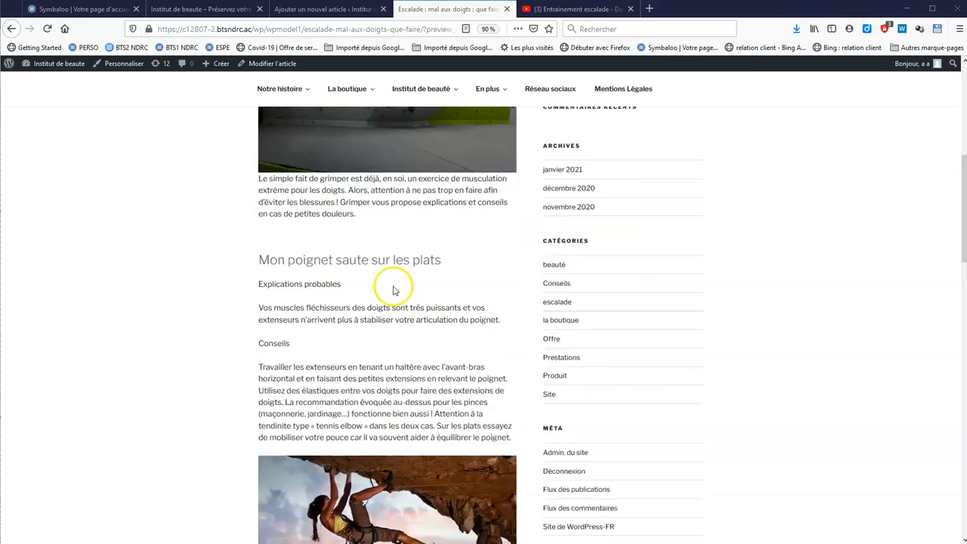
scroll(435, 232, "down", 9)
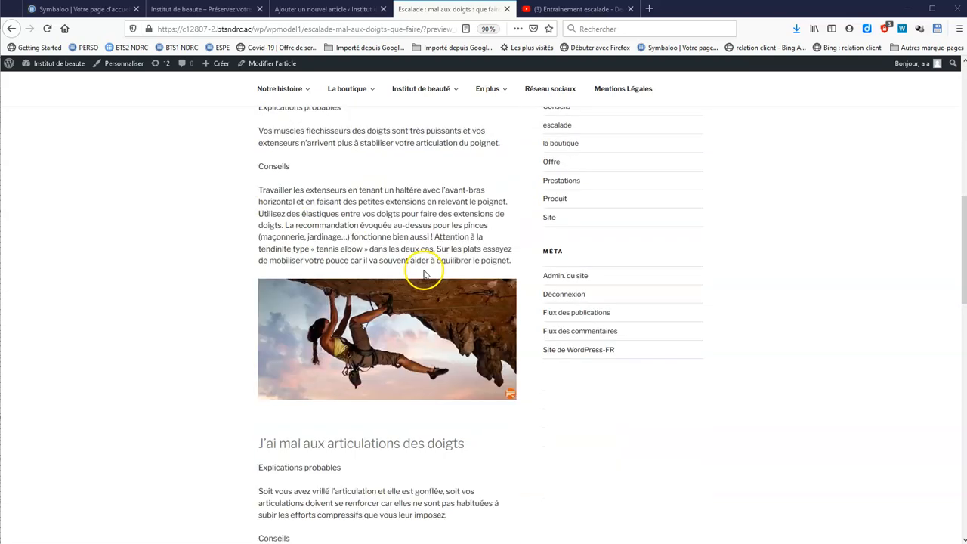
scroll(425, 288, "down", 1)
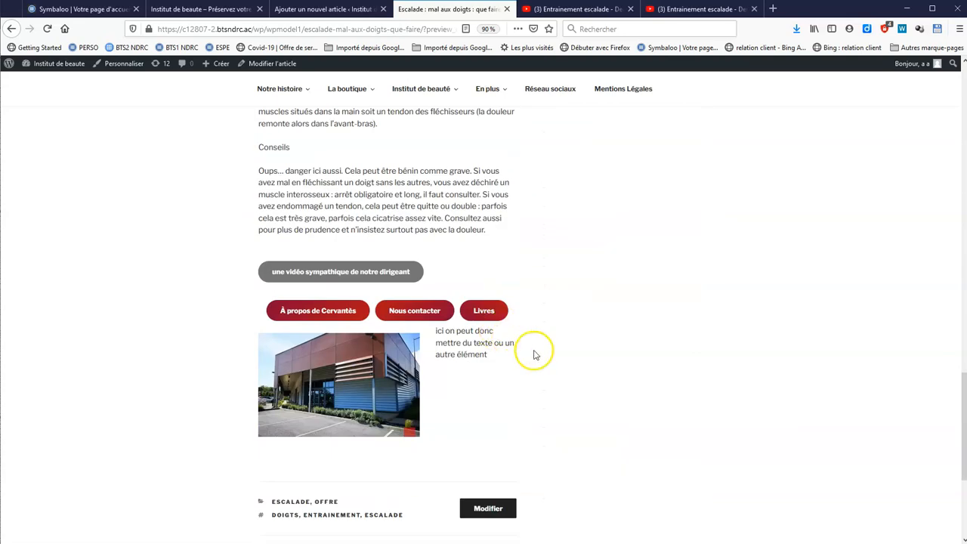
scroll(538, 356, "down", 2)
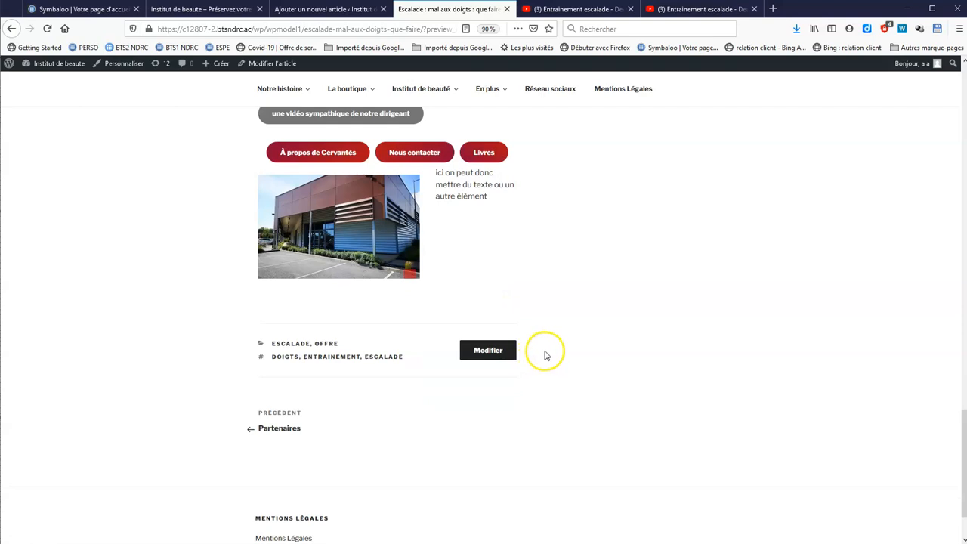
scroll(546, 355, "up", 6)
Leave the article editor and open the Comptes > Ajouter form
left_click(300, 9)
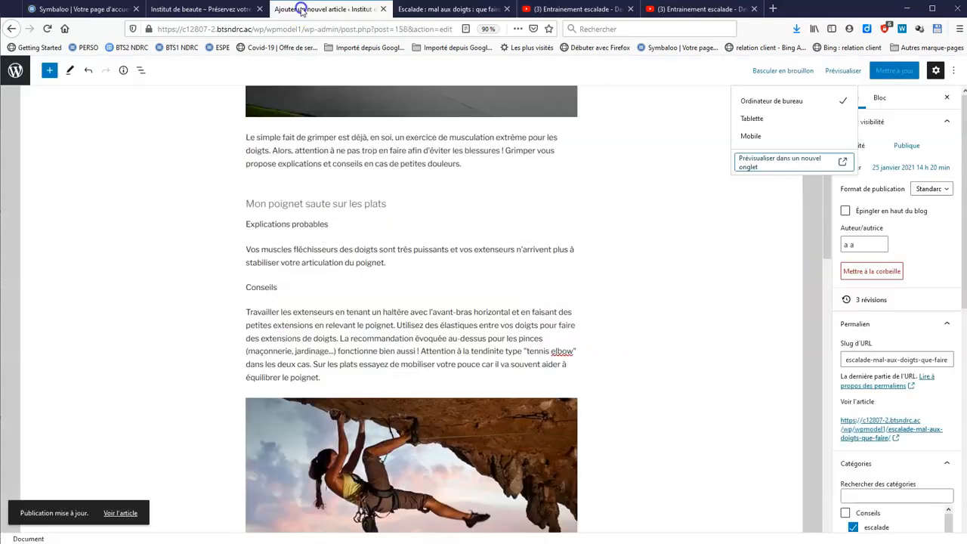
left_click(17, 72)
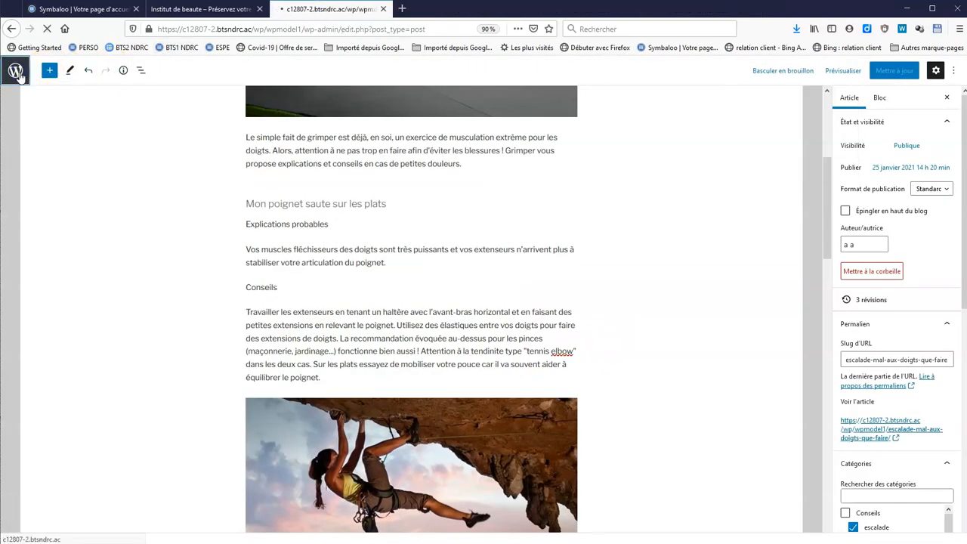
mouse_move(32, 278)
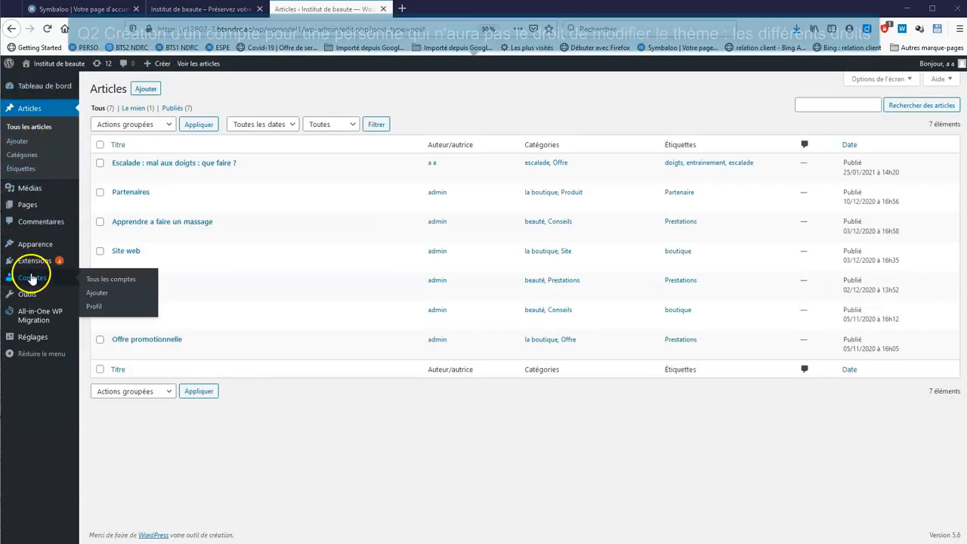
left_click(155, 88)
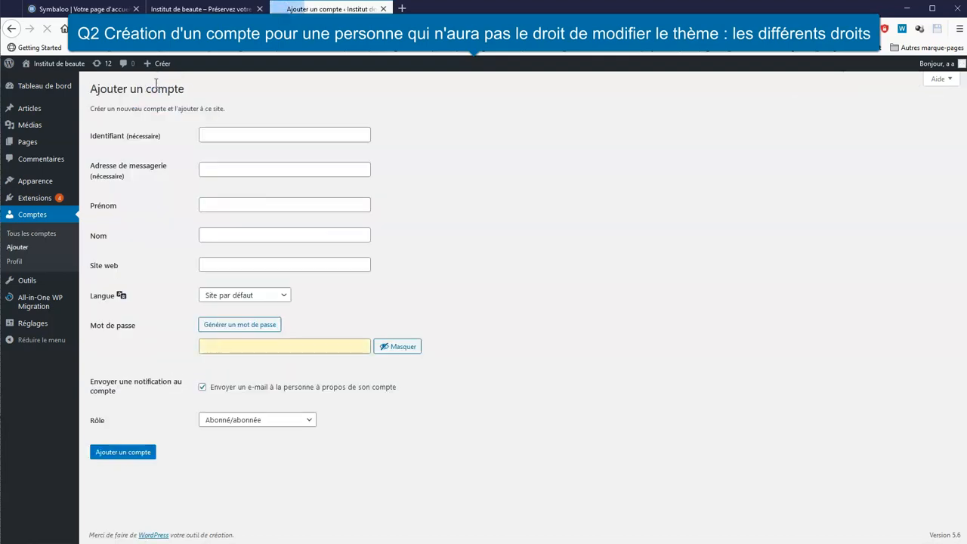
Fill in the new user's username, e-mail address, first name and last name
left_click(236, 133)
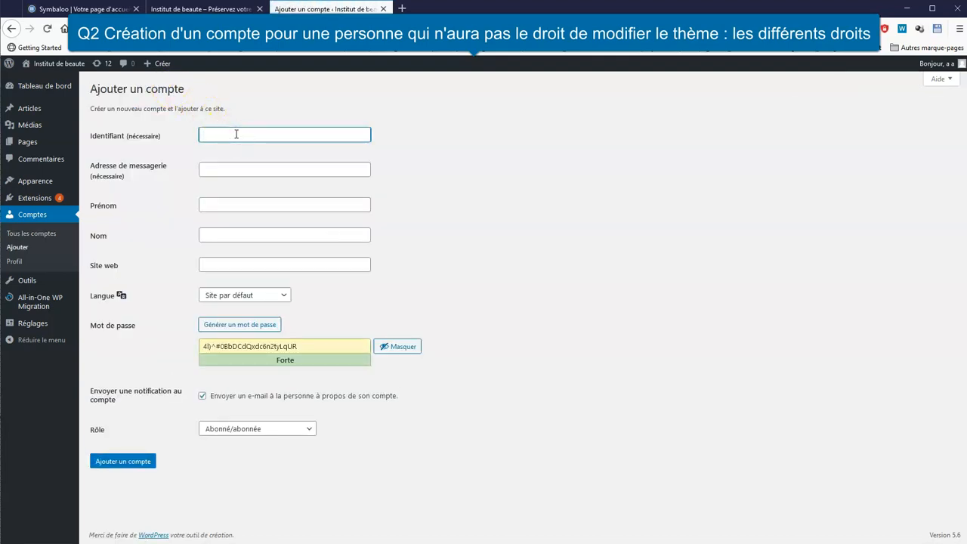
type("prenom.nom")
left_click(263, 167)
type("prenom.nom@gmail.com")
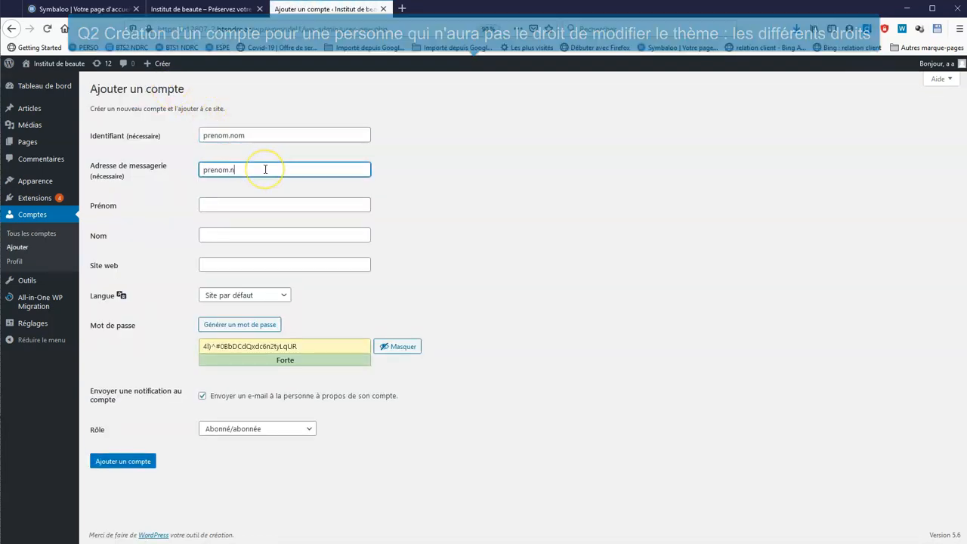
left_click(274, 205)
type("prenom")
key("Tab")
type("nom")
Set a strong password, choose the Éditeur/éditrice role and create the account
left_click_drag(244, 347, 202, 353)
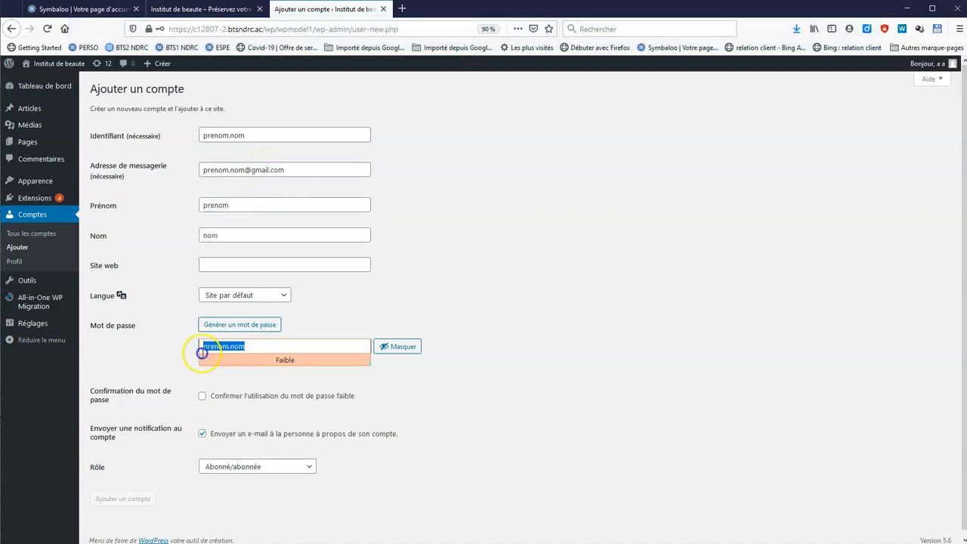
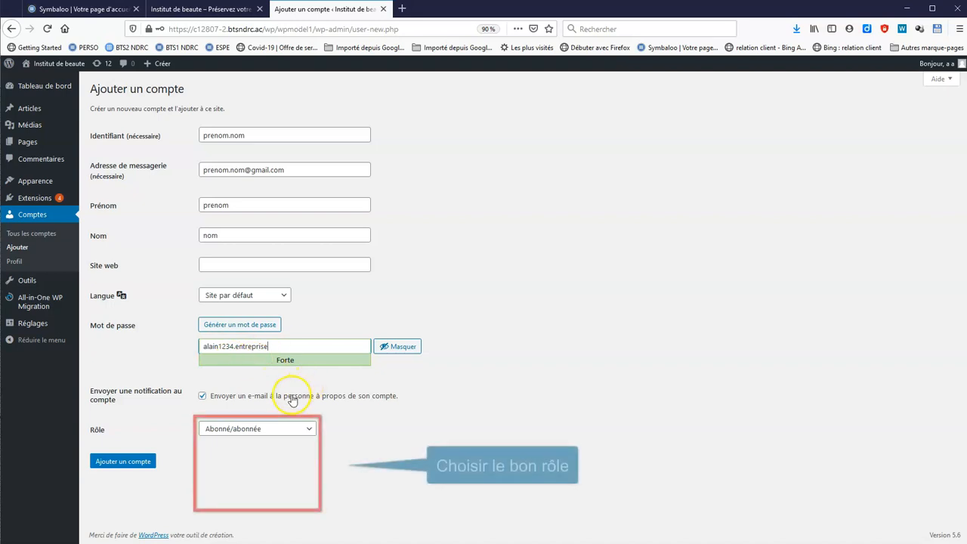
left_click(283, 430)
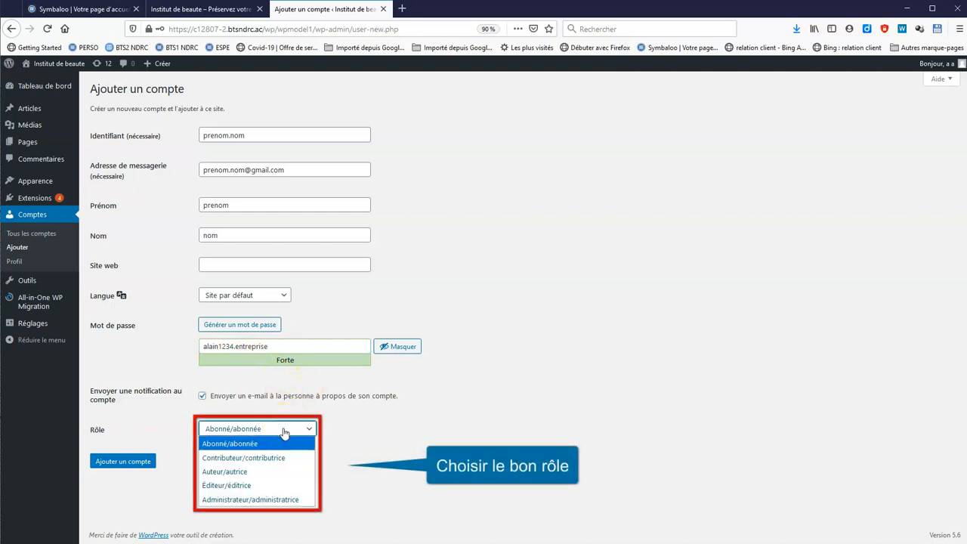
left_click(245, 487)
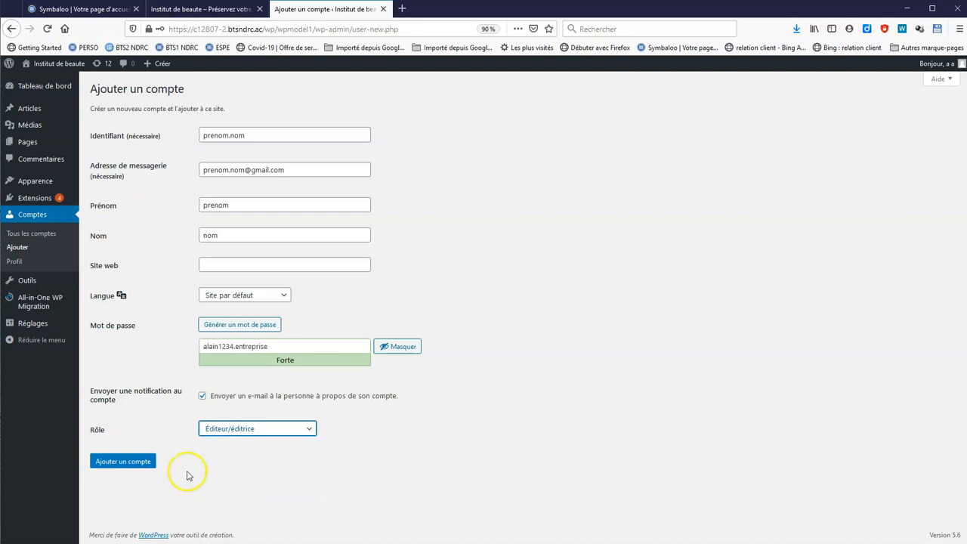
left_click(142, 463)
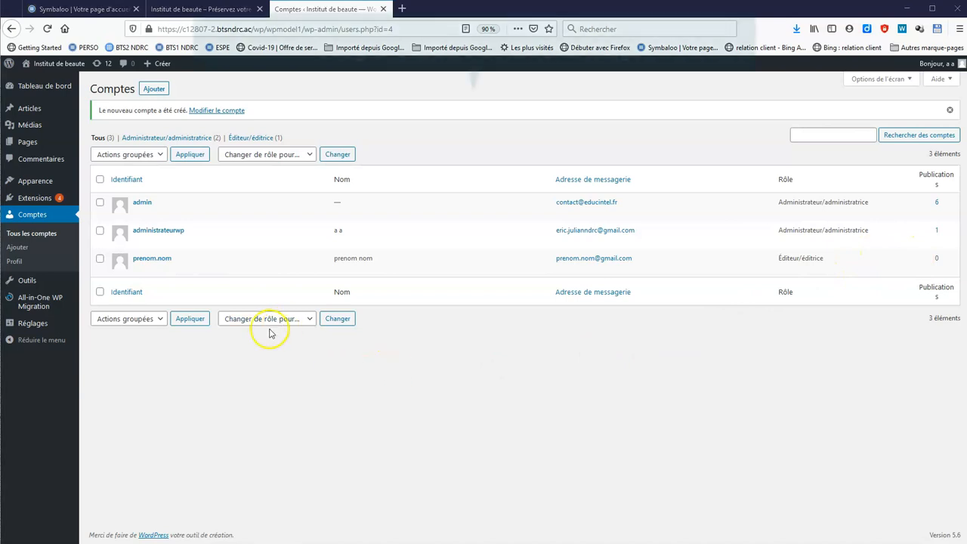
Open the climber photo in the media library and set its alt text to 'escalade site grimper'
mouse_move(42, 125)
left_click(106, 125)
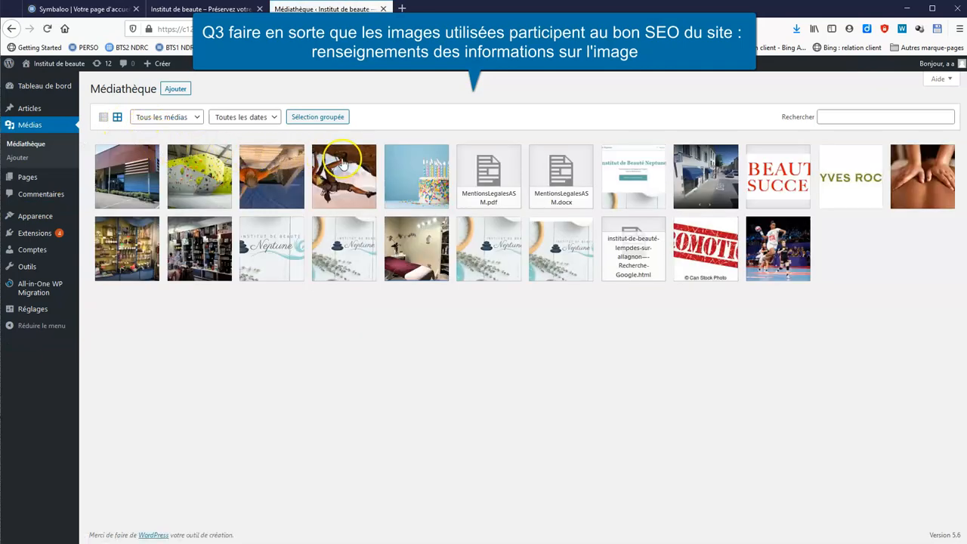
left_click(363, 168)
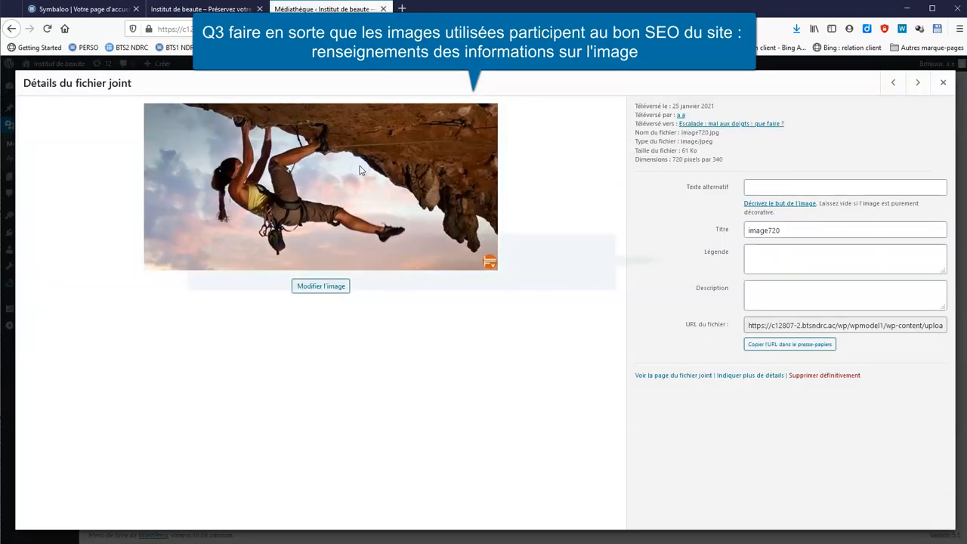
left_click(773, 189)
type("escalade site grimper")
Title the image 'escalade conseils stechniques', caption it 'escalade, grimpe en falaise', and add a description
left_click(710, 237)
type("escalade conseils stechniques")
left_click(777, 253)
type("escalade, grimpe en falaise")
left_click(837, 293)
type("le")
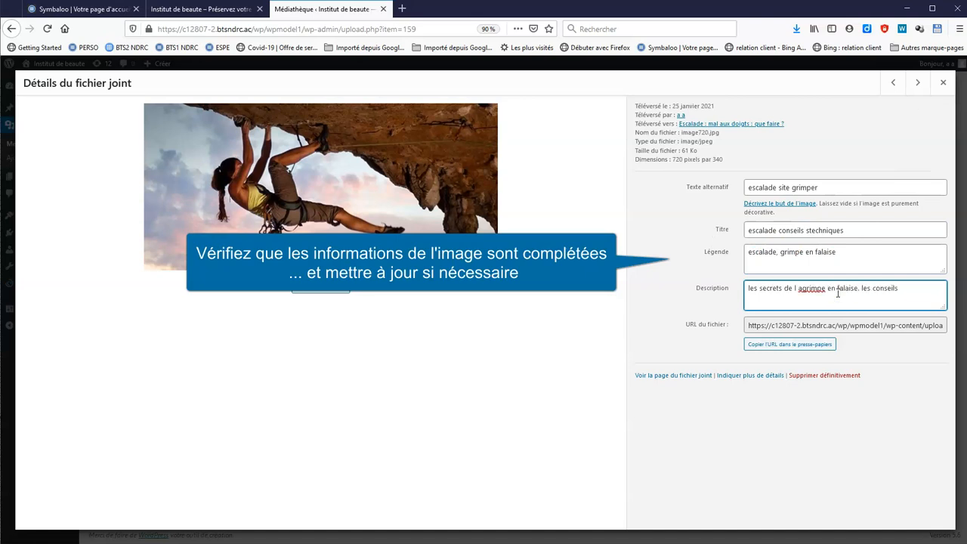
left_click(805, 287)
key("Left")
key("Left")
key("BackSpace")
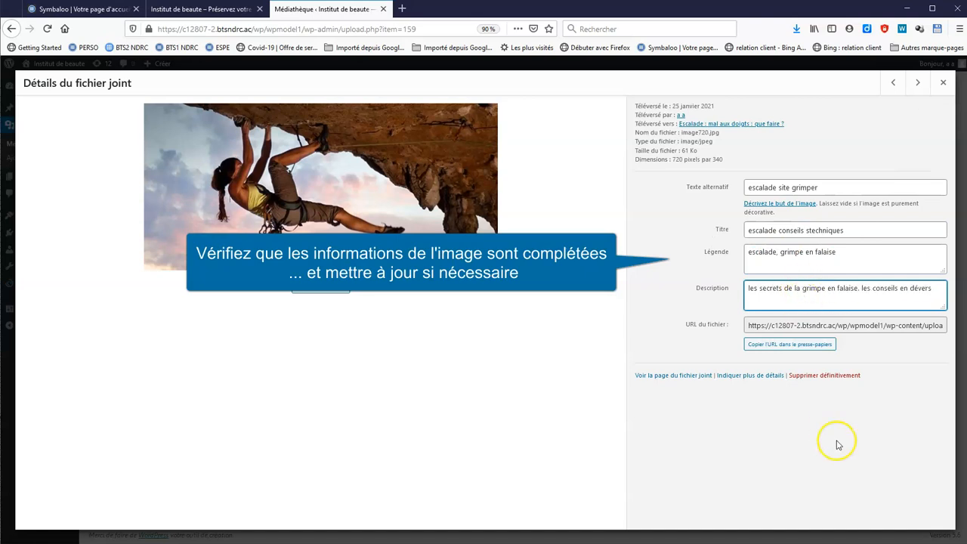
Step to the next and previous media items, then close the attachment details
left_click(917, 86)
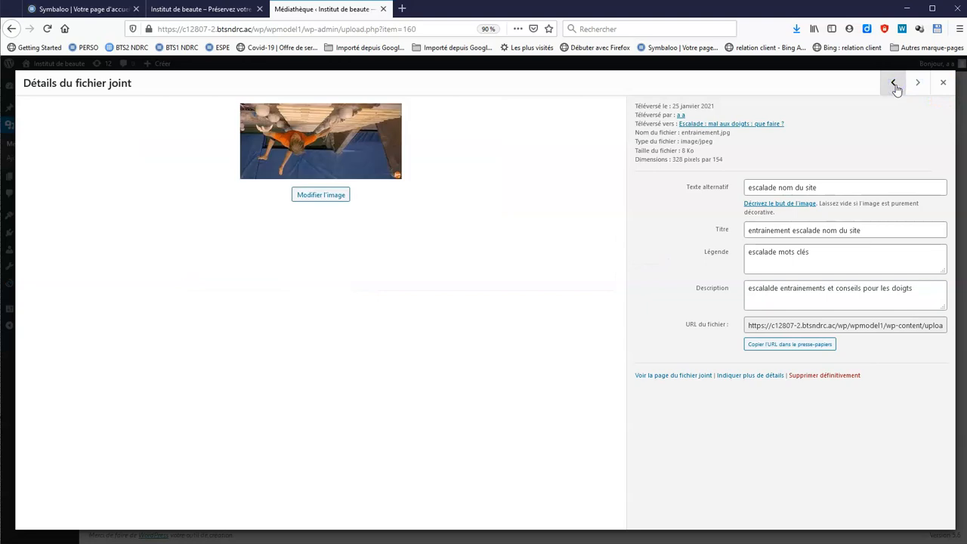
left_click(895, 86)
key("Escape")
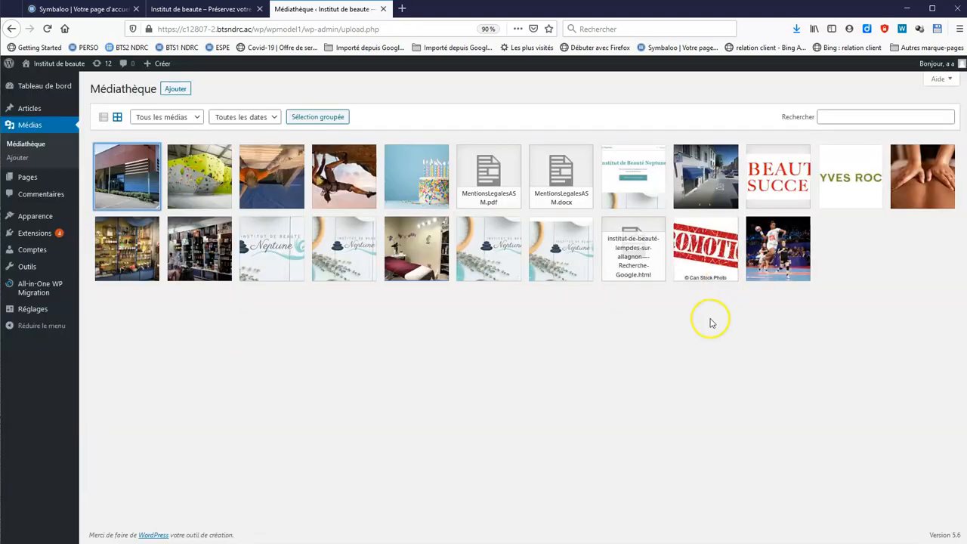
mouse_move(30, 239)
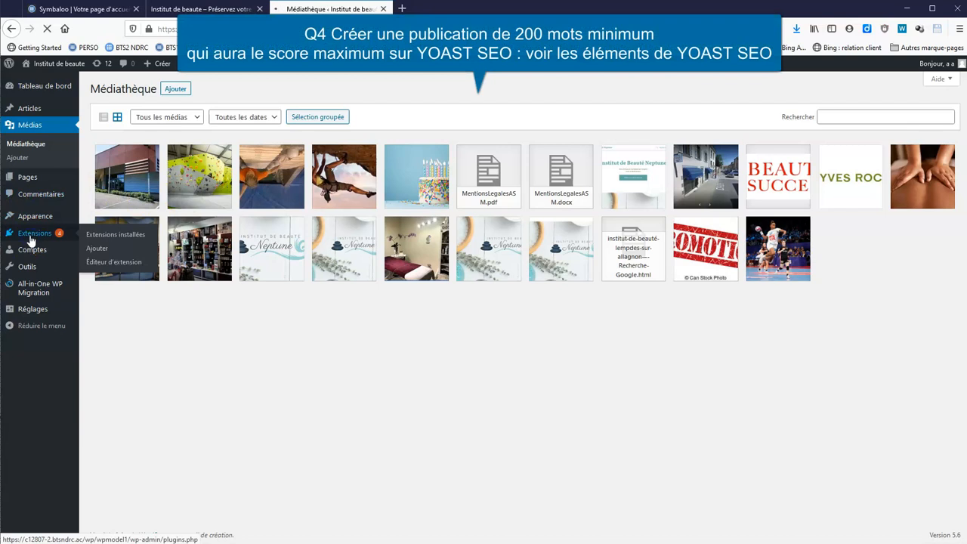
Activate the Yoast SEO plugin from the Extensions page
left_click(45, 238)
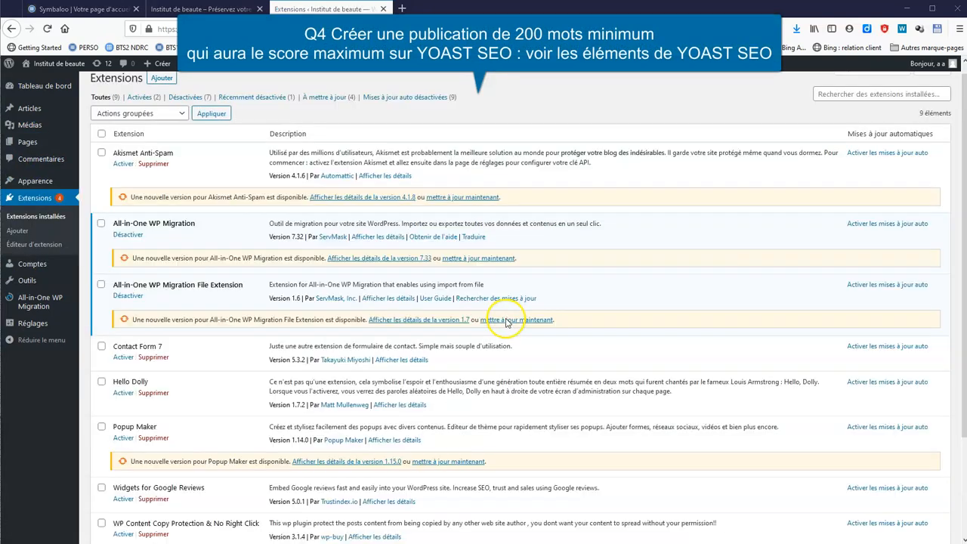
scroll(496, 320, "down", 3)
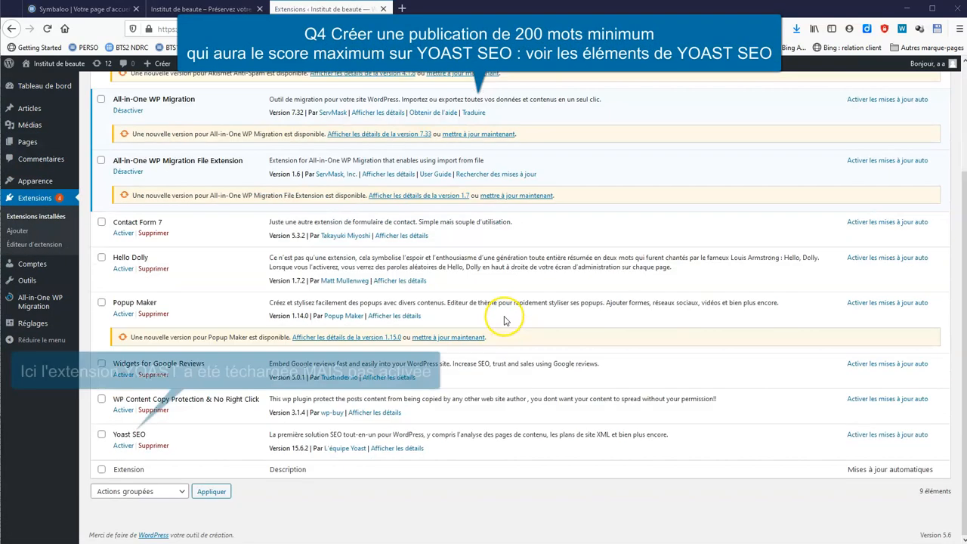
left_click(124, 445)
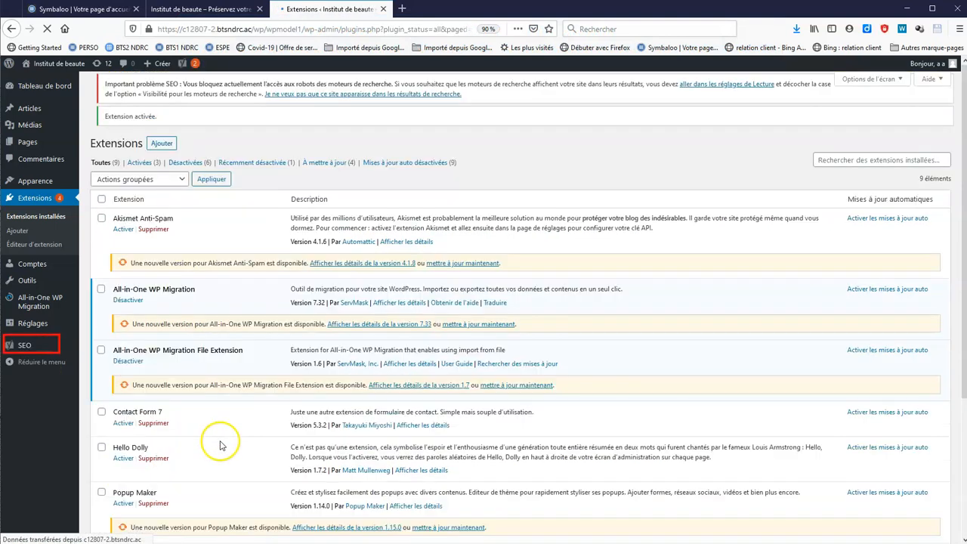
Open Articles > Tous les articles to list all posts
scroll(215, 443, "down", 3)
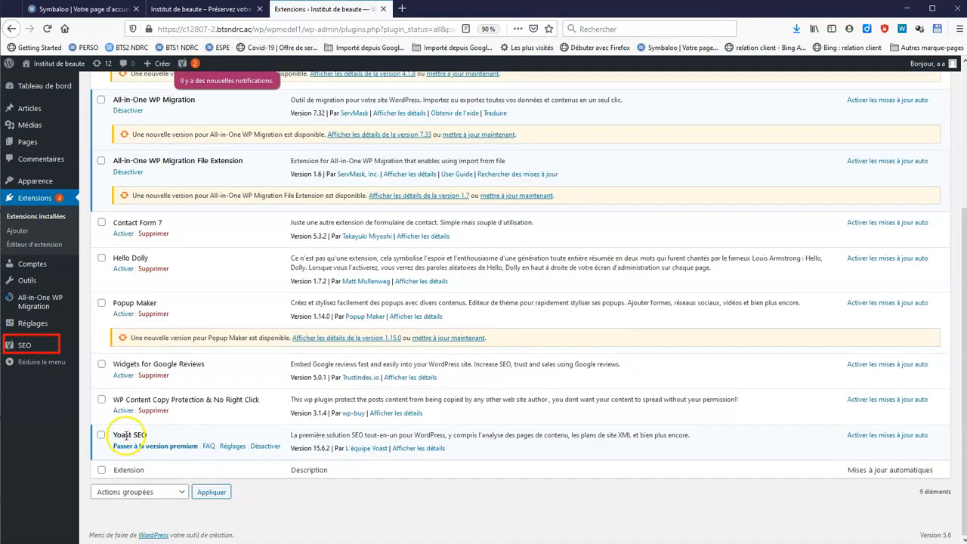
mouse_move(46, 106)
left_click(118, 110)
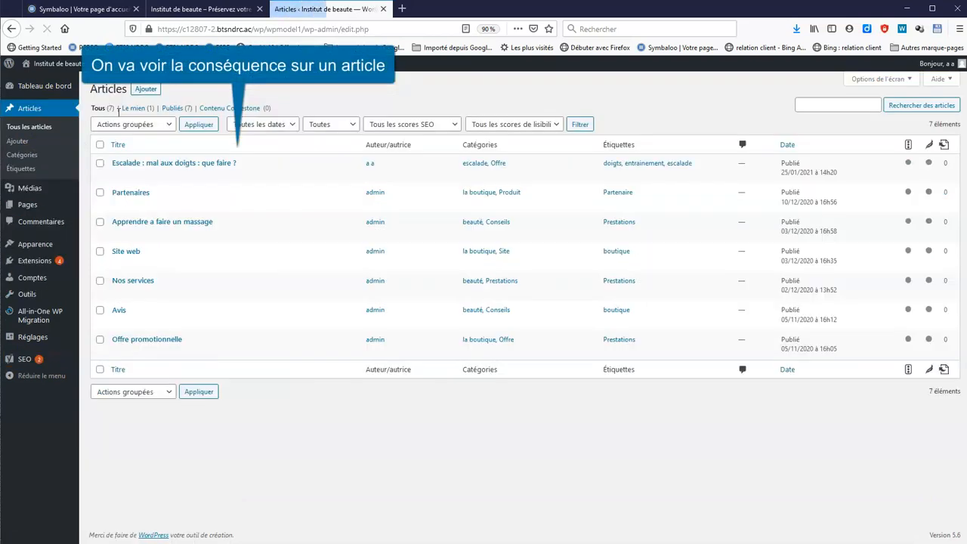
Open the climbing article and set its Yoast Requête cible to 'escalade : mal au doigts'
left_click(187, 164)
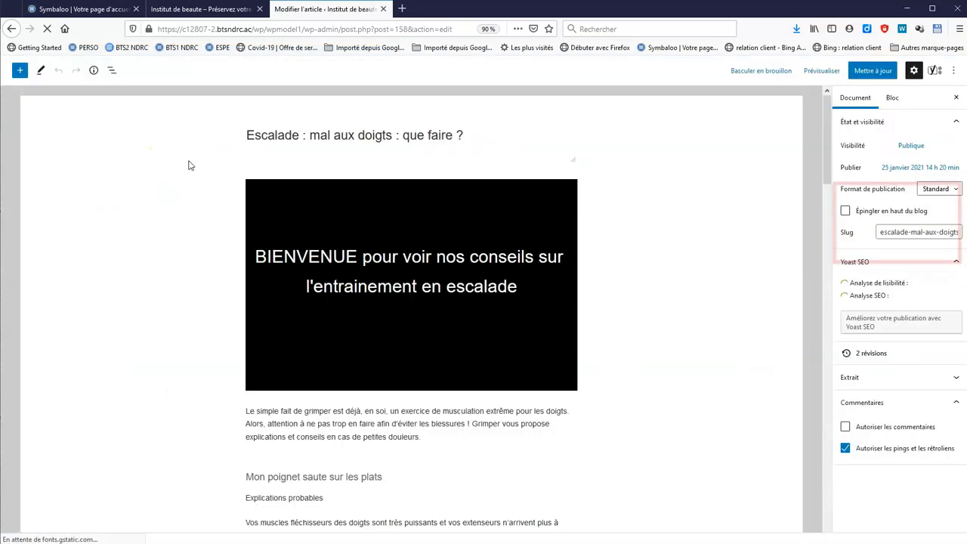
scroll(933, 319, "down", 3)
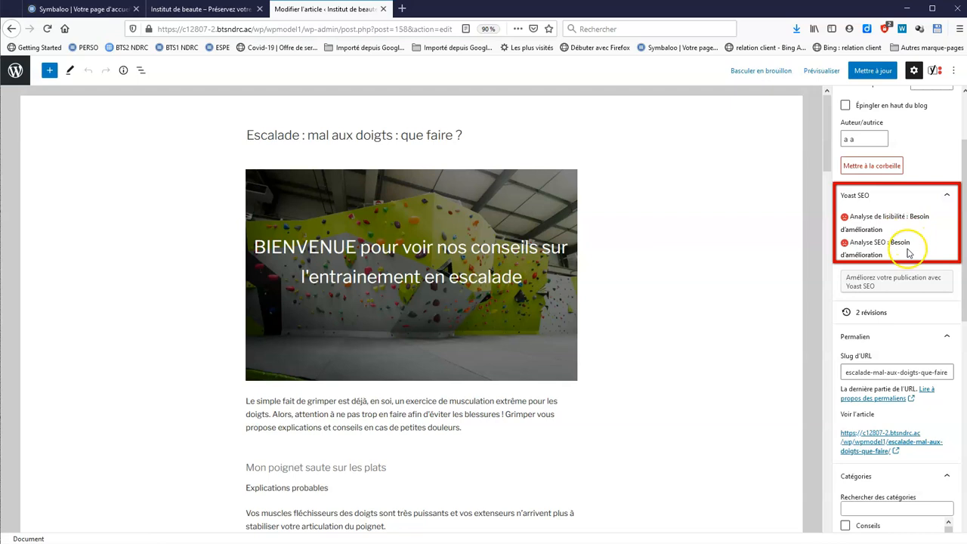
scroll(680, 311, "down", 3)
scroll(675, 315, "down", 10)
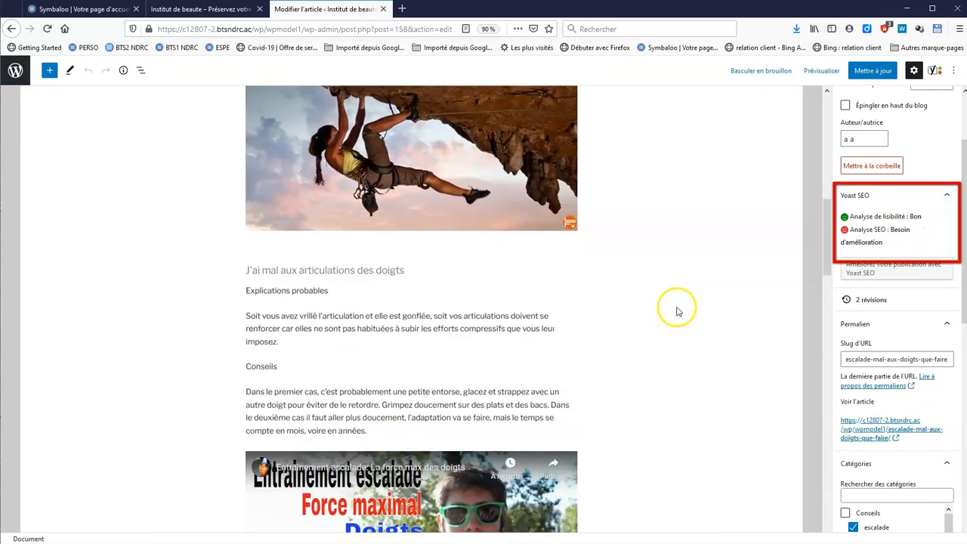
scroll(688, 313, "down", 5)
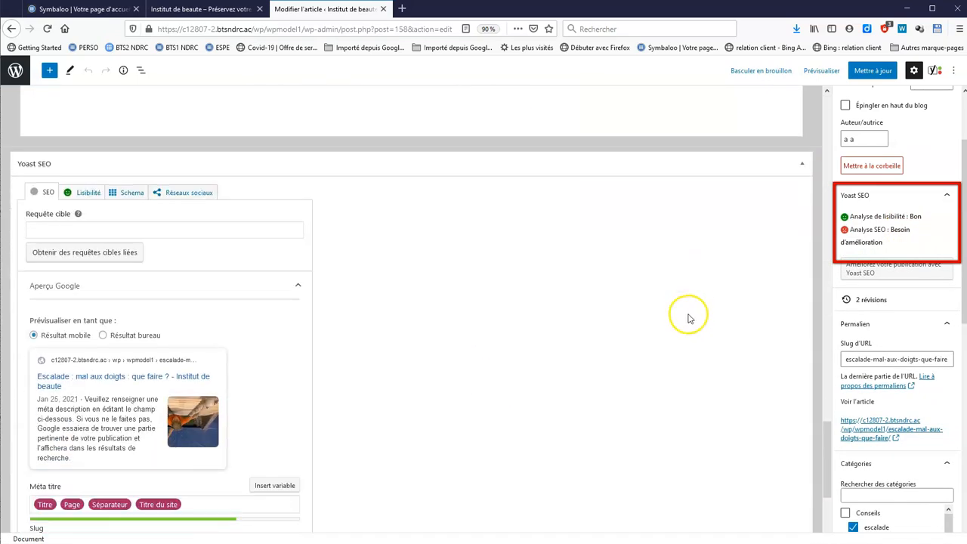
left_click(75, 230)
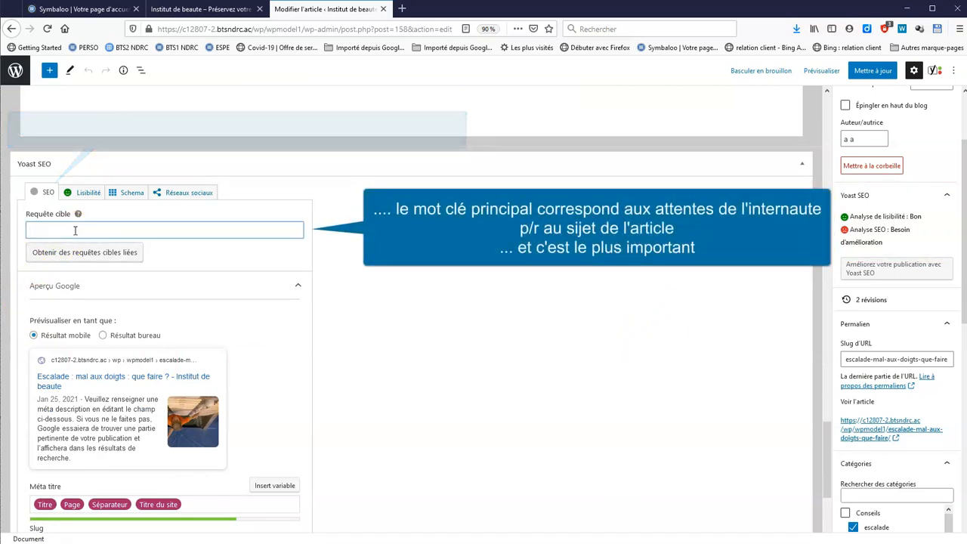
type("escalade : m")
scroll(335, 275, "up", 3)
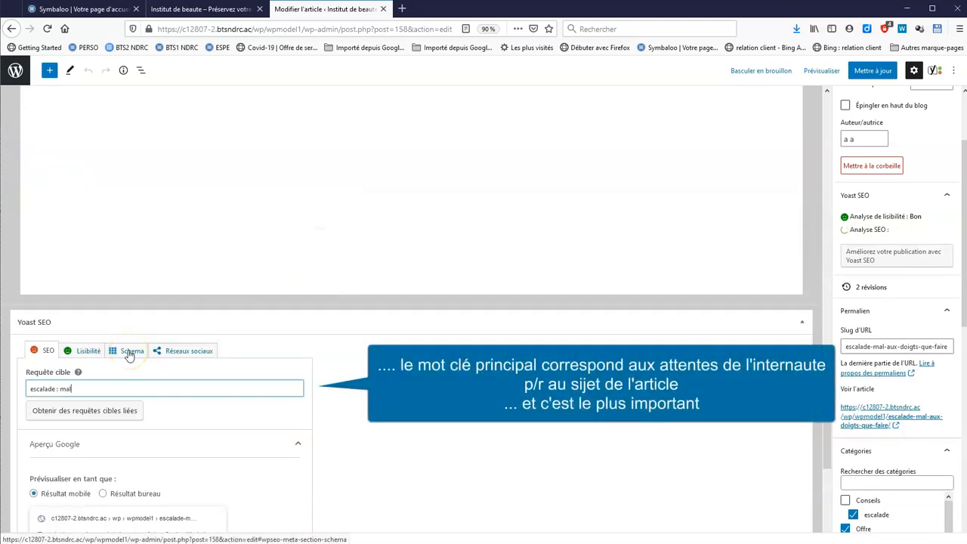
type("al au doigts")
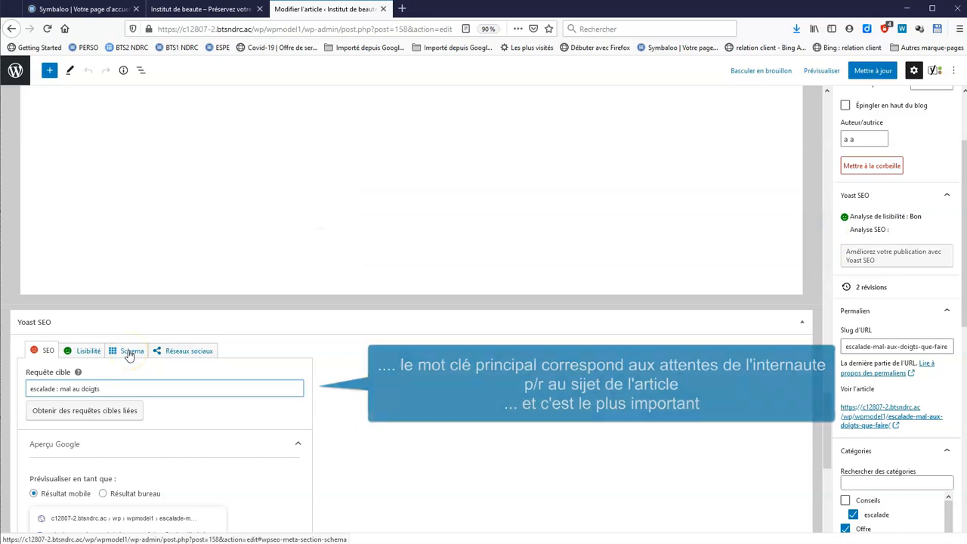
left_click(185, 427)
Switch the Aperçu Google to Résultat bureau
scroll(185, 427, "down", 3)
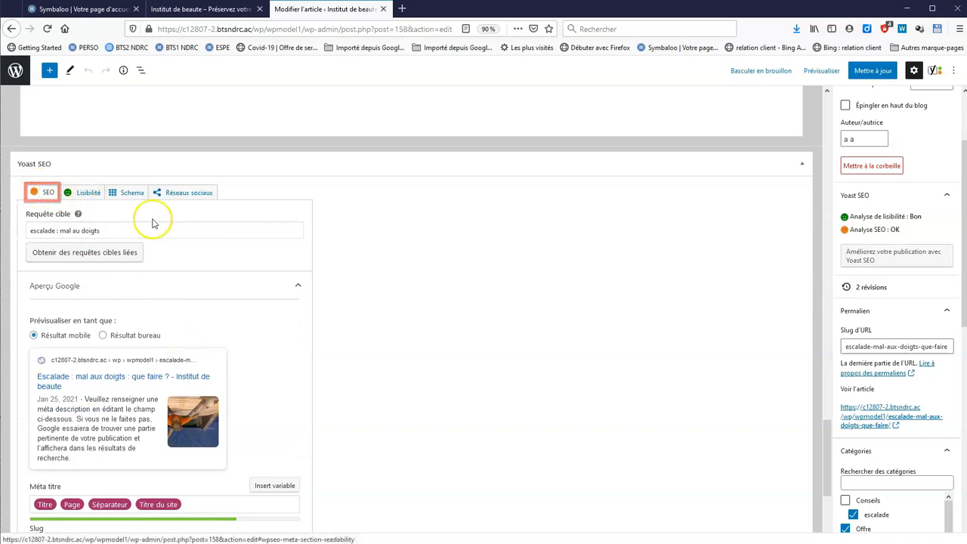
scroll(255, 324, "down", 2)
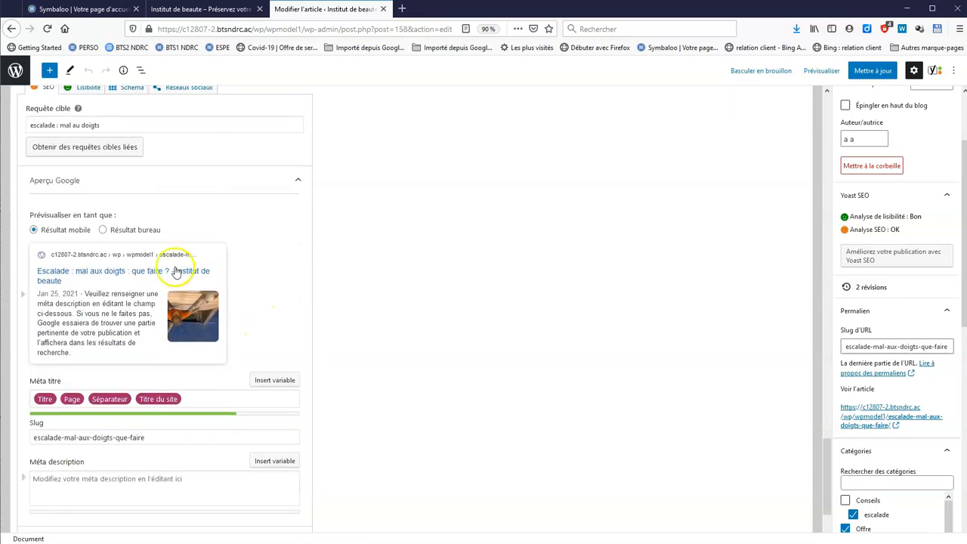
left_click(102, 230)
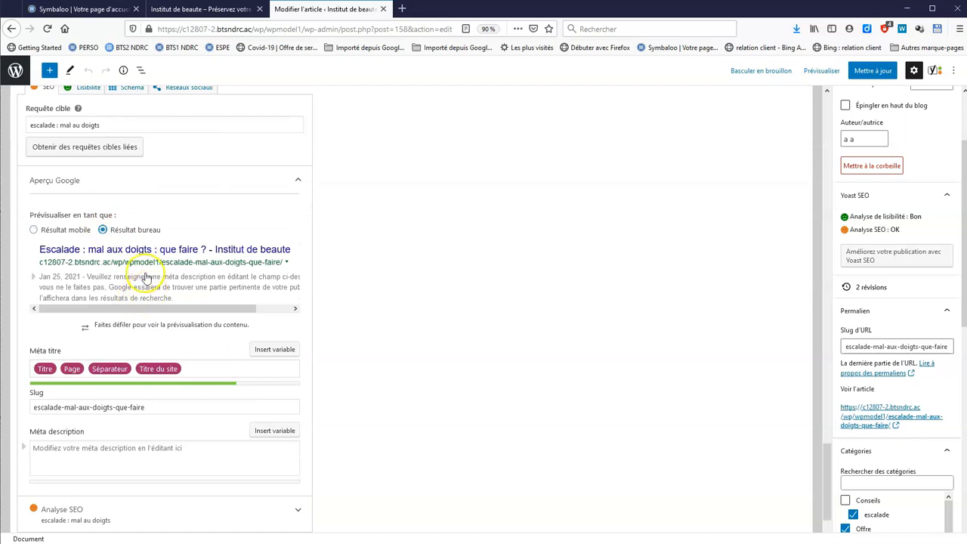
scroll(137, 367, "down", 1)
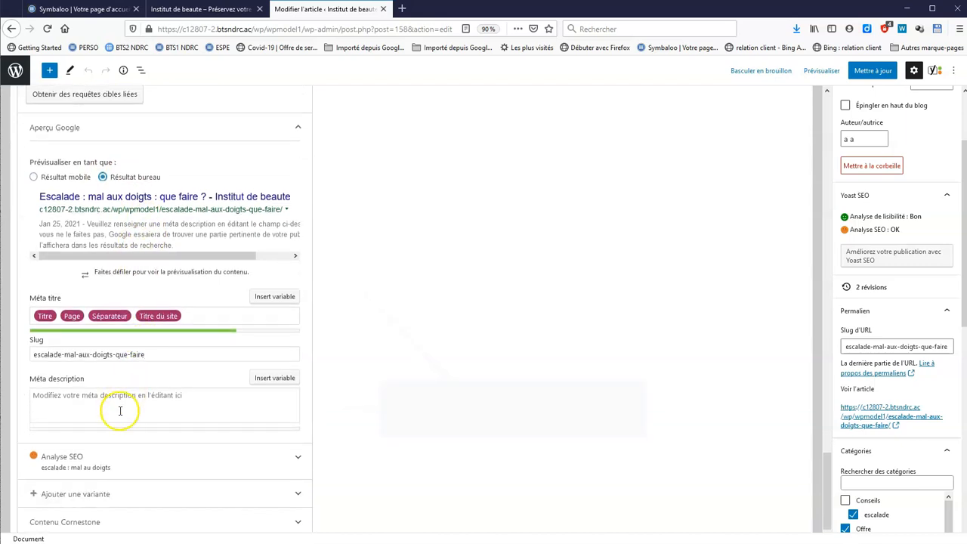
Write a Méta description about finger pain and warm-ups, fixing the word 'Escalade'
left_click(119, 410)
type("E")
left_click(51, 375)
type("doigts.")
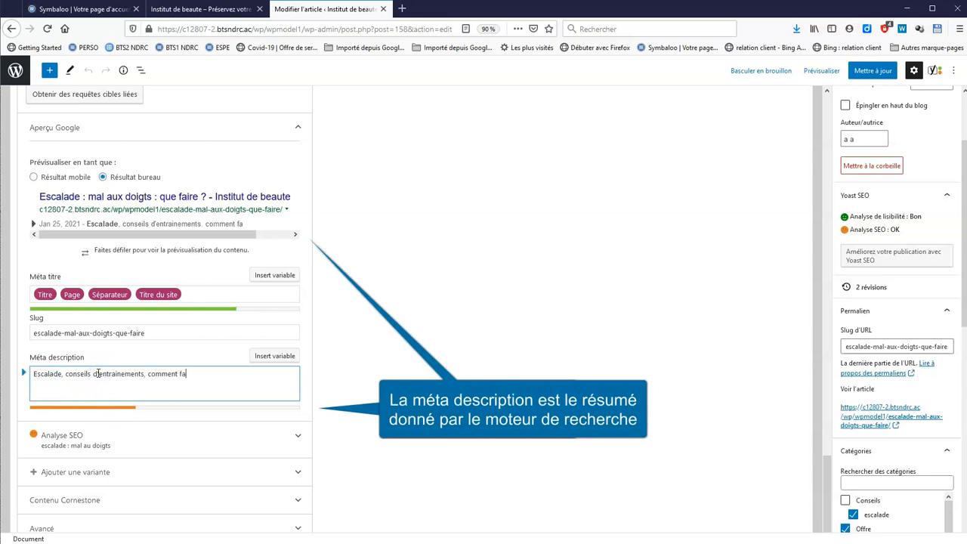
type(" échauffement des doigts et de la")
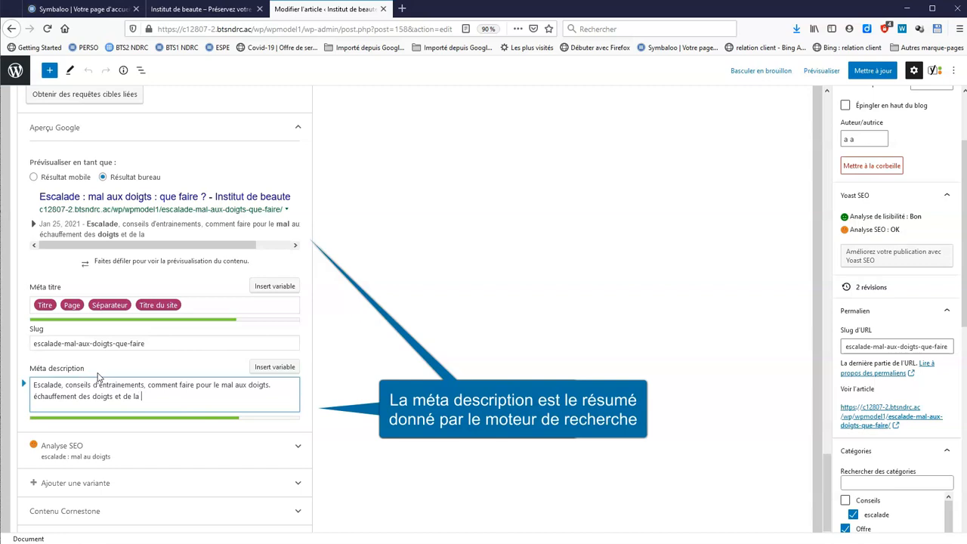
type("n")
left_click(91, 374)
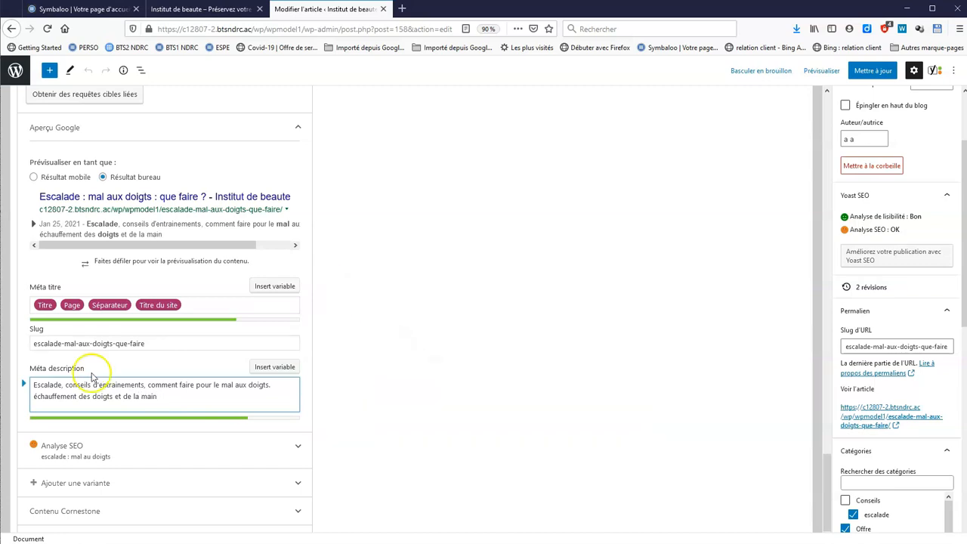
Expand the Analyse SEO section to show its 3 problems
scroll(377, 401, "down", 1)
left_click(296, 423)
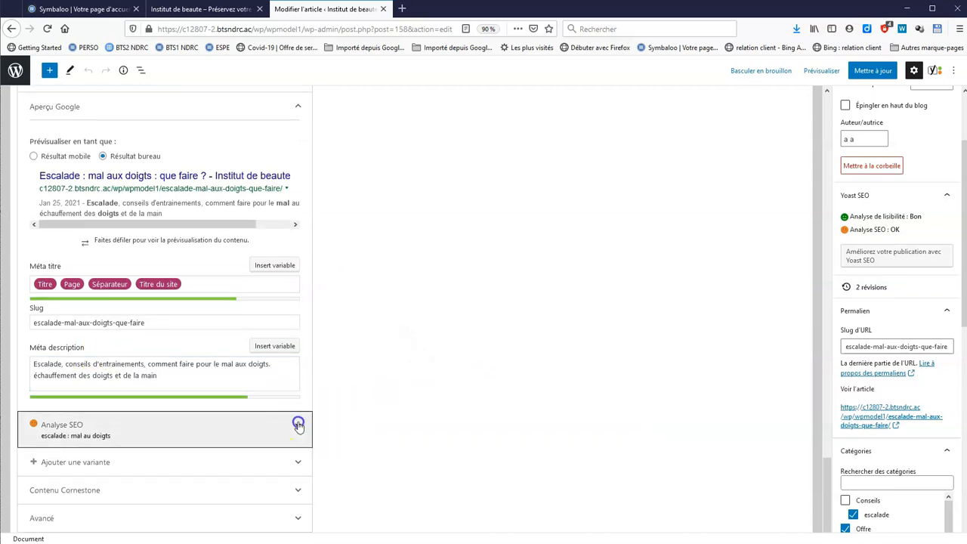
scroll(437, 353, "down", 5)
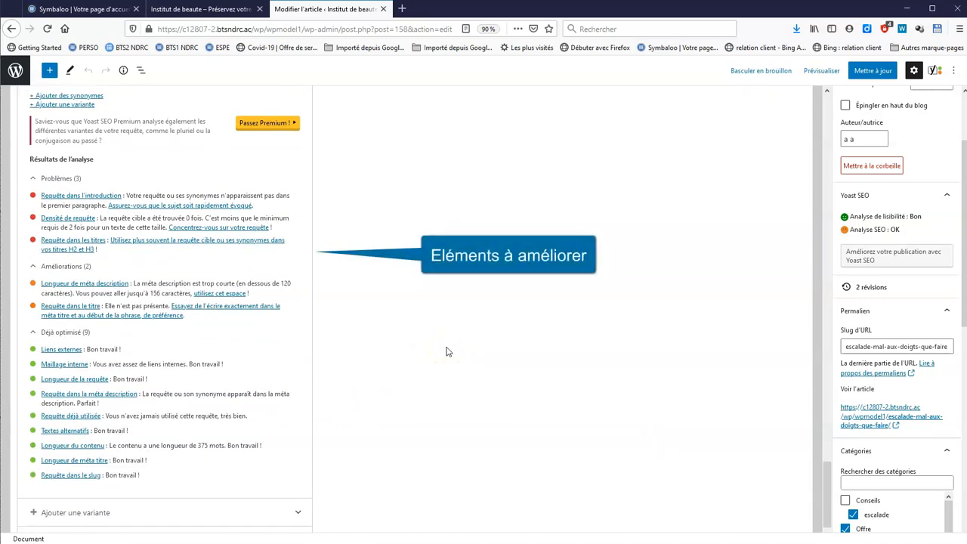
Add 'escalade : mal au doigts' to the intro and Conseils line, then update the article
left_click(106, 198)
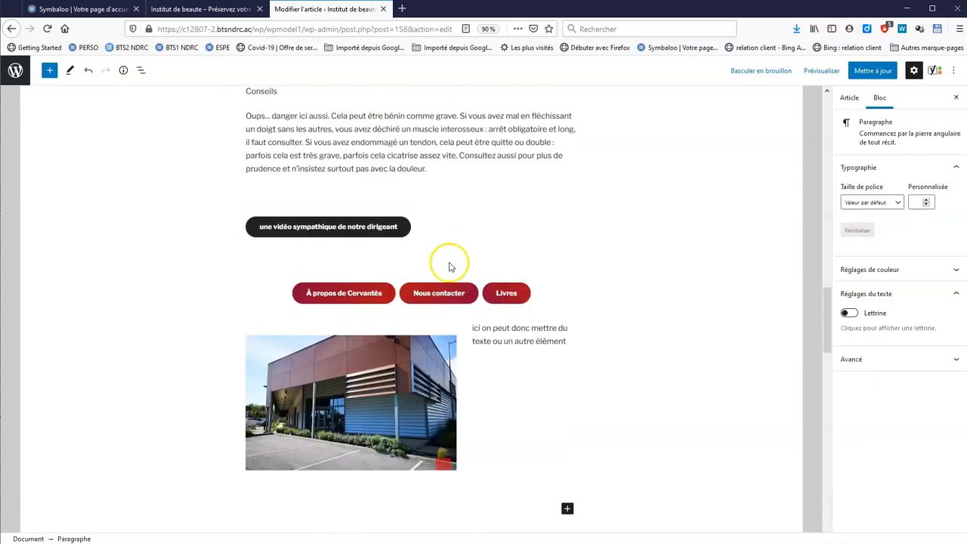
left_click_drag(826, 325, 825, 182)
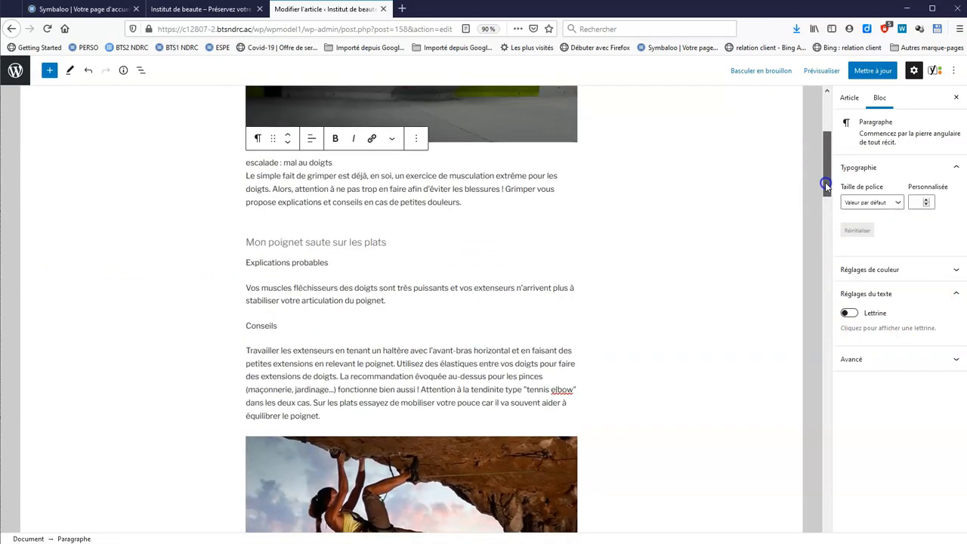
left_click(295, 324)
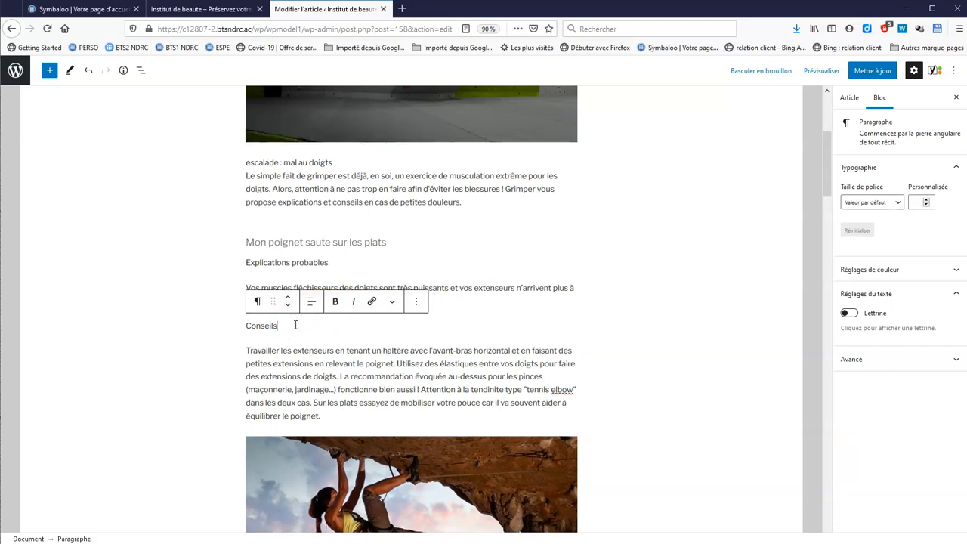
type("p")
type("l'escalade : mal au doigts")
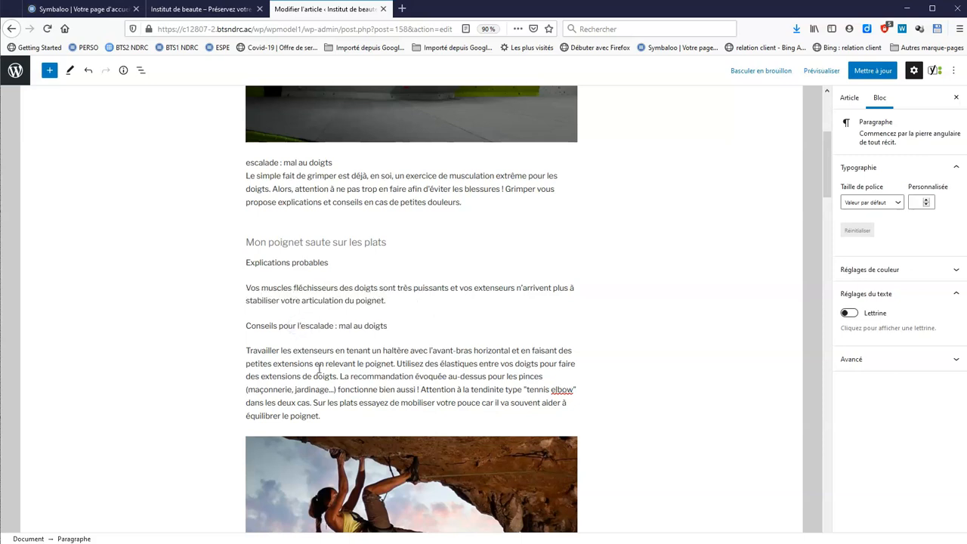
left_click(758, 315)
left_click(875, 71)
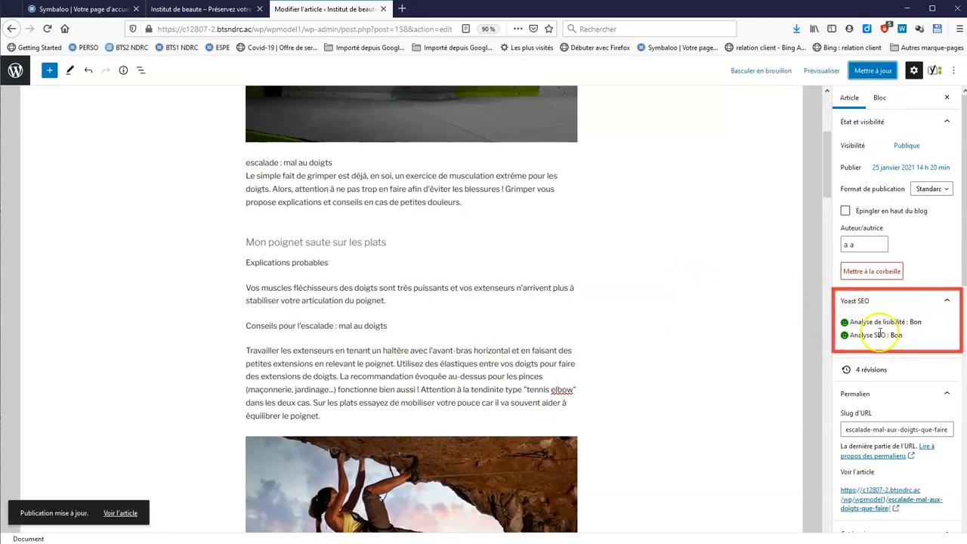
Review the Yoast Lisibilité results, then open the Commentaires list with the negative massage comment
scroll(675, 324, "down", 10)
scroll(681, 331, "down", 10)
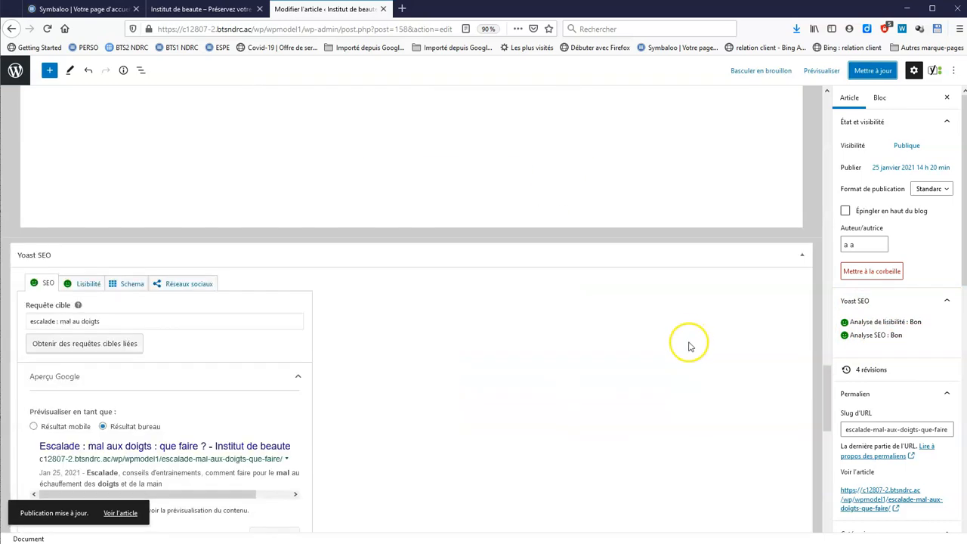
scroll(689, 346, "down", 5)
scroll(684, 348, "down", 4)
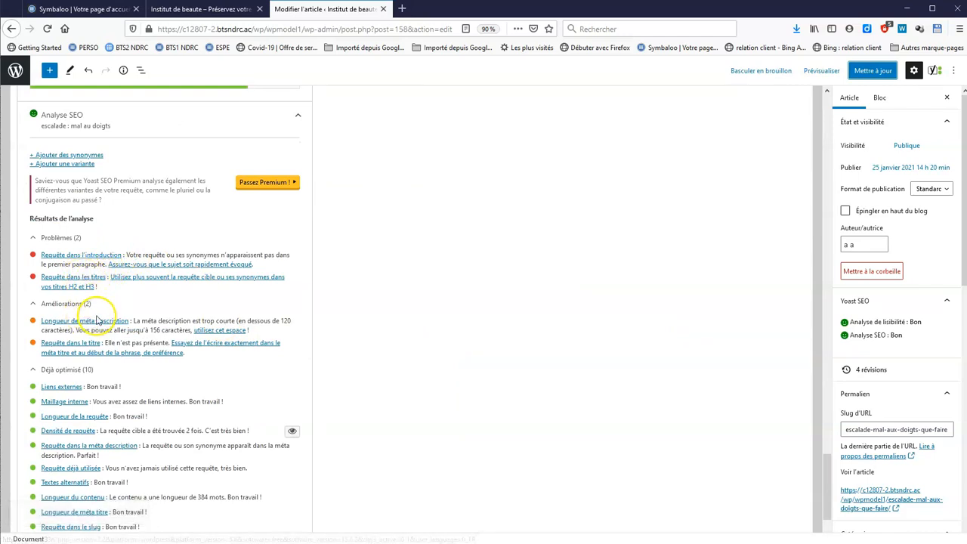
scroll(347, 332, "down", 2)
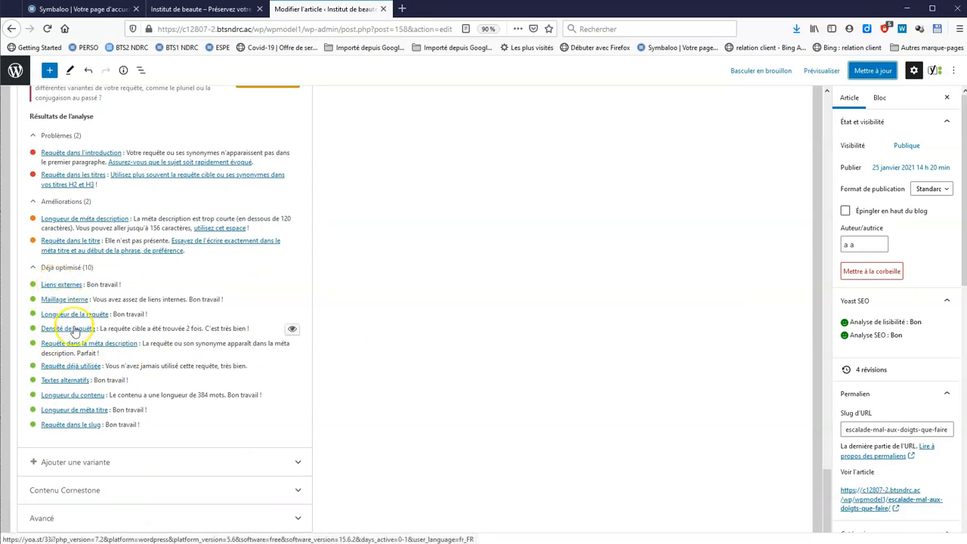
scroll(372, 323, "up", 8)
left_click(87, 393)
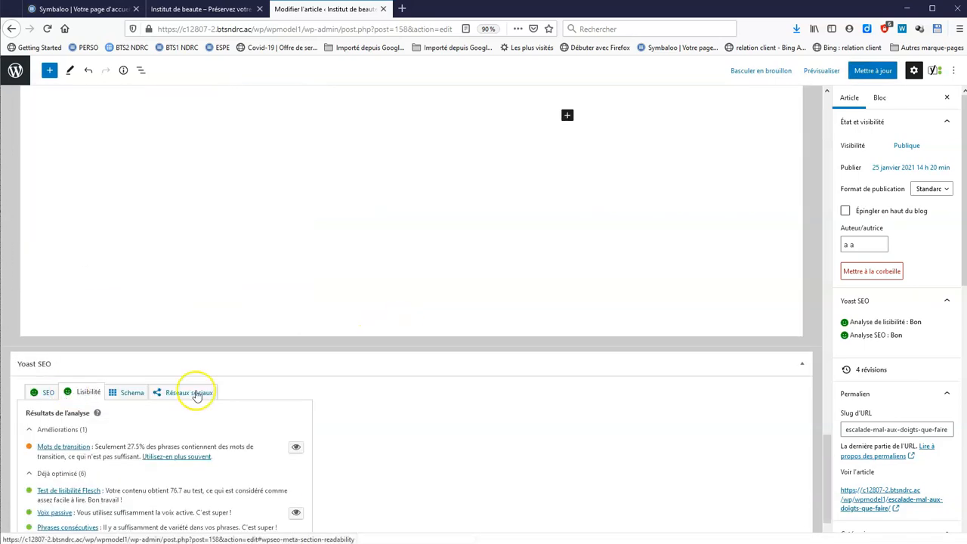
scroll(195, 395, "down", 1)
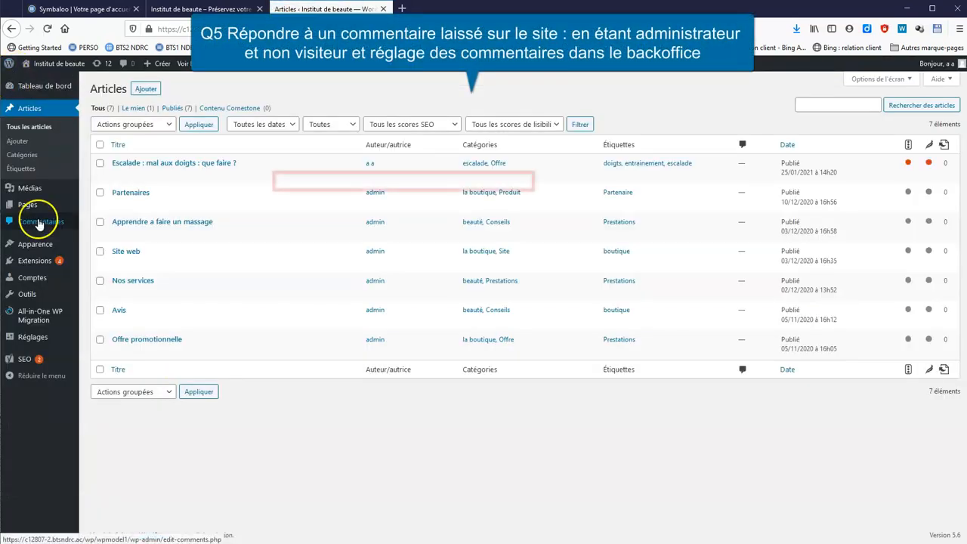
left_click(38, 222)
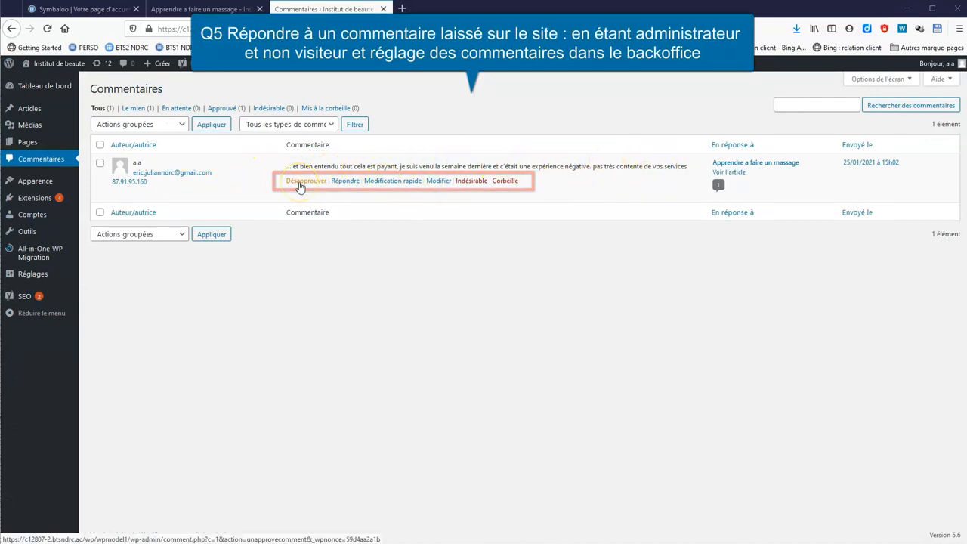
Reply to the massage comment with an apology and a free new experience, correcting 'décus' to 'déçus'
left_click(349, 186)
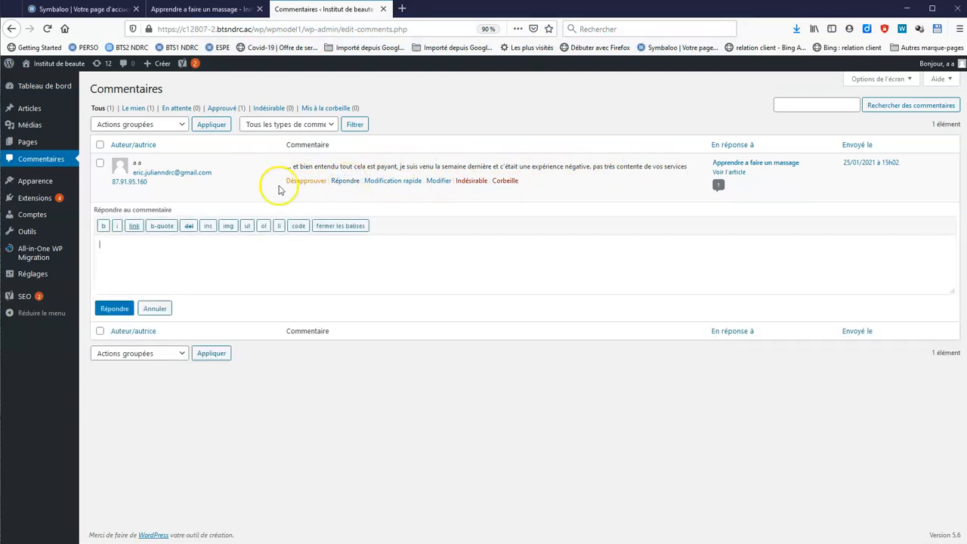
type("bonour, nous sommes déçus que votre expérience n")
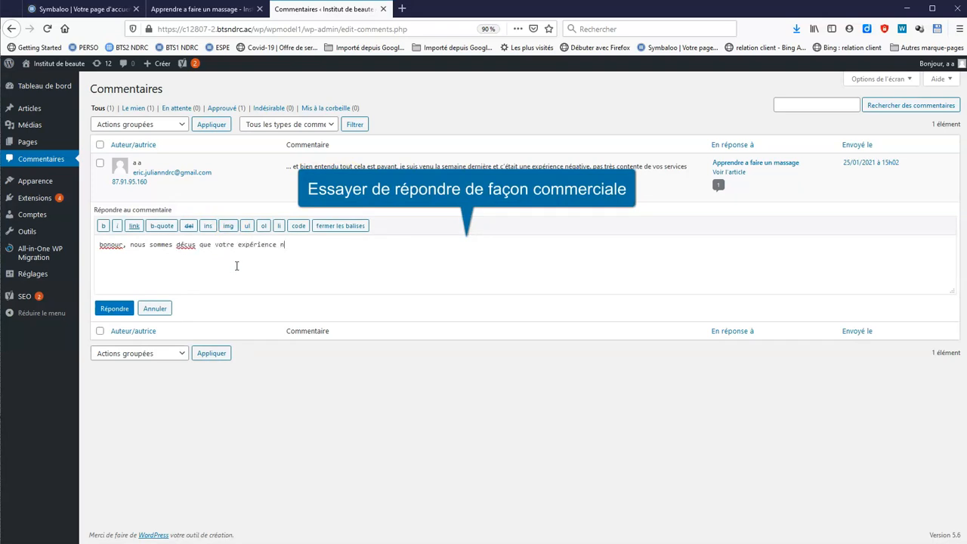
type("itive. Nous faiso")
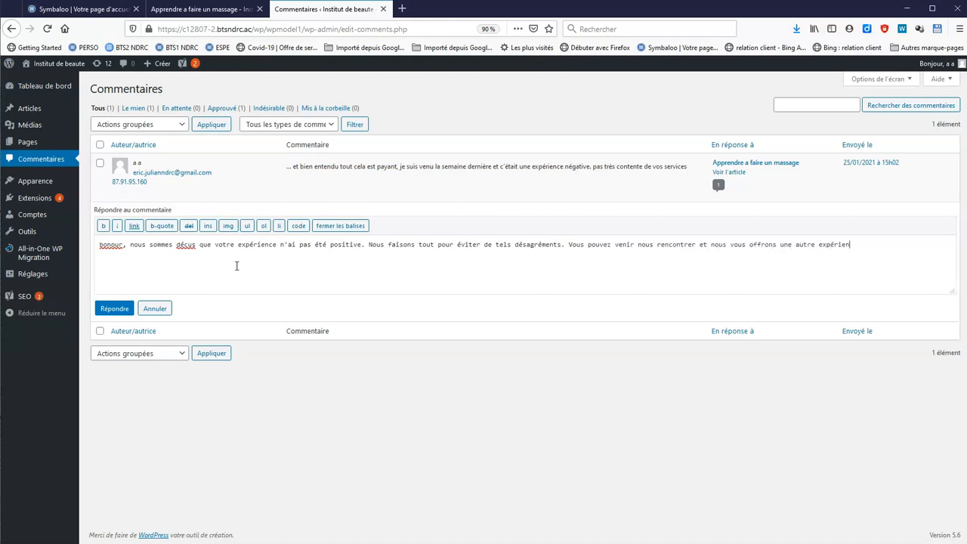
type("o")
right_click(181, 245)
left_click(226, 257)
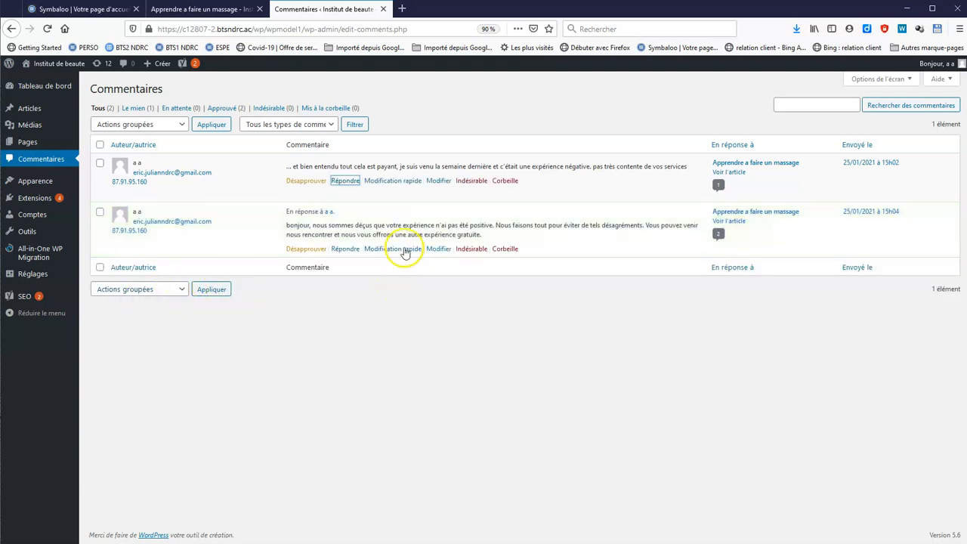
Reload the massage post page to confirm the reply appears beneath the comment
left_click(214, 14)
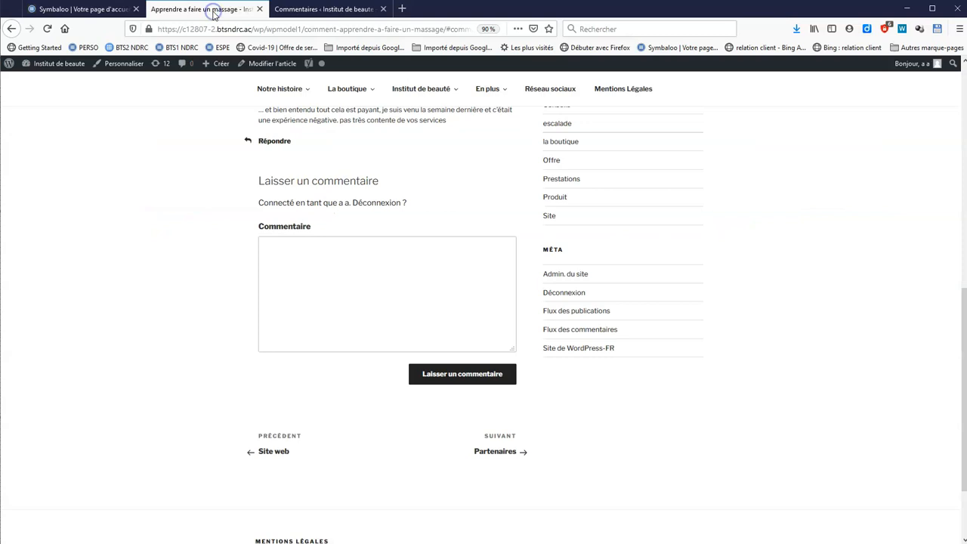
scroll(393, 276, "up", 2)
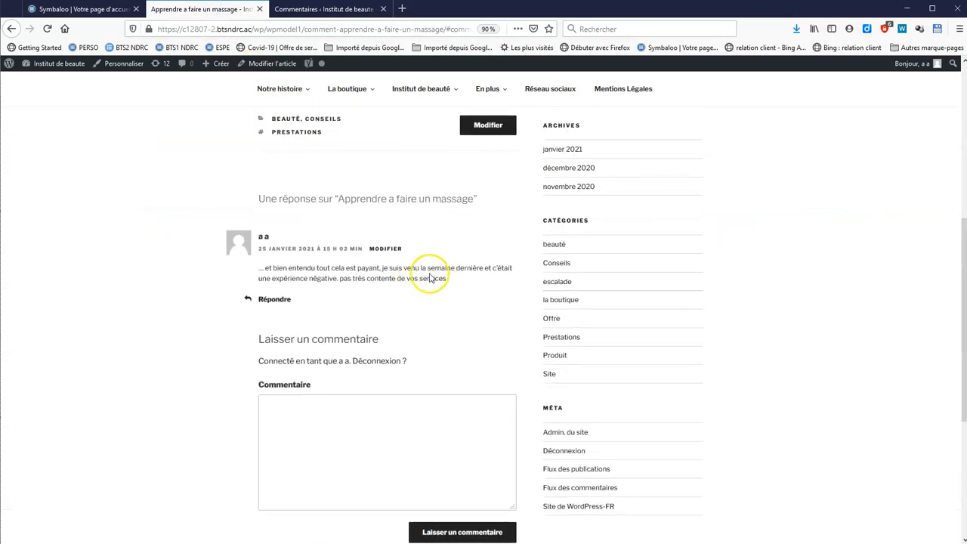
left_click(46, 28)
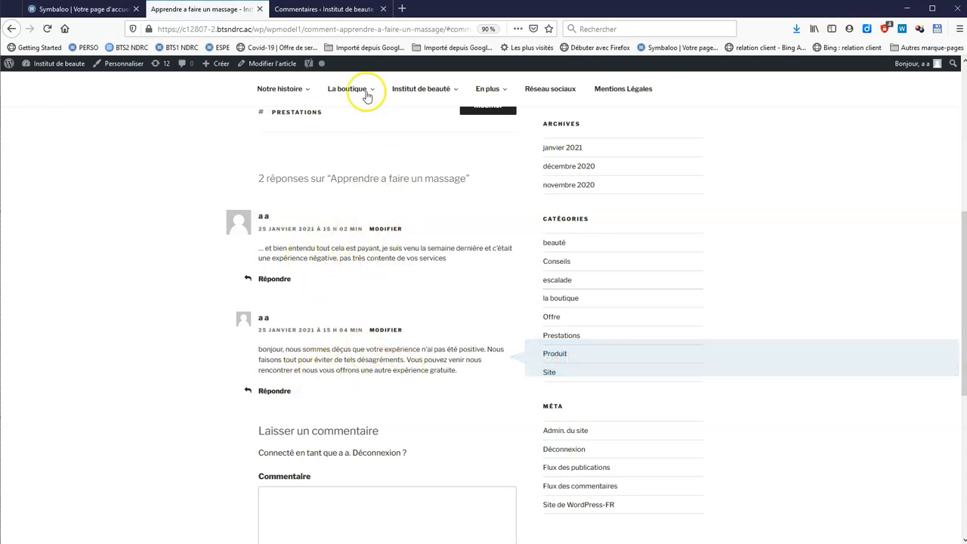
left_click(321, 10)
Add a Texte widget to the Pied de page 1 footer area in Widgets
mouse_move(45, 184)
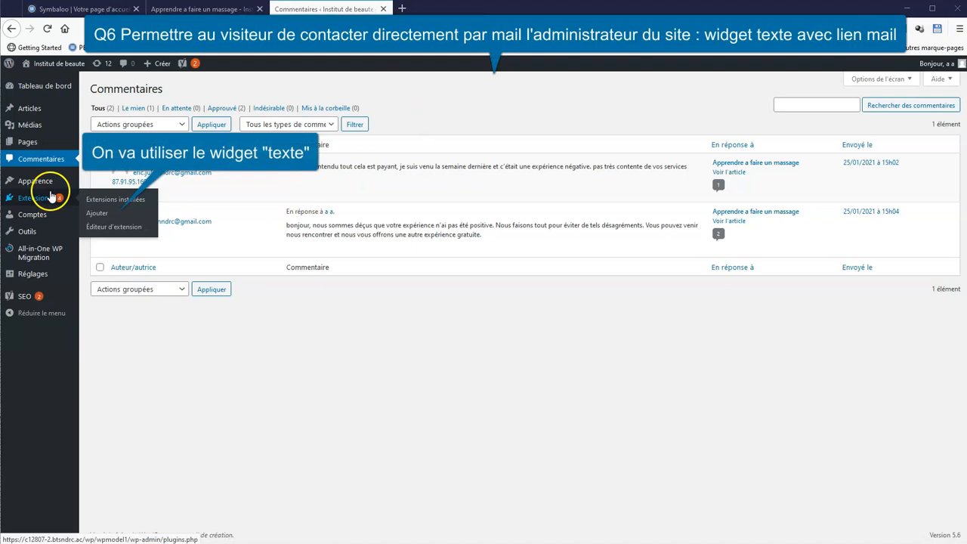
left_click(110, 212)
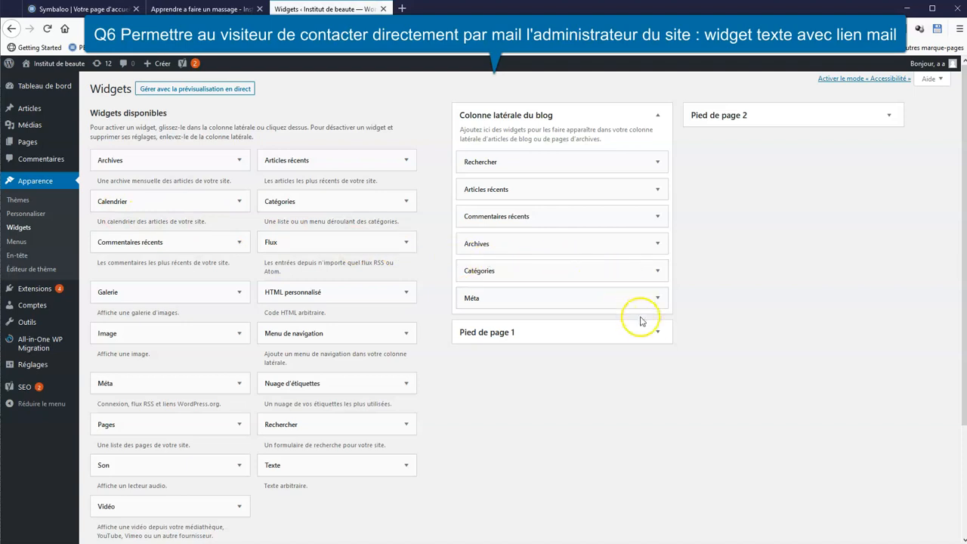
left_click(656, 333)
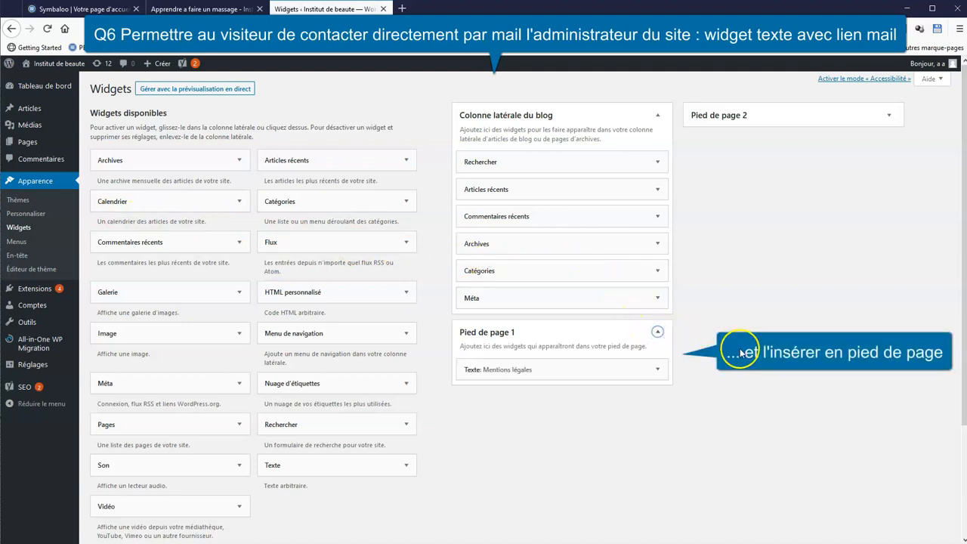
scroll(737, 352, "down", 3)
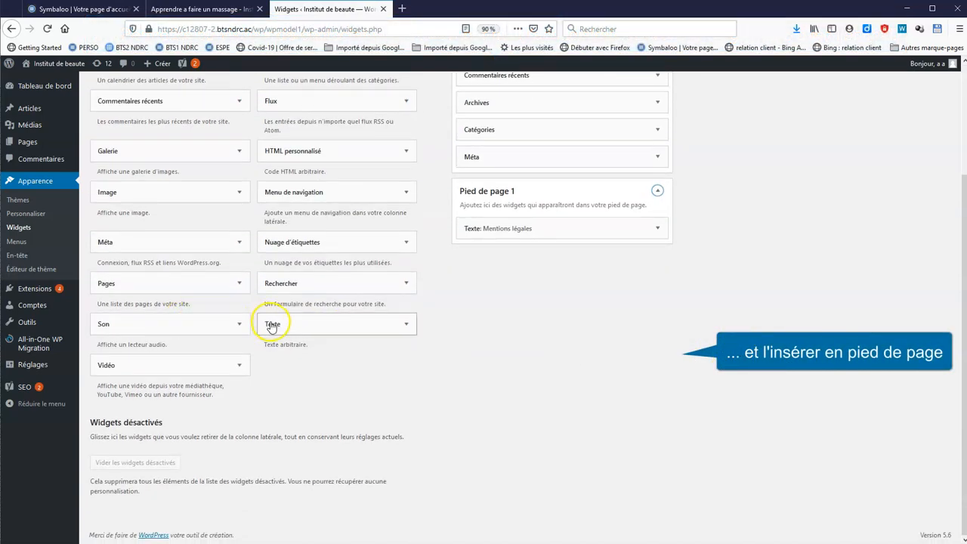
left_click_drag(272, 327, 501, 250)
Title the widget 'Contact', make its e-mail address a mailto link, and save it
left_click(497, 289)
type("Contact")
left_click(529, 371)
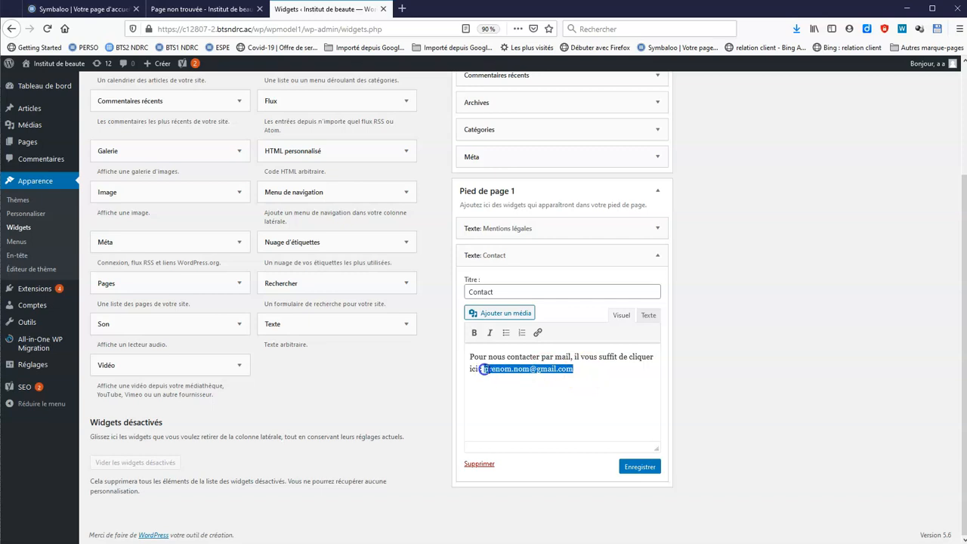
left_click(537, 333)
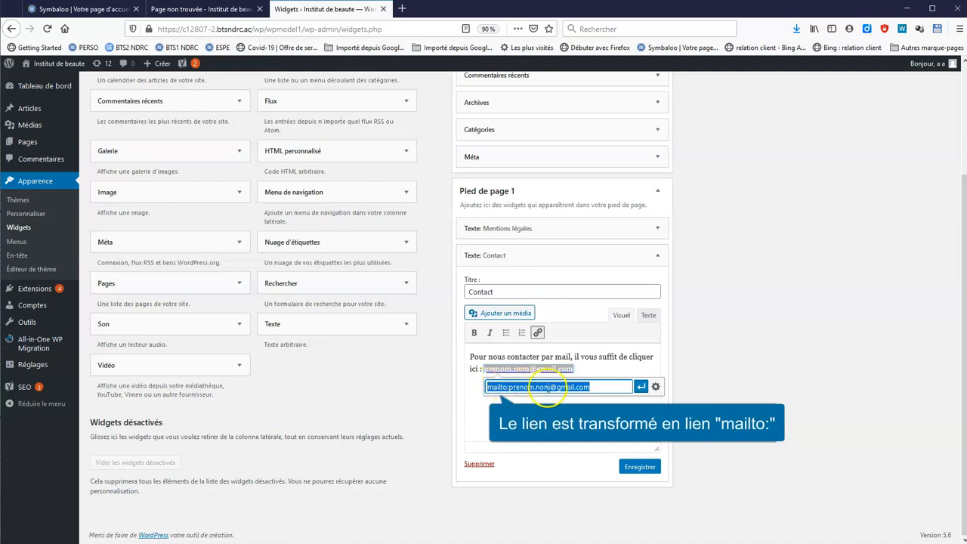
left_click(643, 388)
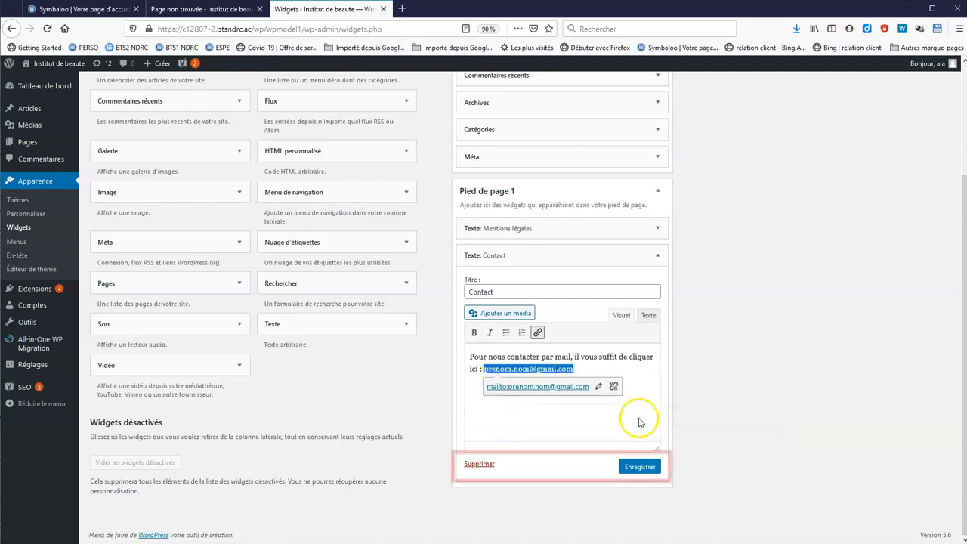
left_click(639, 467)
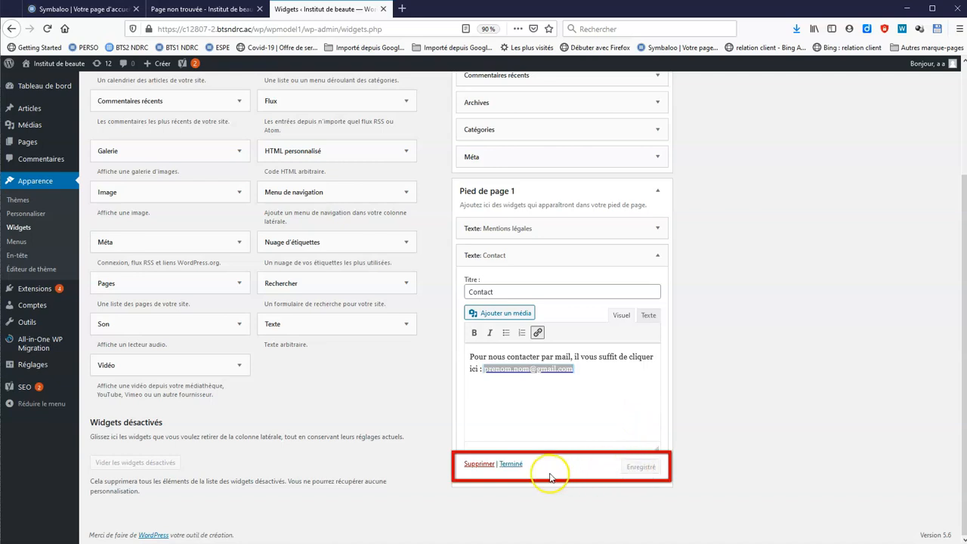
left_click(512, 464)
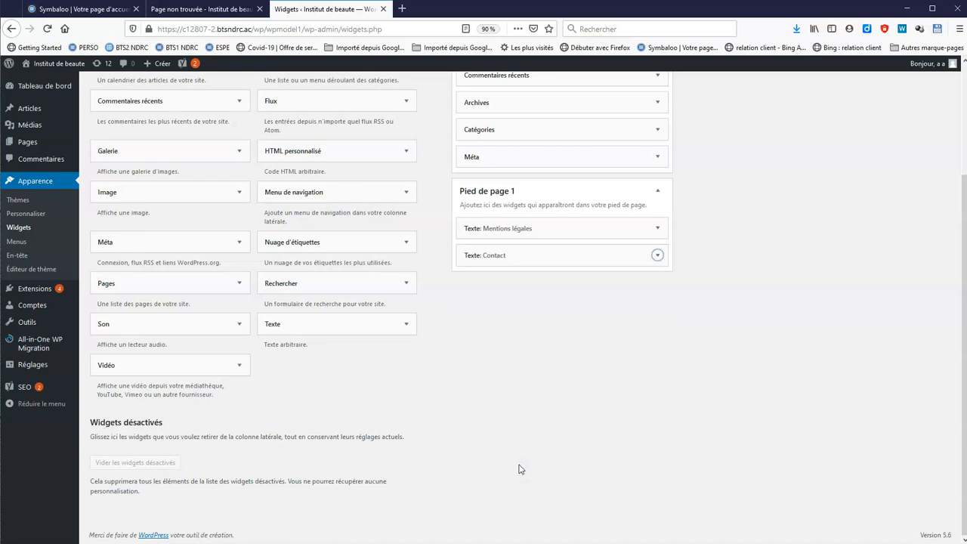
Test the footer e-mail link on the massage post page
left_click(218, 9)
scroll(421, 352, "down", 3)
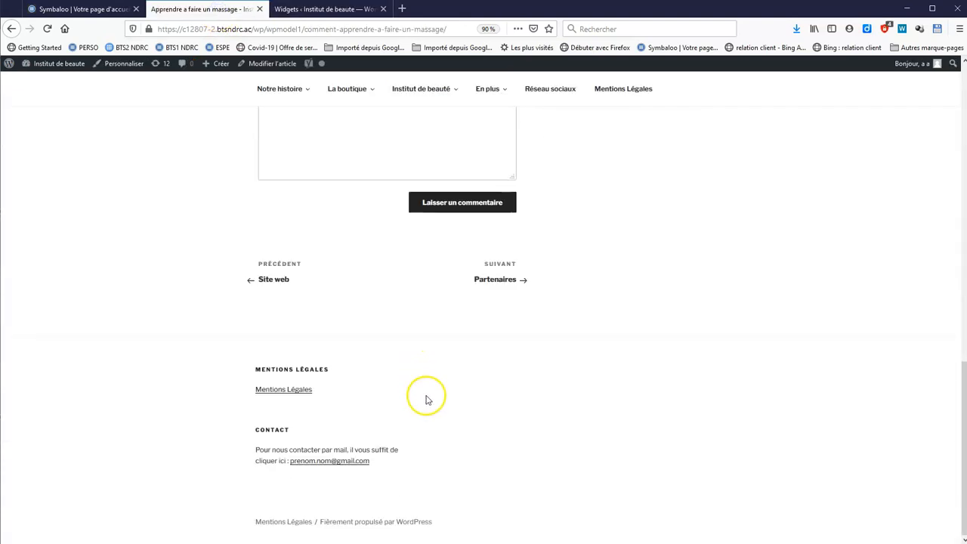
left_click(331, 462)
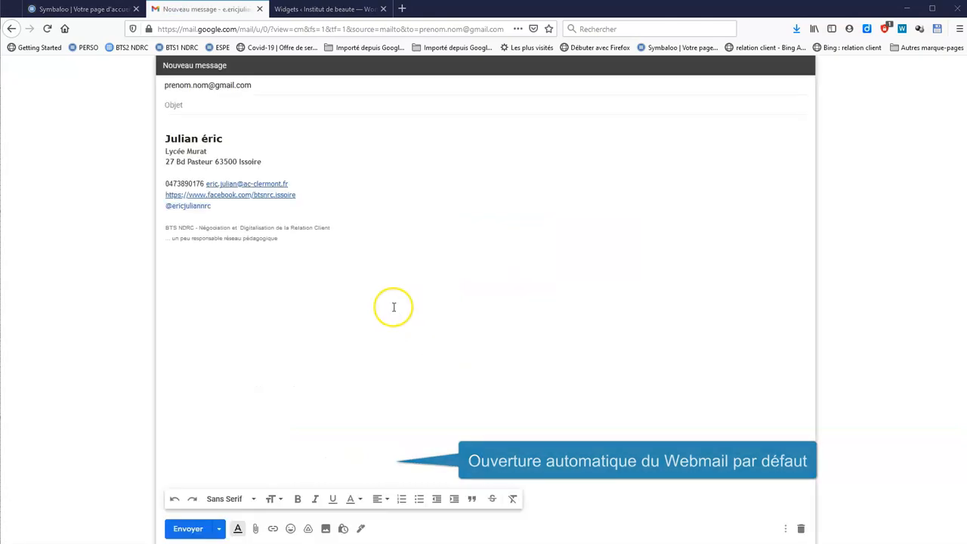
left_click(11, 29)
left_click(325, 9)
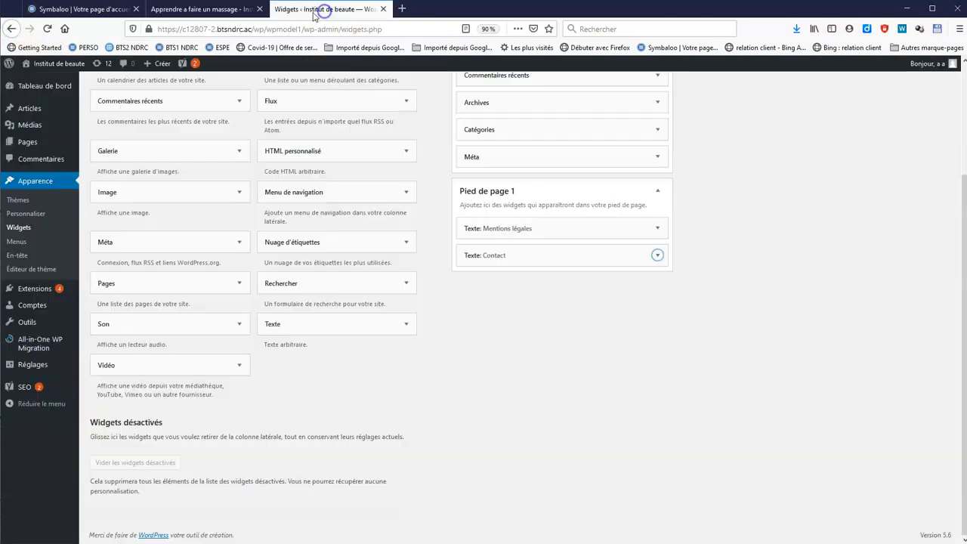
Open the post 'Escalade : mal aux doigts : que faire ?' in the editor
mouse_move(47, 111)
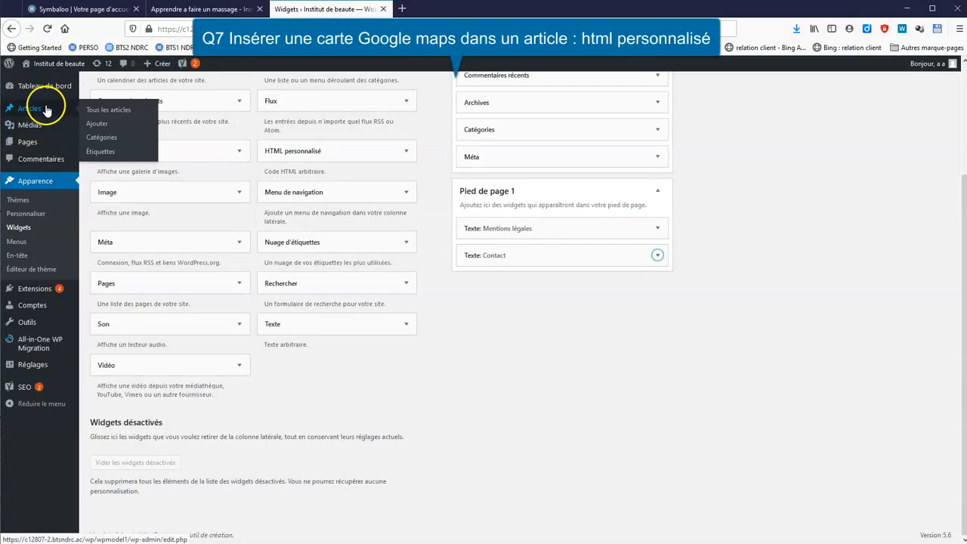
left_click(94, 110)
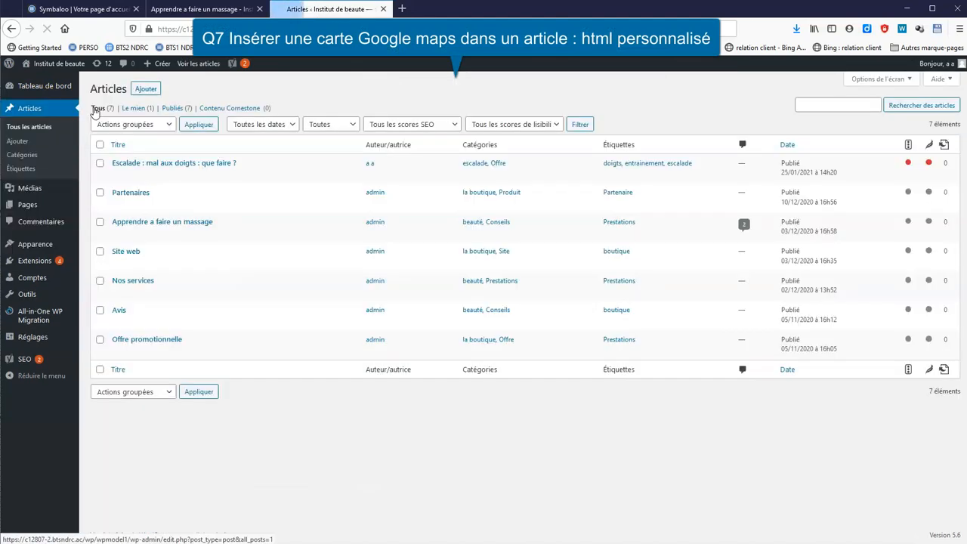
left_click(151, 164)
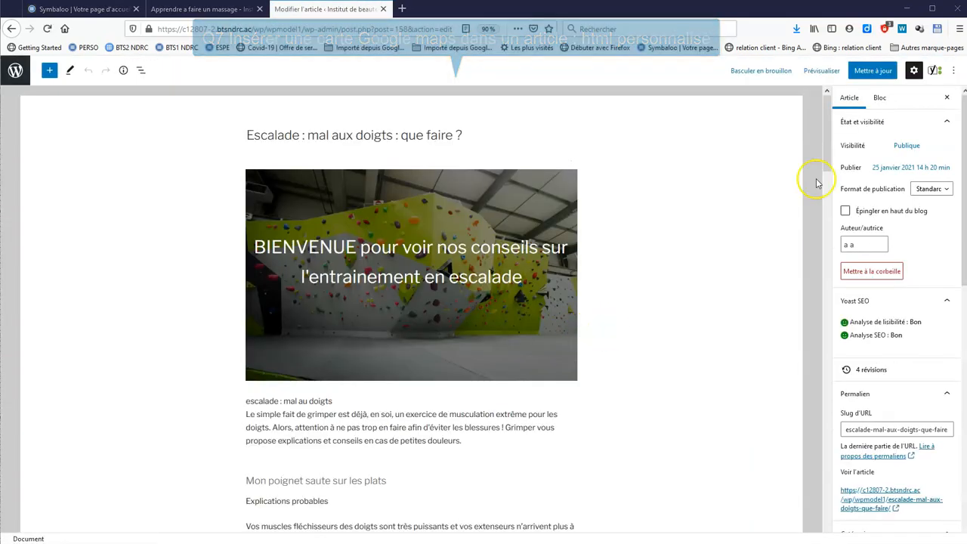
left_click_drag(847, 112, 852, 371)
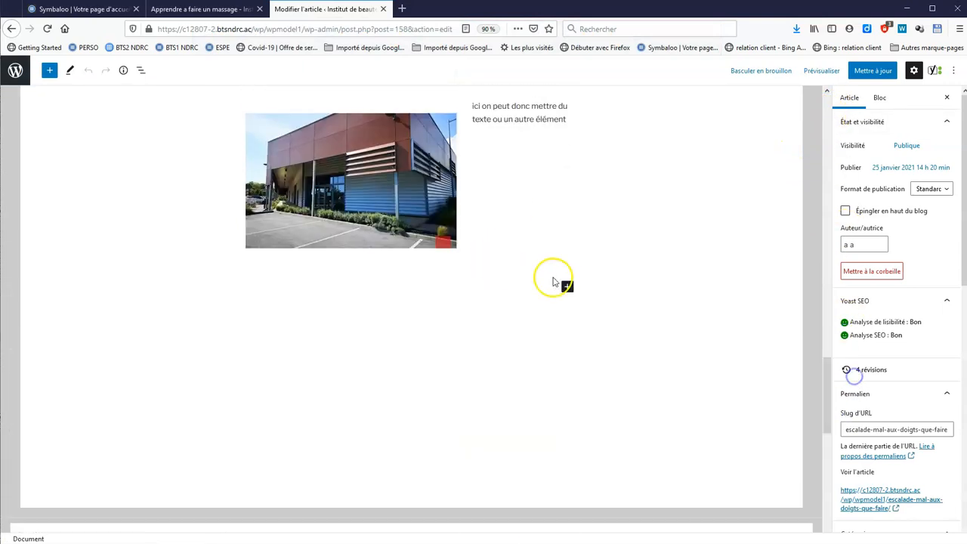
Insert an empty 'HTML personnalisé' block below the row of red buttons
left_click(567, 287)
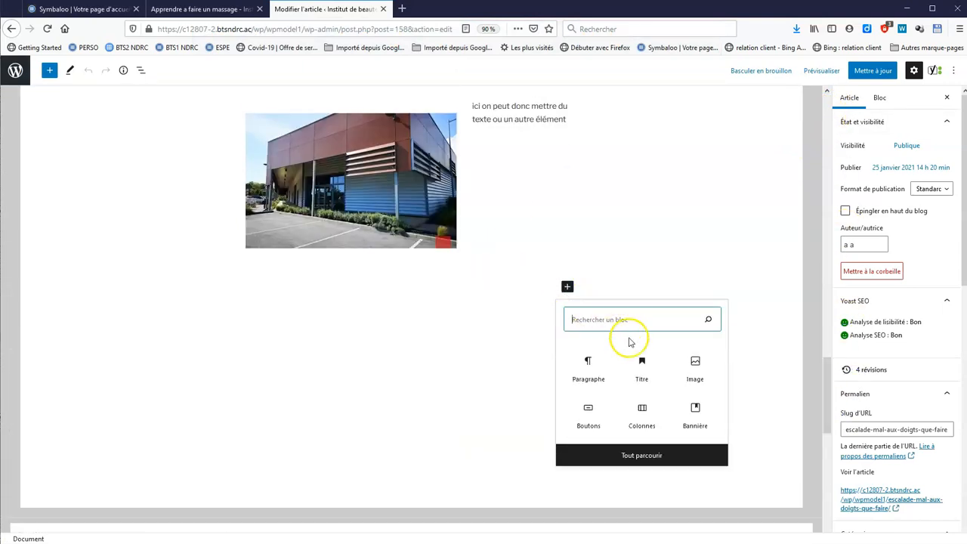
left_click(677, 454)
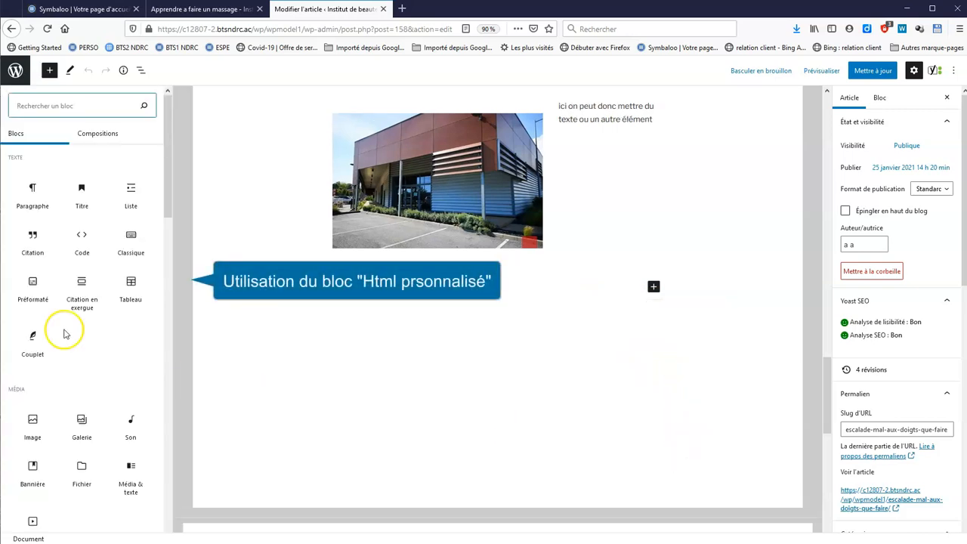
left_click_drag(166, 124, 197, 307)
left_click(80, 203)
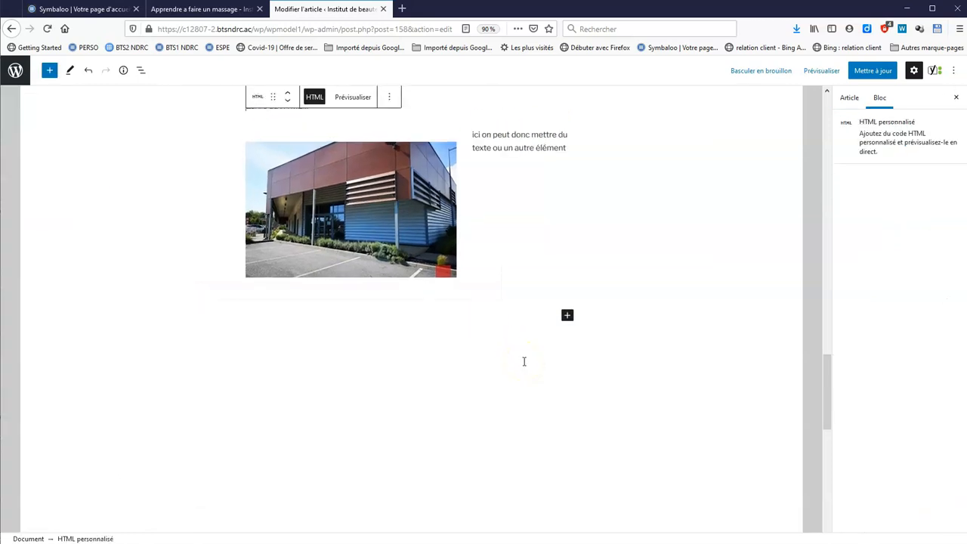
scroll(510, 357, "up", 3)
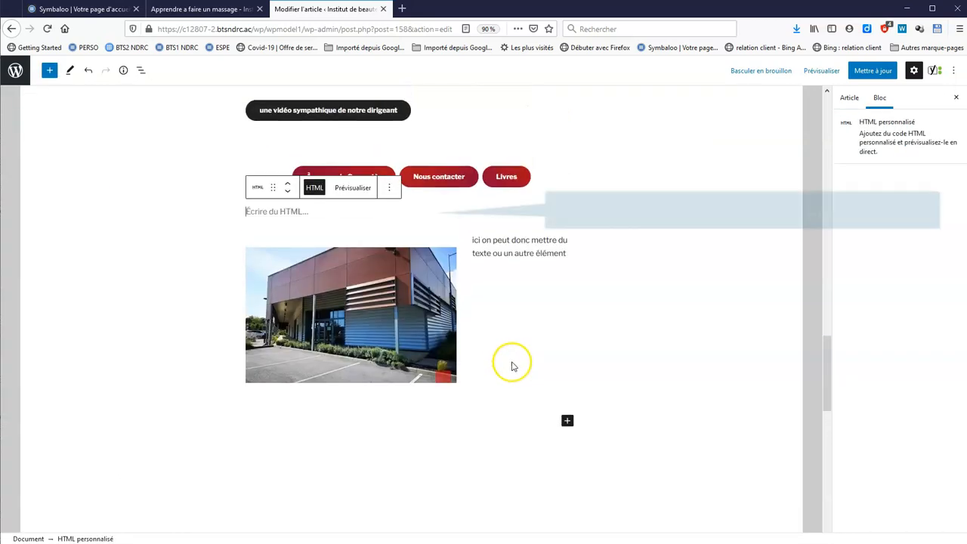
left_click(291, 212)
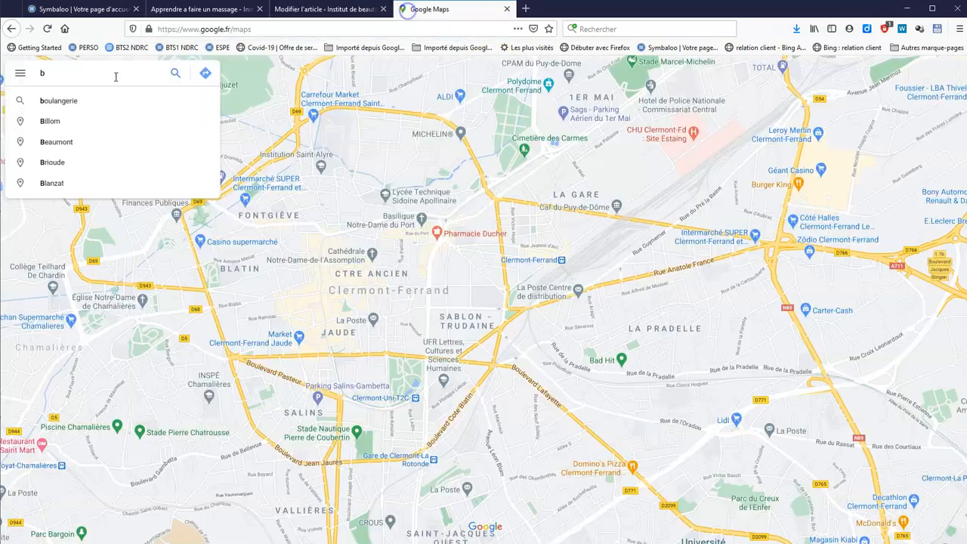
Copy the Google Maps HTML embed code for B'Up, 11 Rue Elisée Reclus, Clermont-Ferrand
type("'u ")
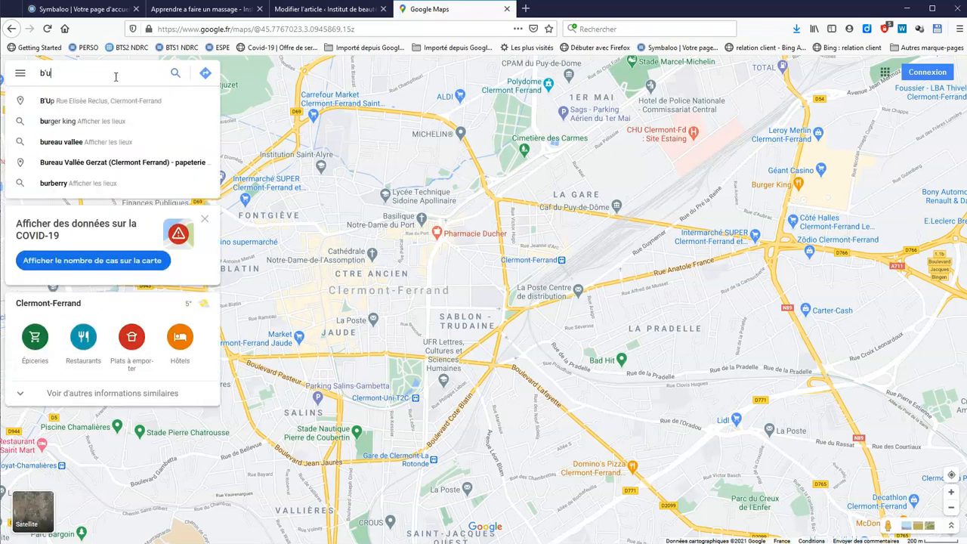
type("p")
left_click(122, 102)
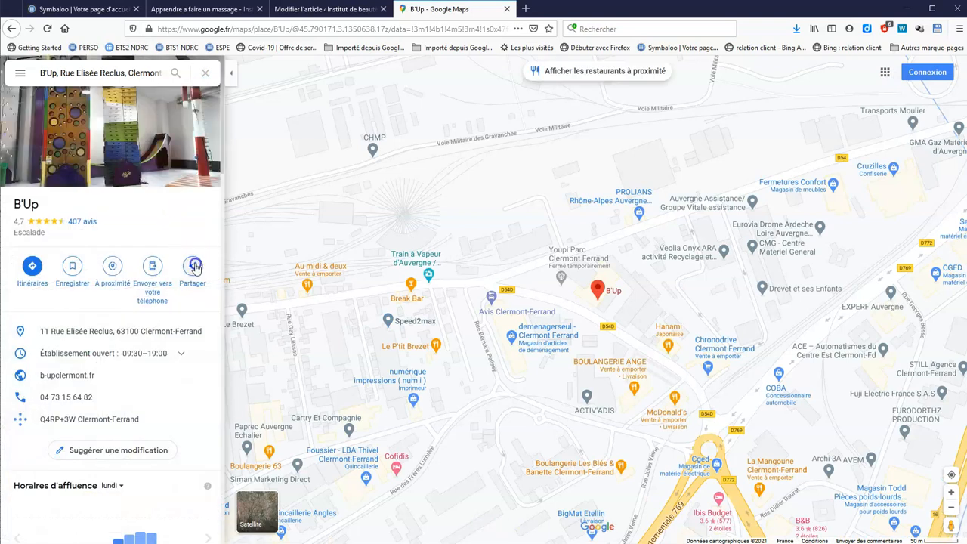
left_click(194, 266)
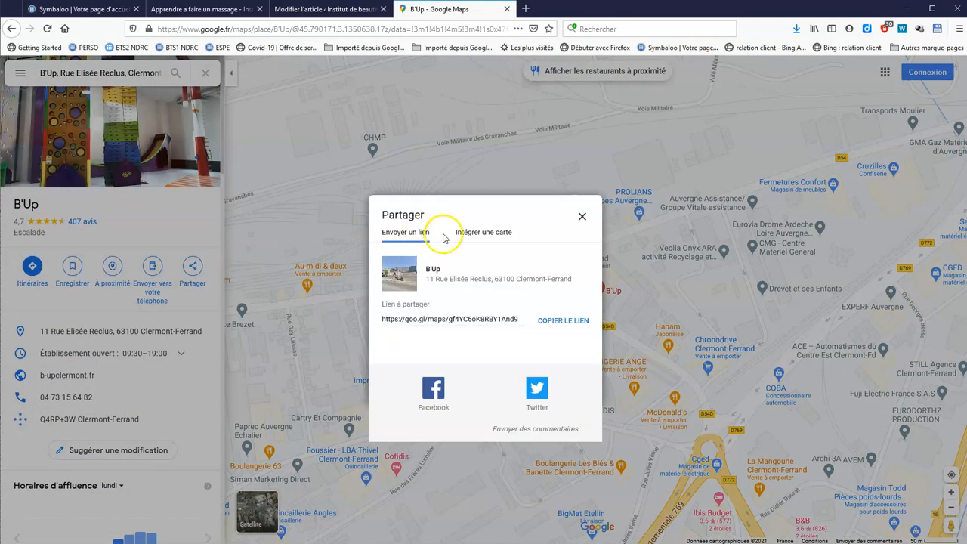
left_click(483, 234)
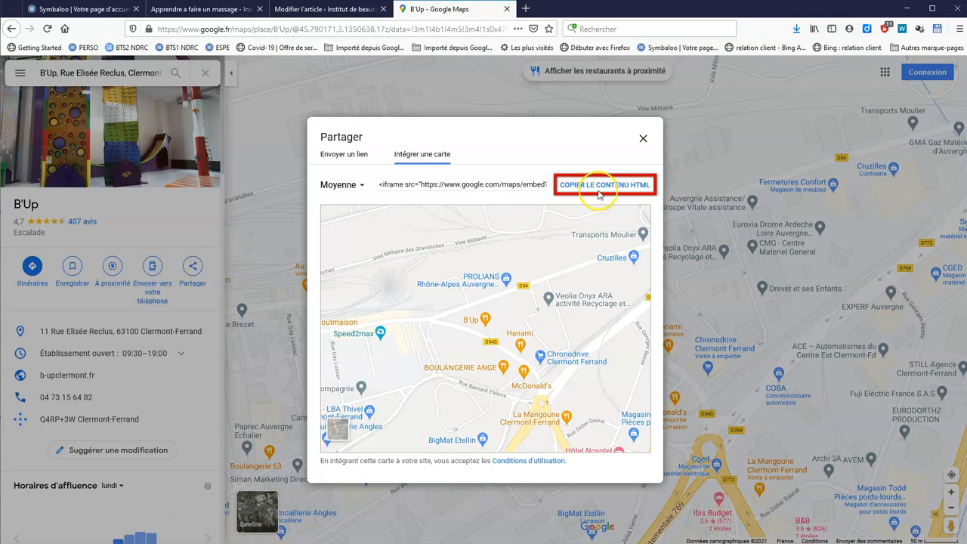
left_click(601, 188)
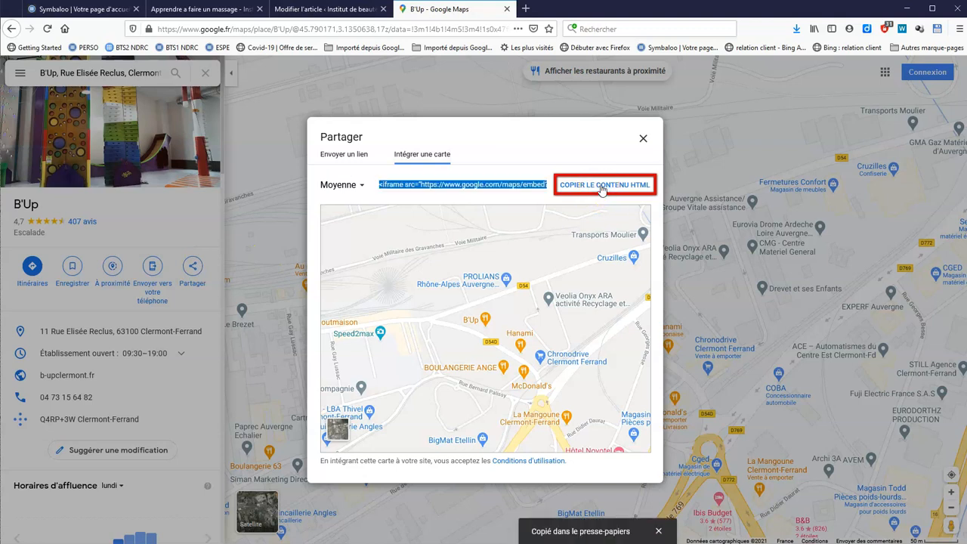
left_click(334, 11)
left_click(296, 211)
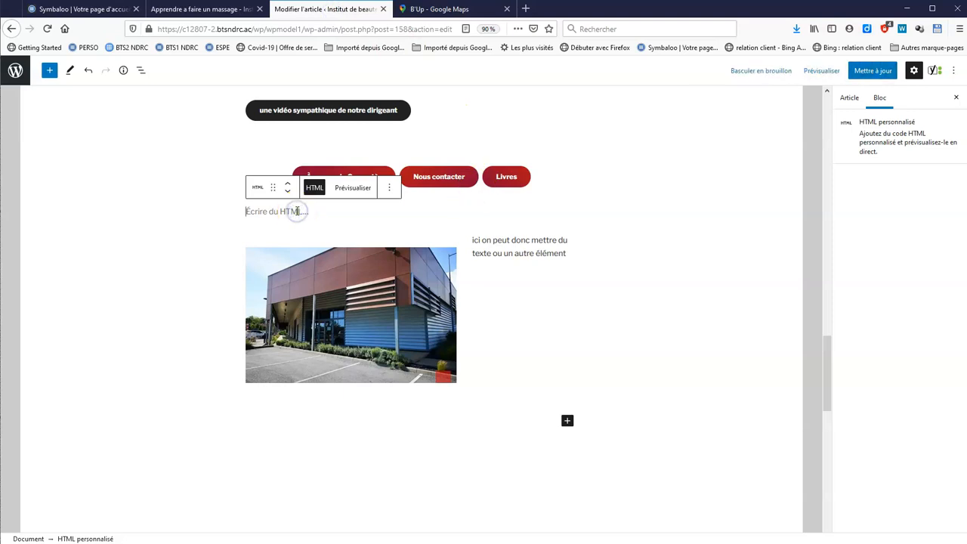
Paste the B'Up map embed code, update the article, and preview it in a new tab
key("ctrl+v")
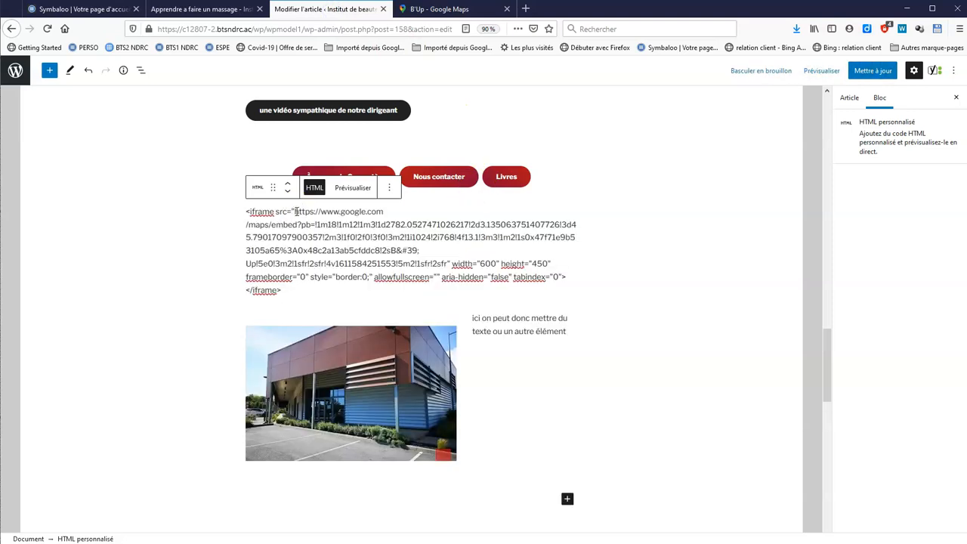
left_click(875, 70)
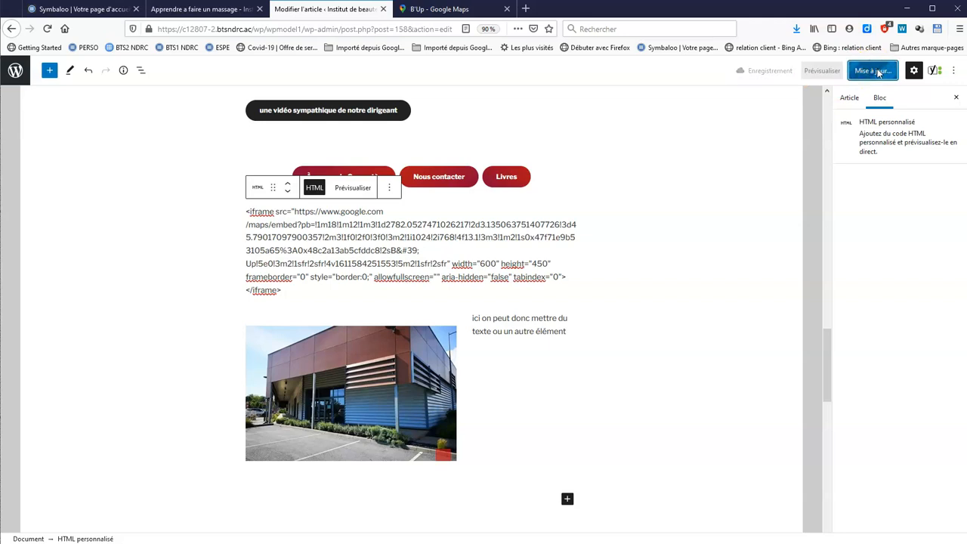
left_click(818, 71)
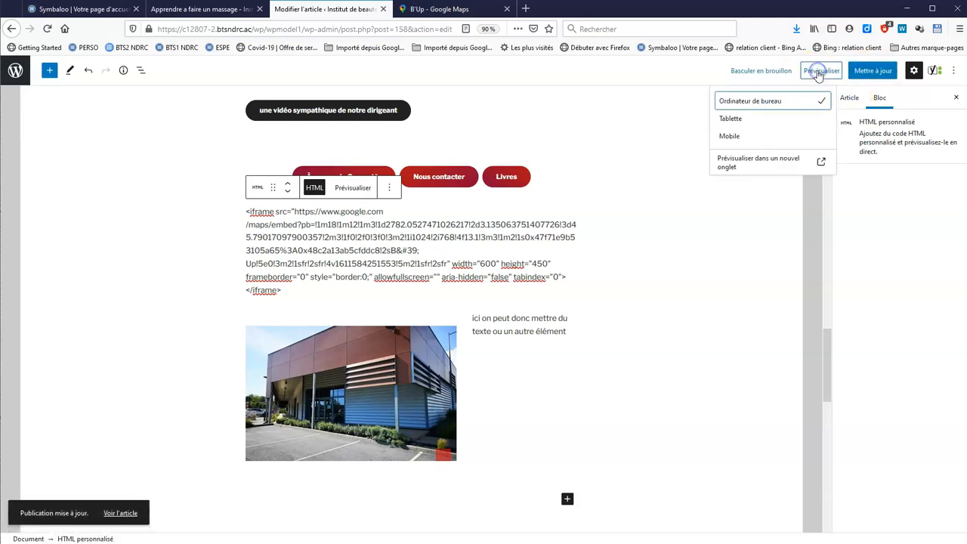
left_click(765, 162)
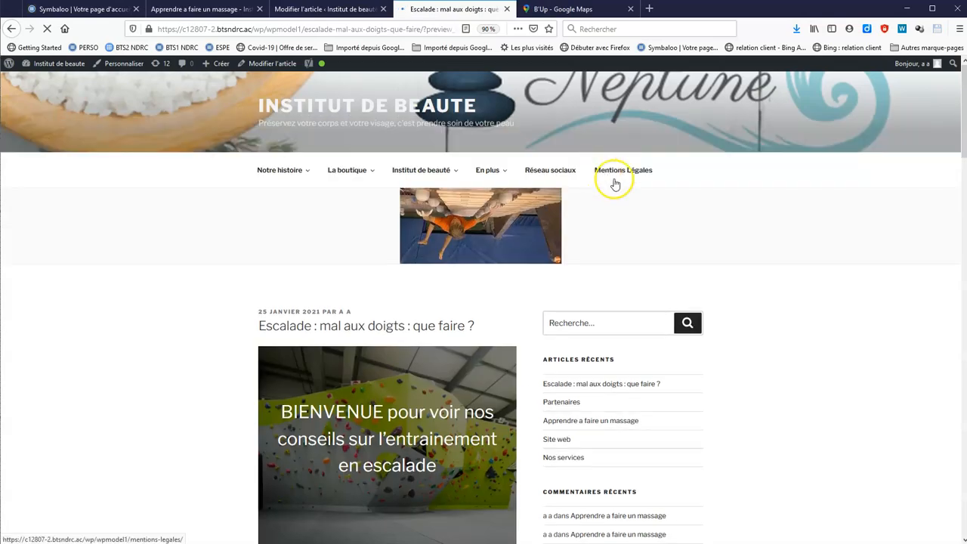
Check the embedded B'Up map in the preview, then return to the article editor
scroll(764, 288, "down", 20)
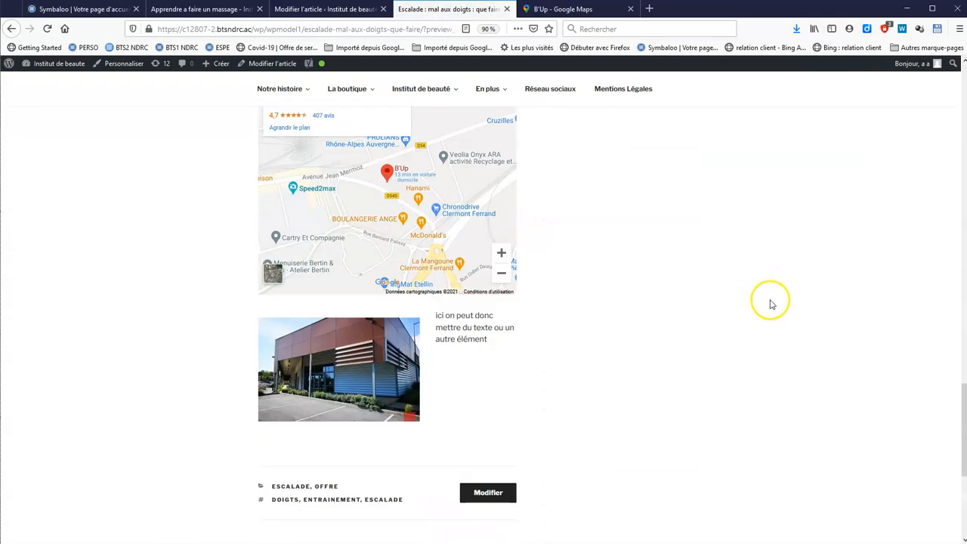
scroll(771, 303, "up", 2)
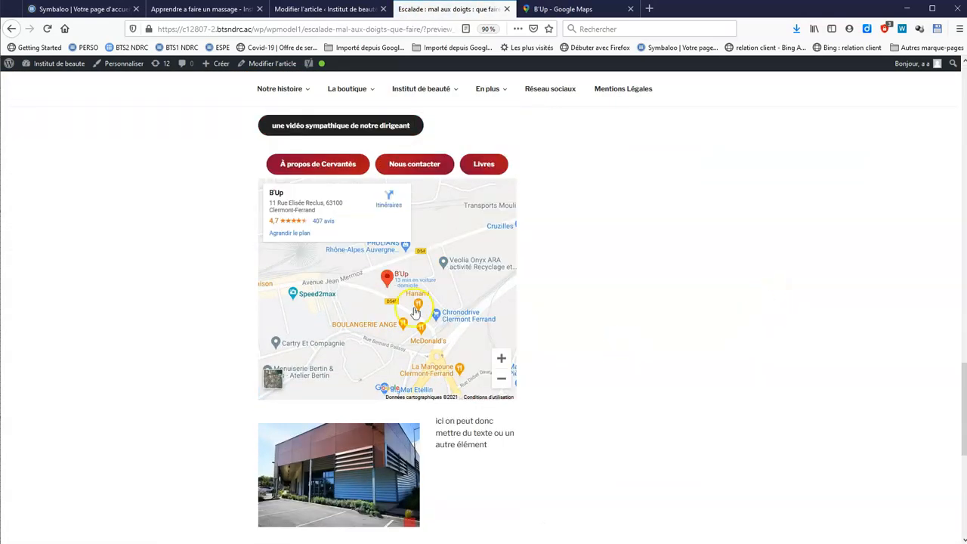
left_click(321, 10)
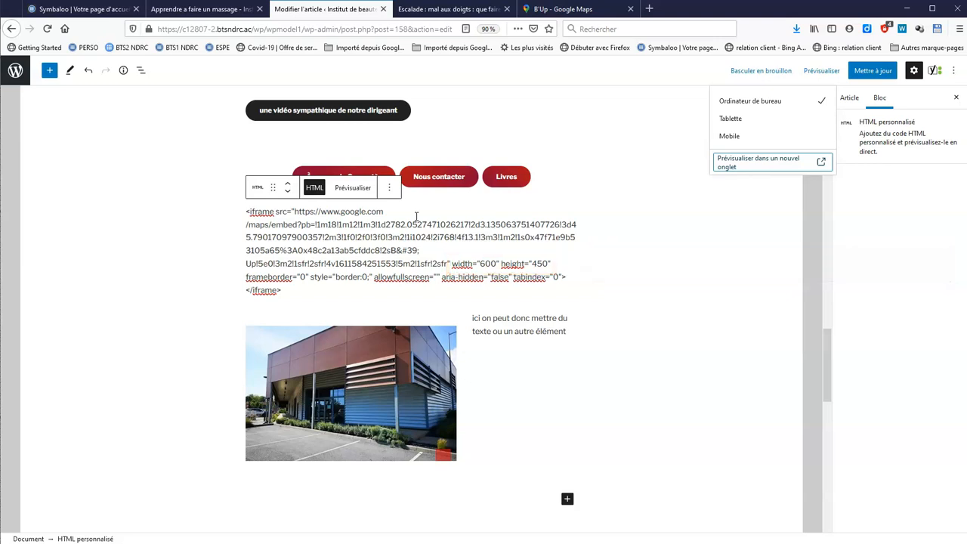
In Réglages > Confidentialité, keep Mentions Légales selected and create a new privacy policy page
left_click(15, 70)
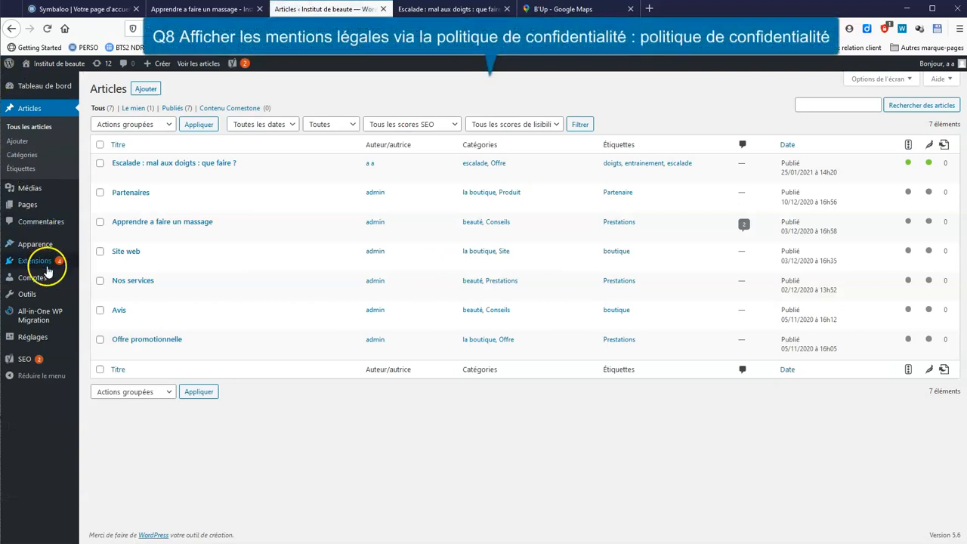
mouse_move(36, 341)
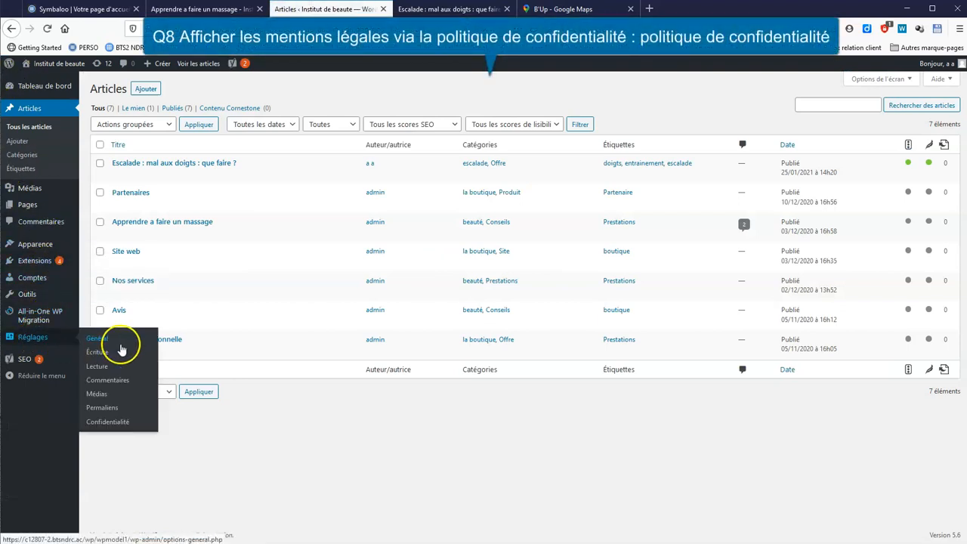
left_click(119, 422)
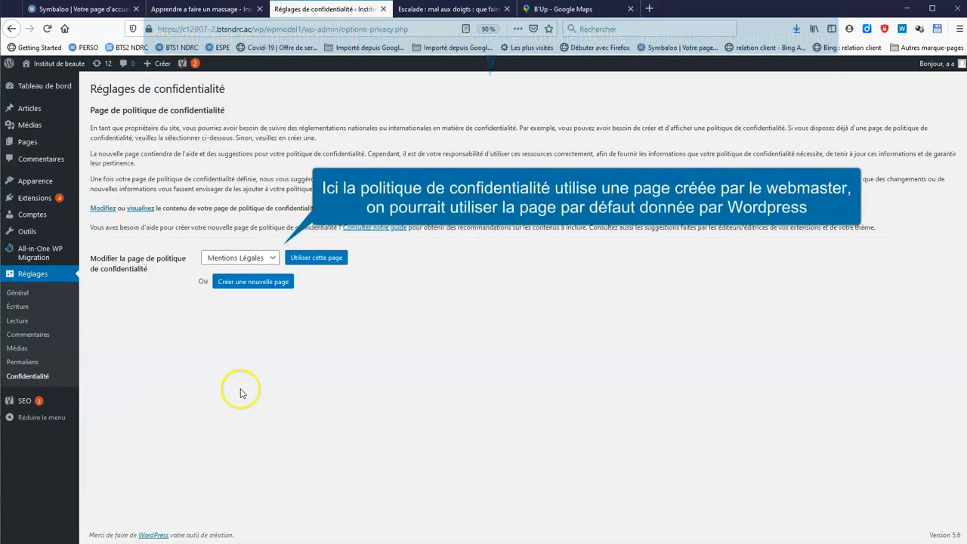
left_click(274, 259)
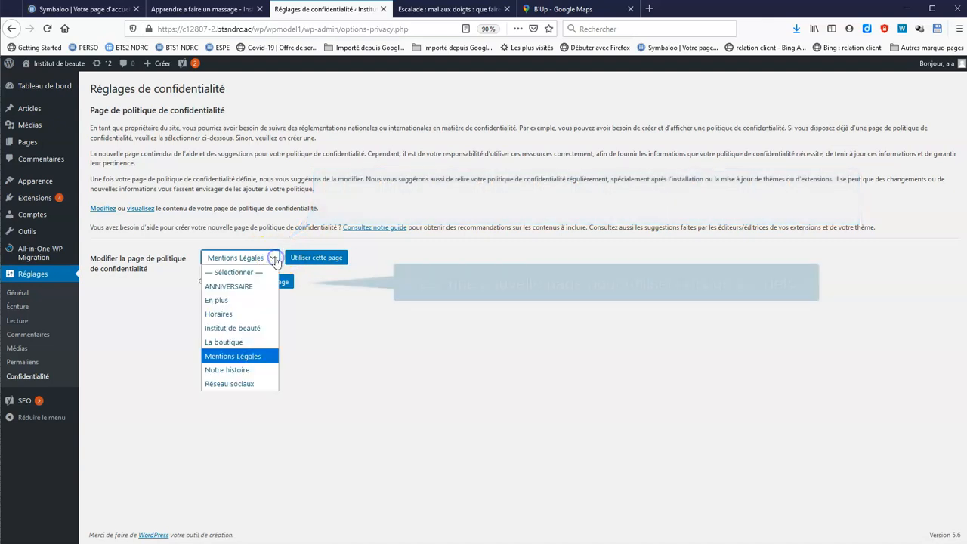
left_click(236, 357)
left_click(246, 283)
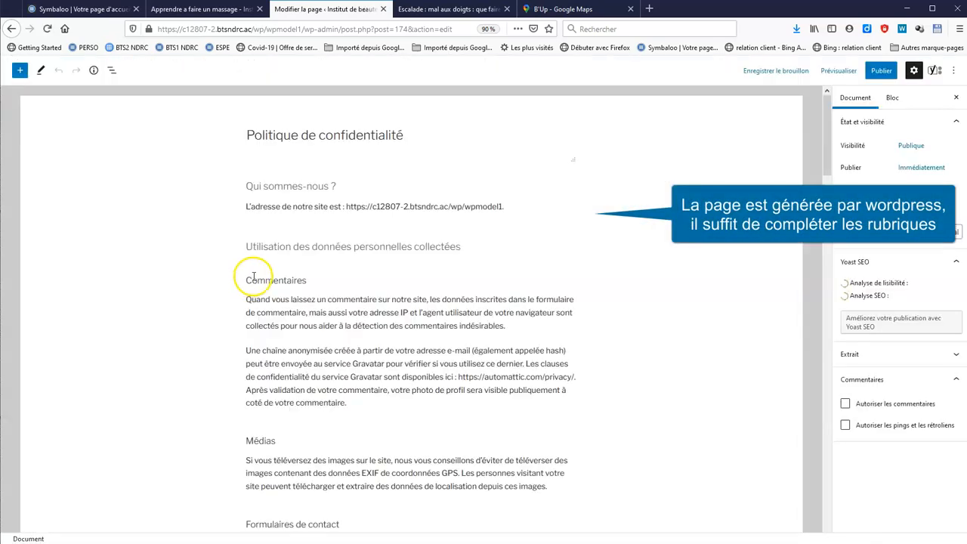
Review the generated Politique de confidentialité page and publish it
scroll(399, 257, "down", 8)
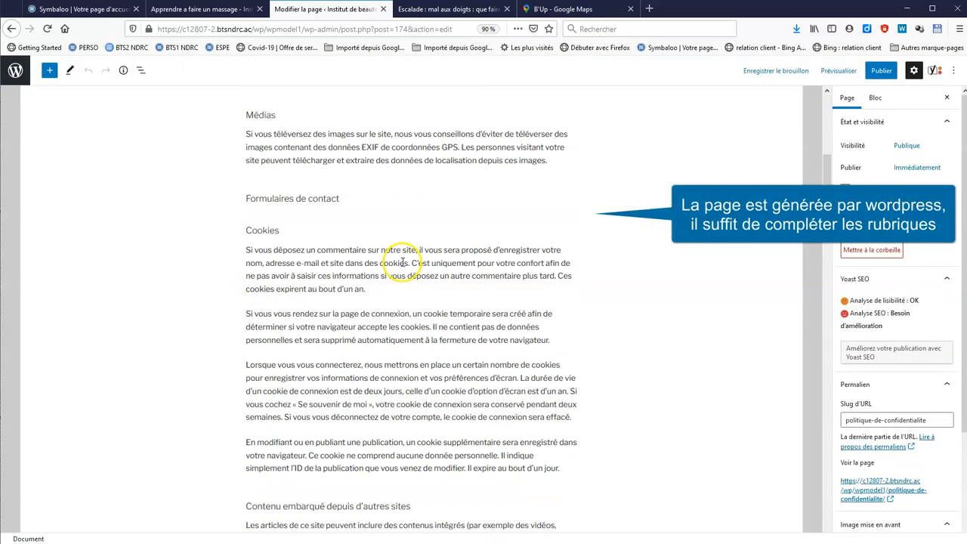
scroll(403, 262, "down", 20)
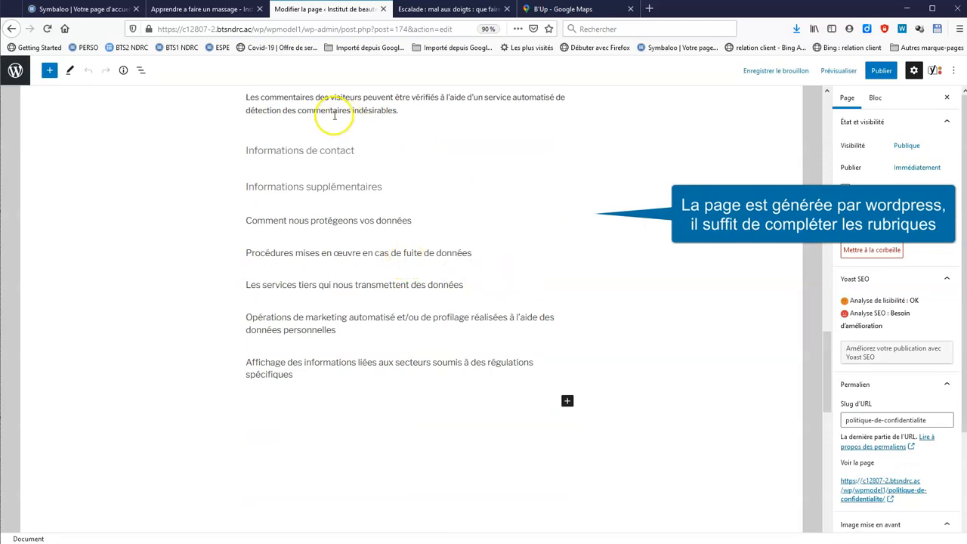
left_click(355, 163)
scroll(680, 389, "up", 20)
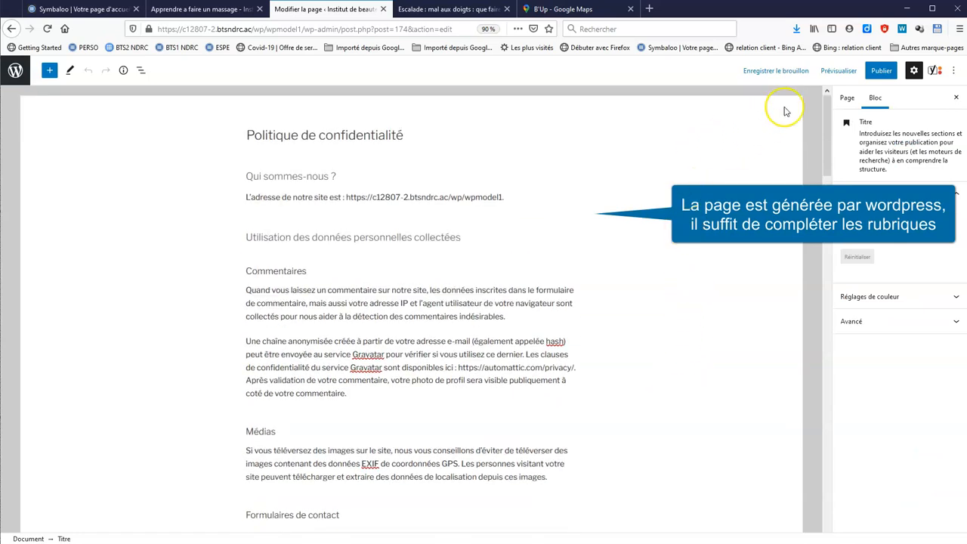
left_click(881, 70)
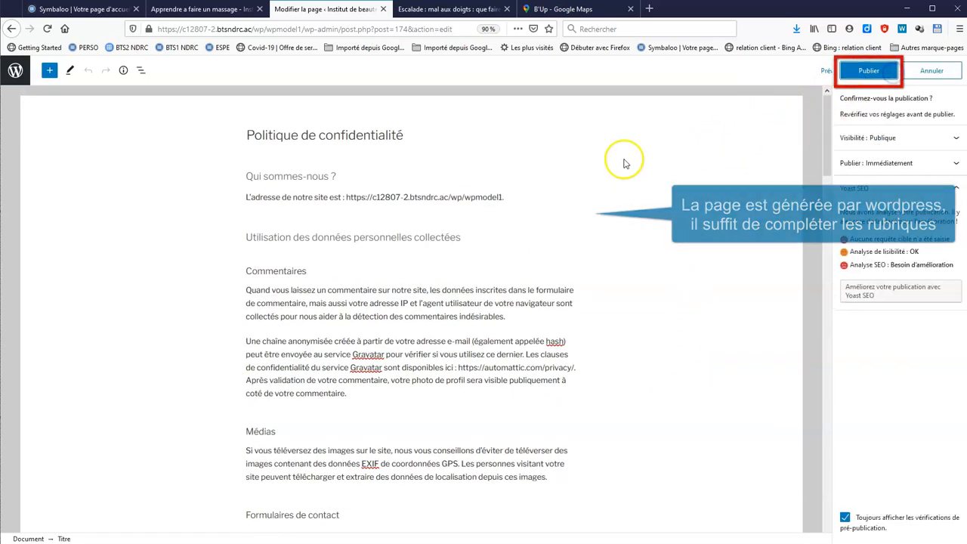
left_click(865, 72)
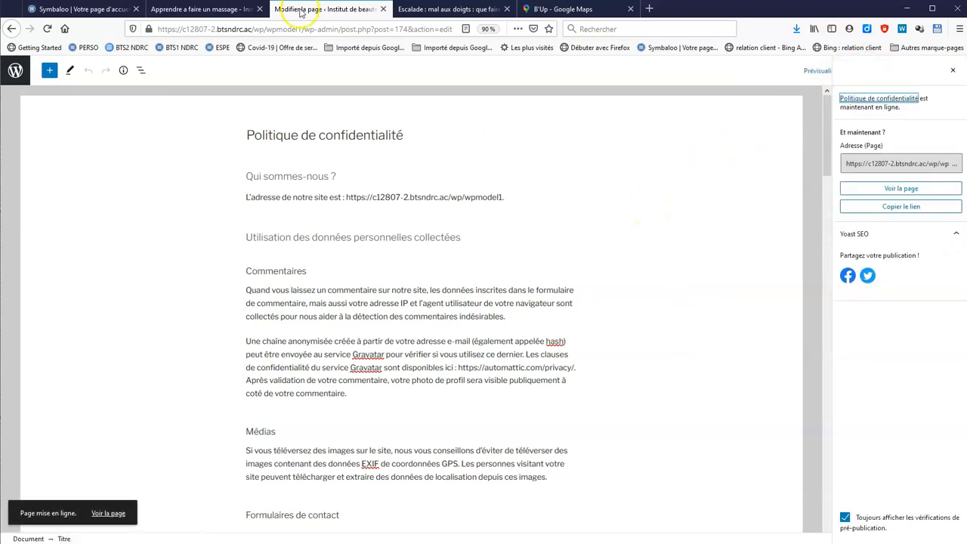
left_click(204, 9)
Open the footer's Mentions Légales PDF on the live site, then go back
scroll(674, 247, "down", 1)
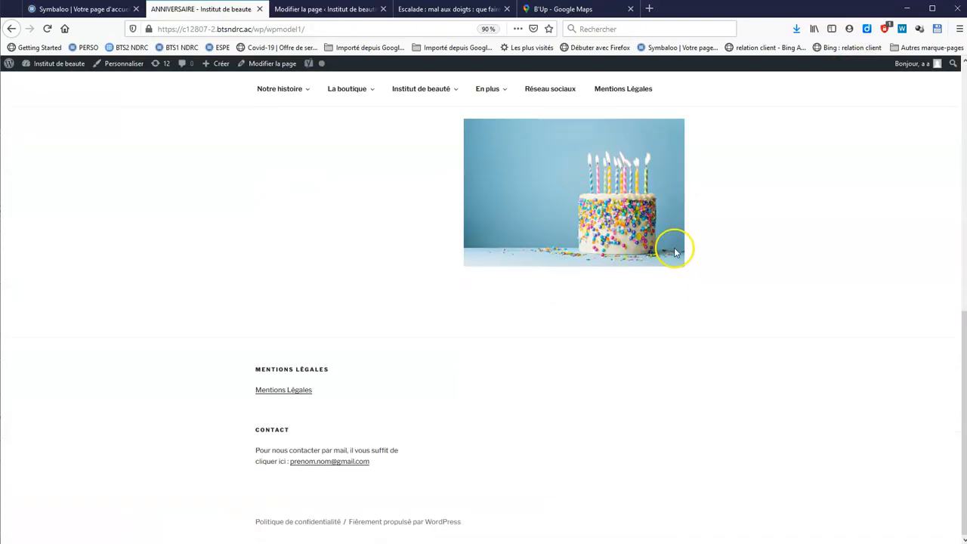
left_click(300, 392)
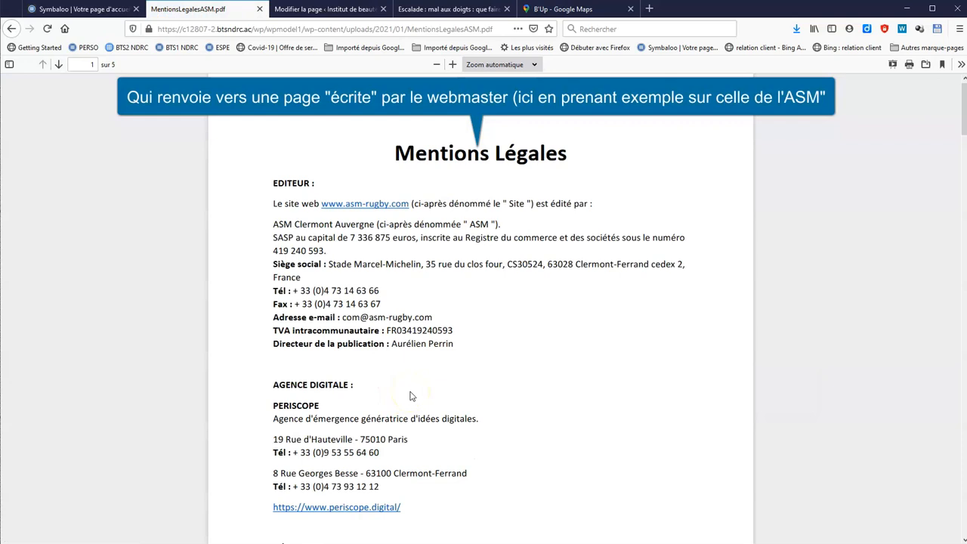
scroll(515, 362, "down", 5)
scroll(518, 370, "up", 3)
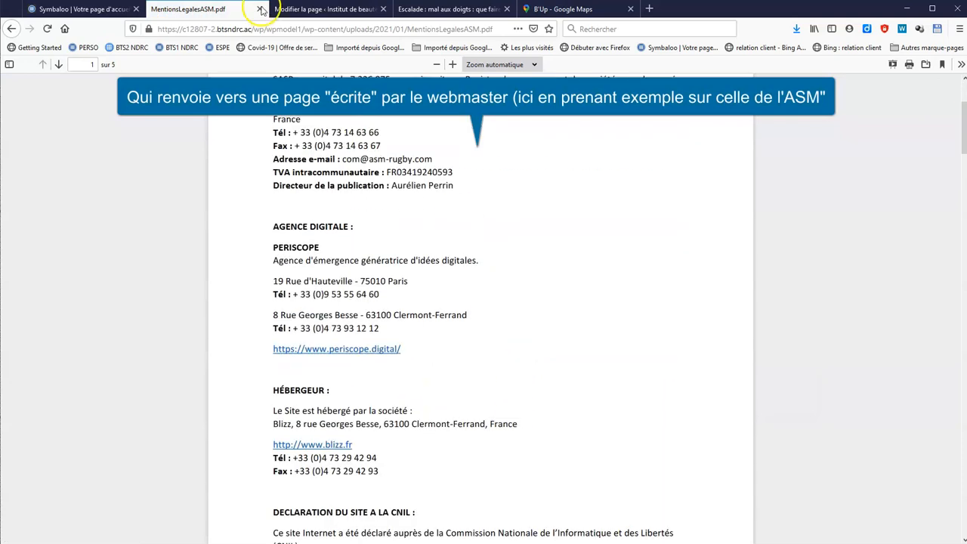
left_click(12, 28)
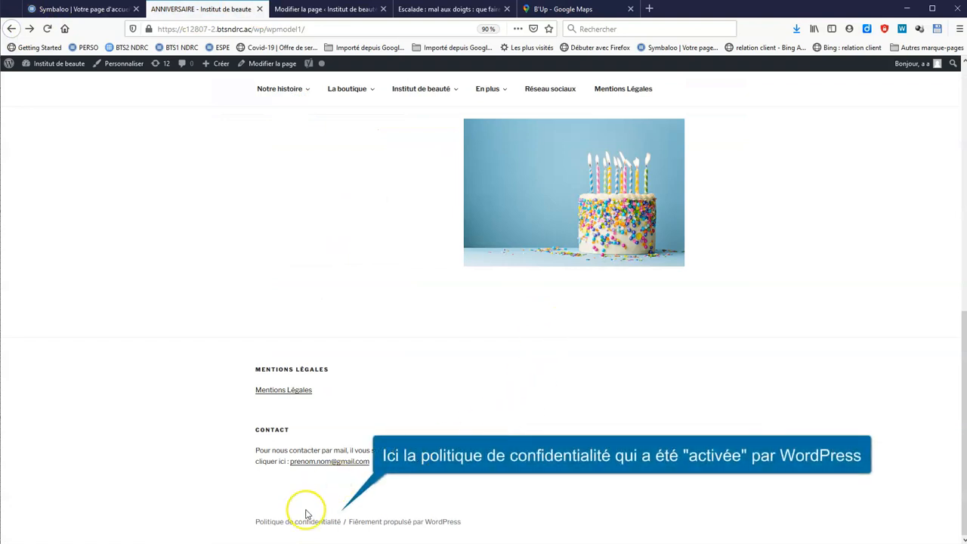
View the Politique de confidentialité page from the footer, then the Mentions Légales menu page
left_click(294, 529)
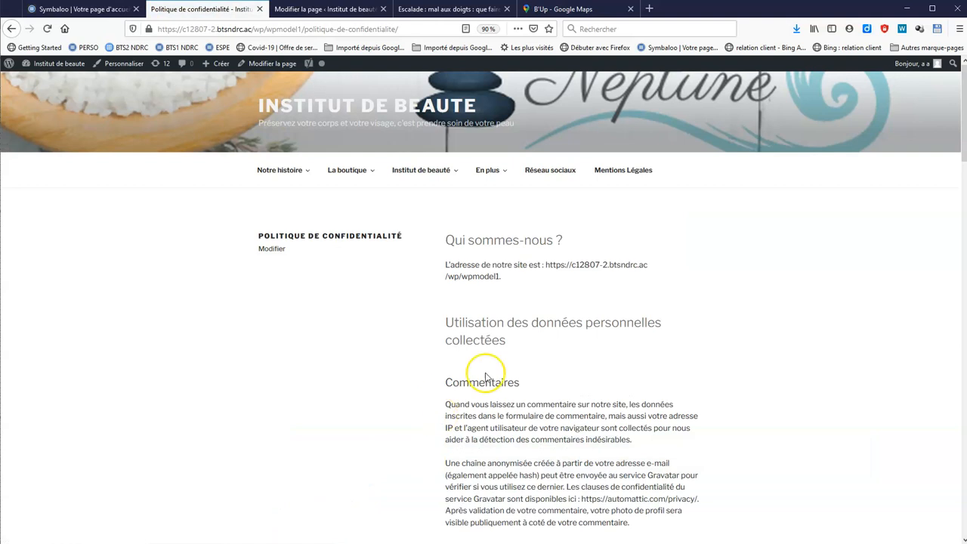
scroll(749, 311, "down", 10)
scroll(750, 316, "up", 8)
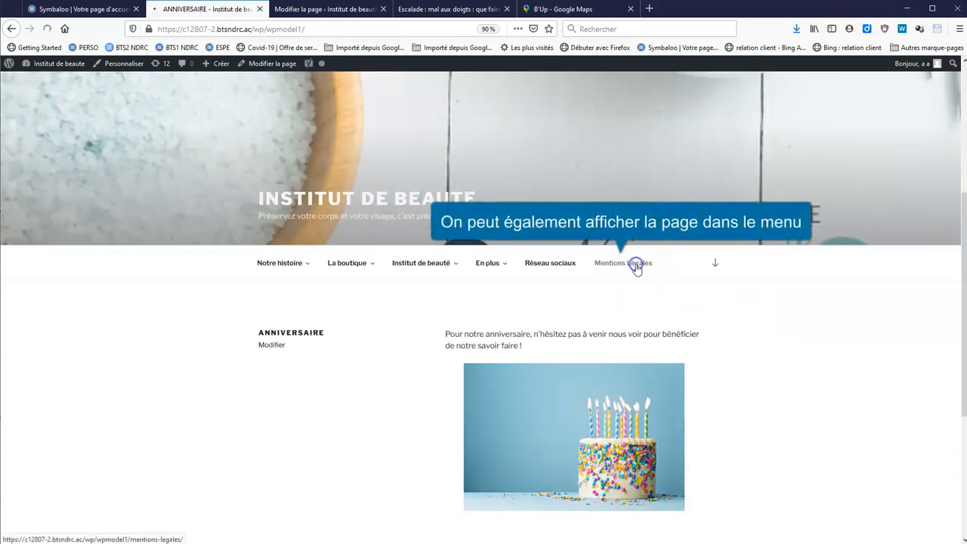
left_click(637, 265)
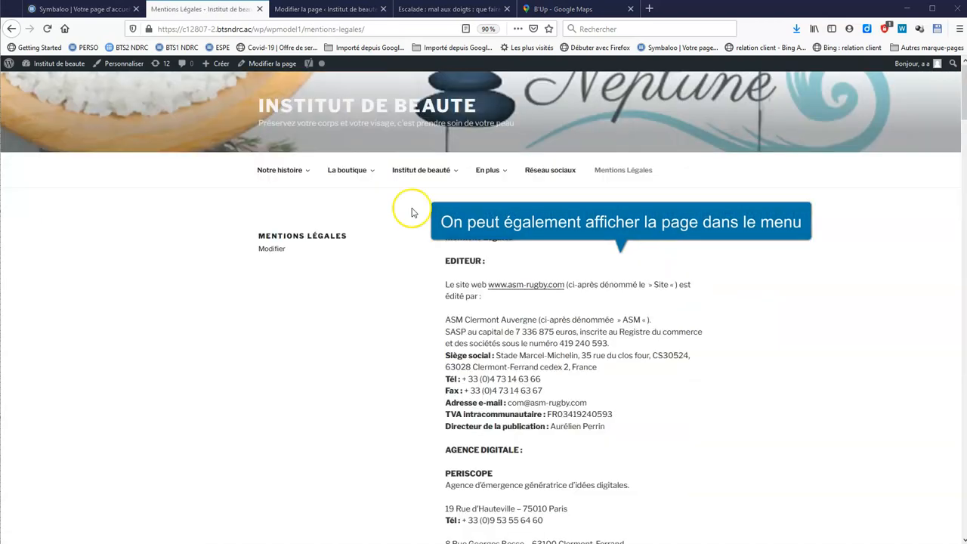
left_click(342, 9)
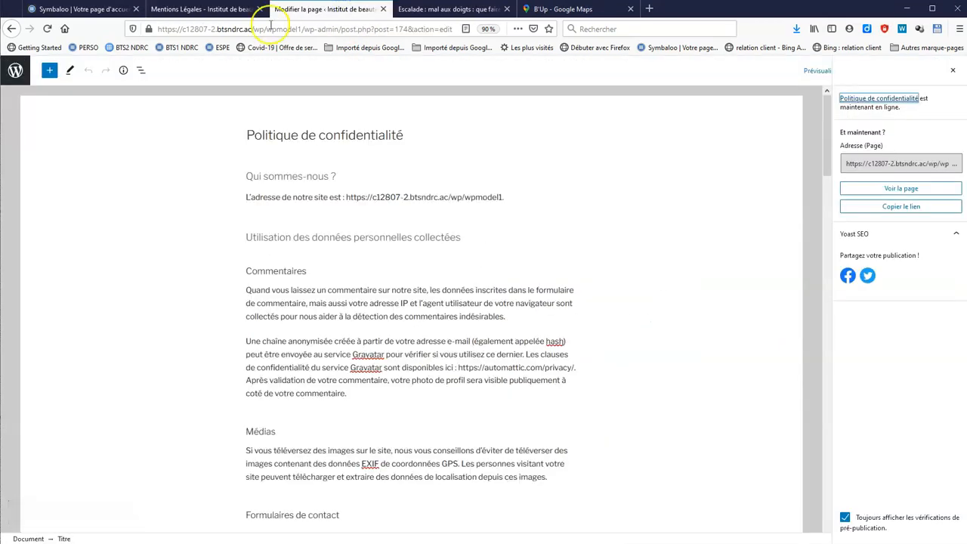
Open Apparence > Menus and scroll through the existing Beauté menu structure
left_click(17, 71)
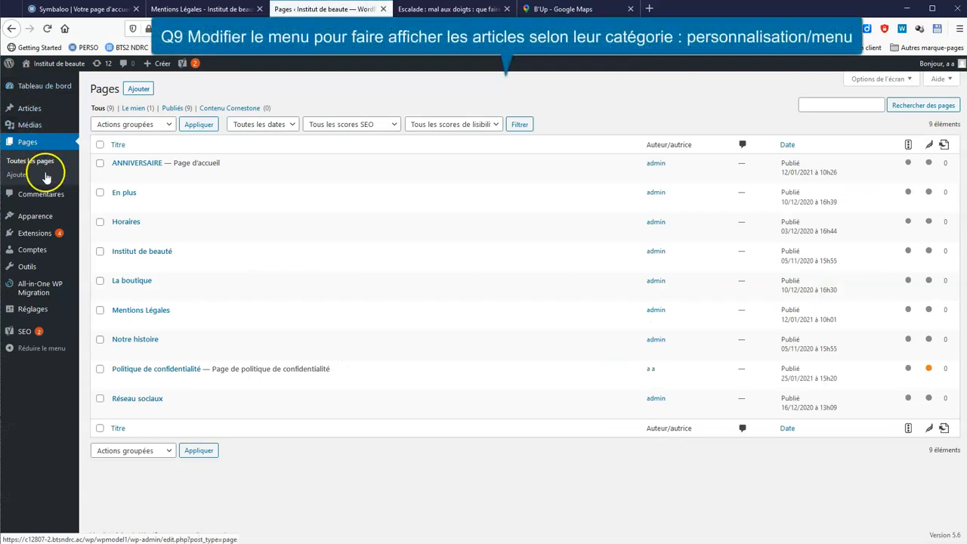
mouse_move(49, 217)
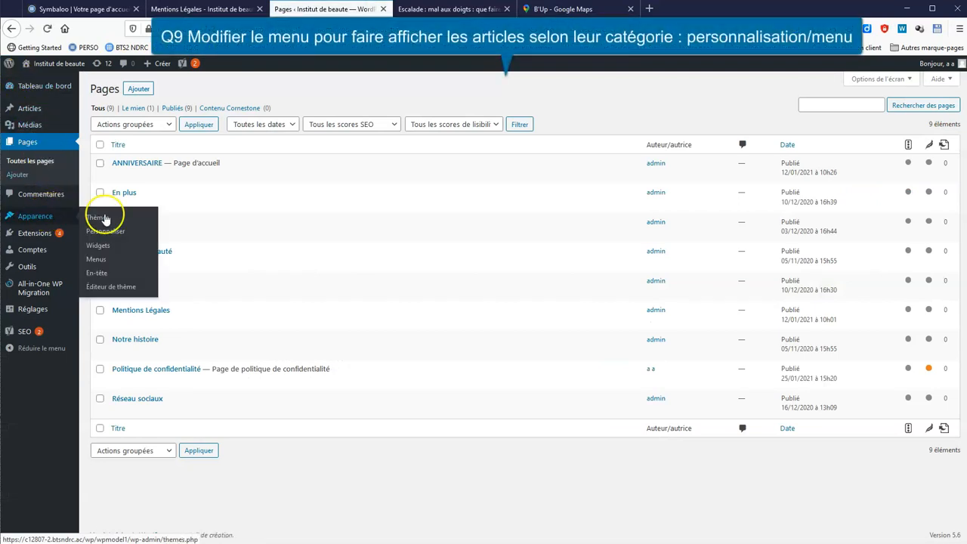
left_click(99, 266)
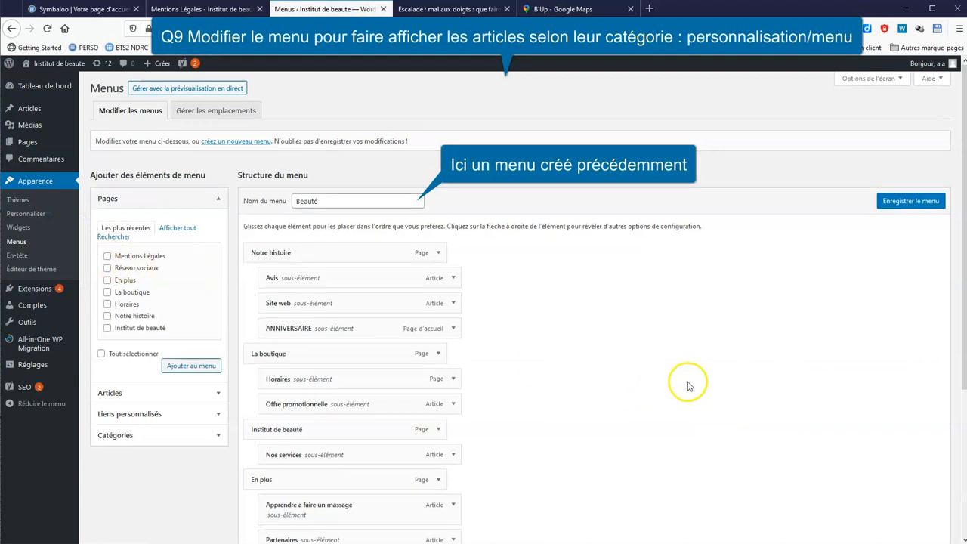
scroll(642, 374, "down", 3)
scroll(555, 317, "down", 3)
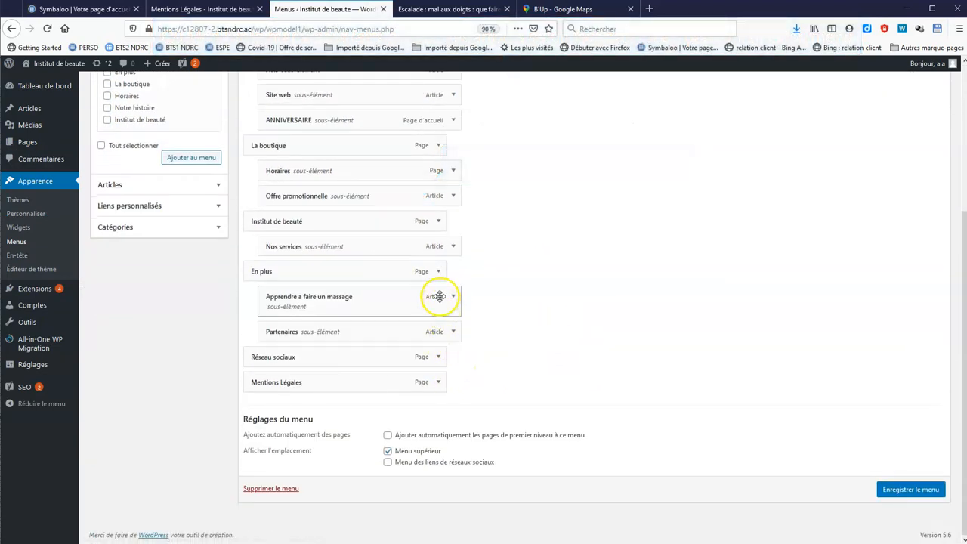
scroll(583, 321, "up", 1)
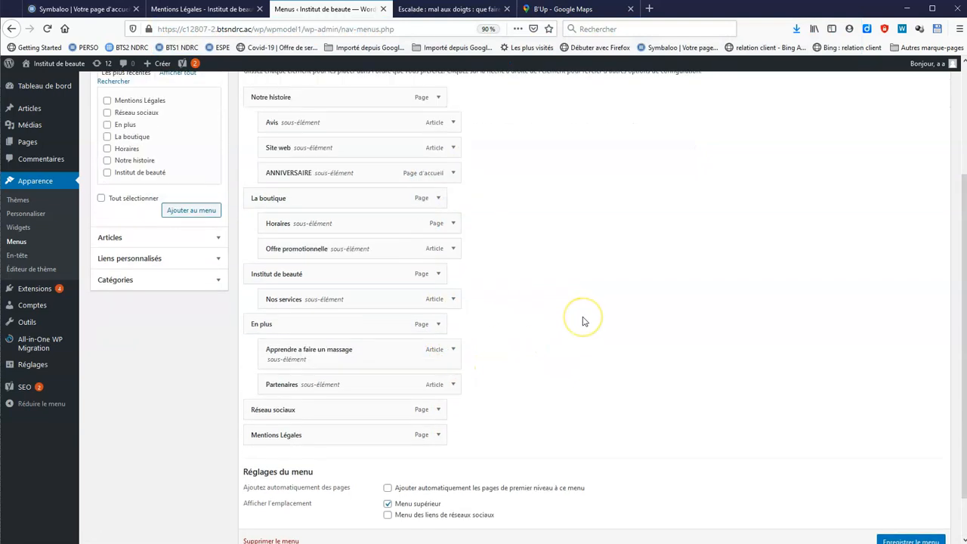
scroll(582, 321, "up", 3)
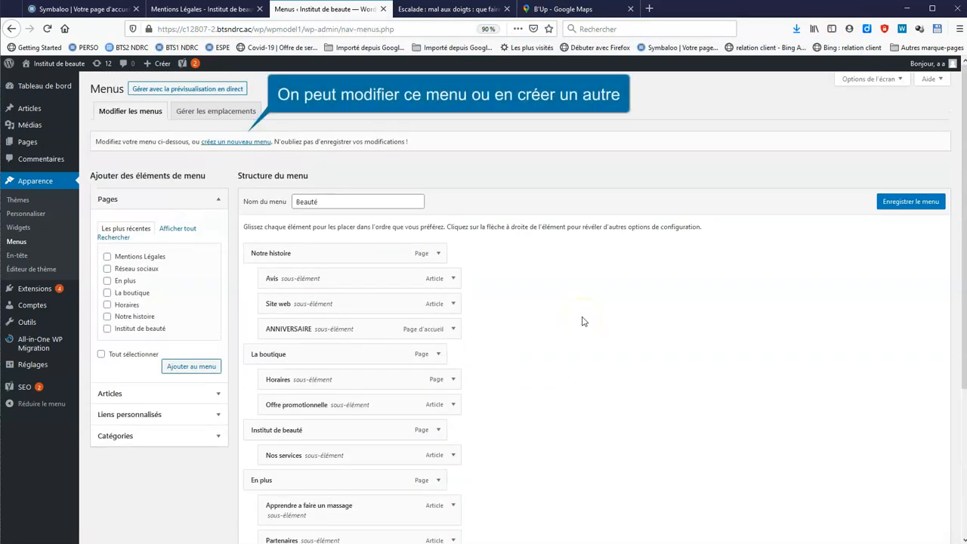
Create a new menu named 'correction'
left_click(249, 144)
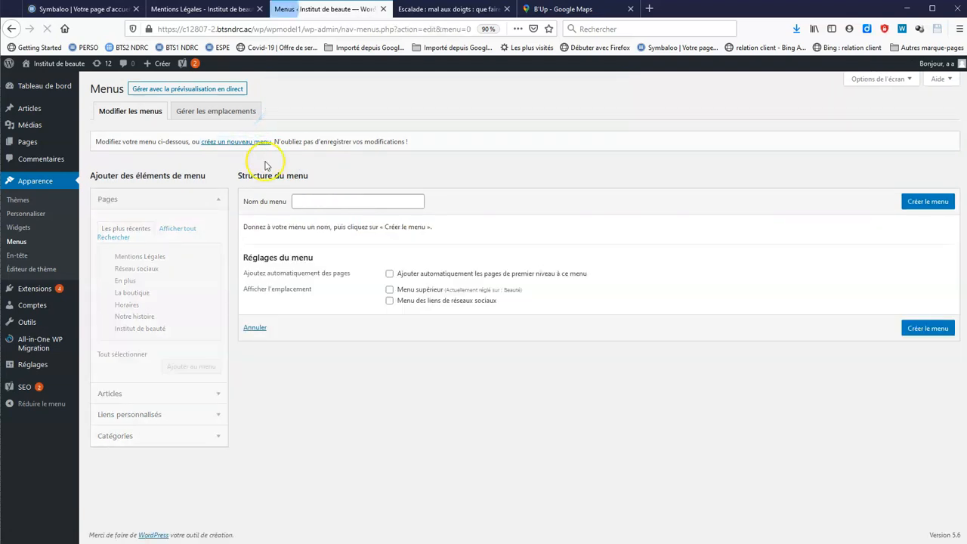
left_click(320, 204)
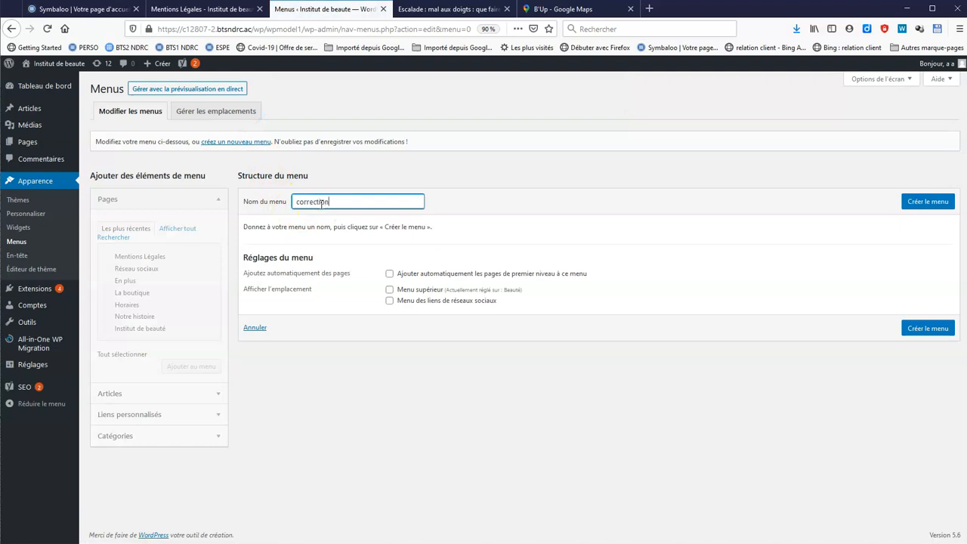
left_click(928, 207)
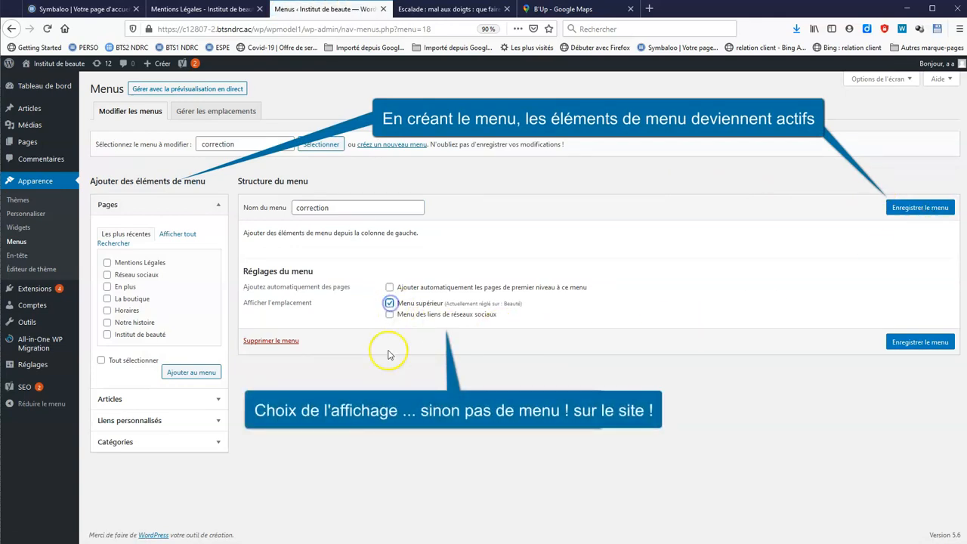
Add seven site pages to the menu, including Notre histoire, Institut de beauté and En plus
left_click(176, 233)
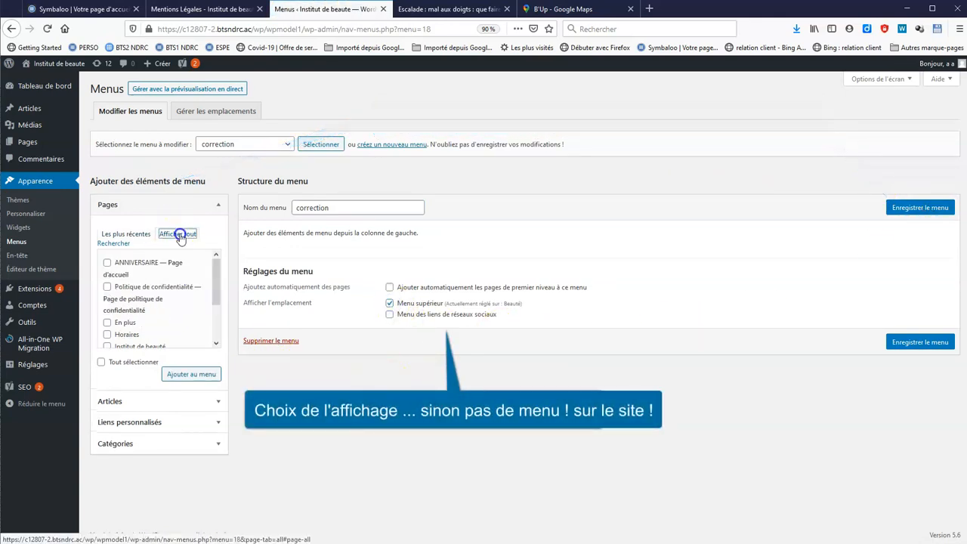
left_click_drag(214, 273, 226, 322)
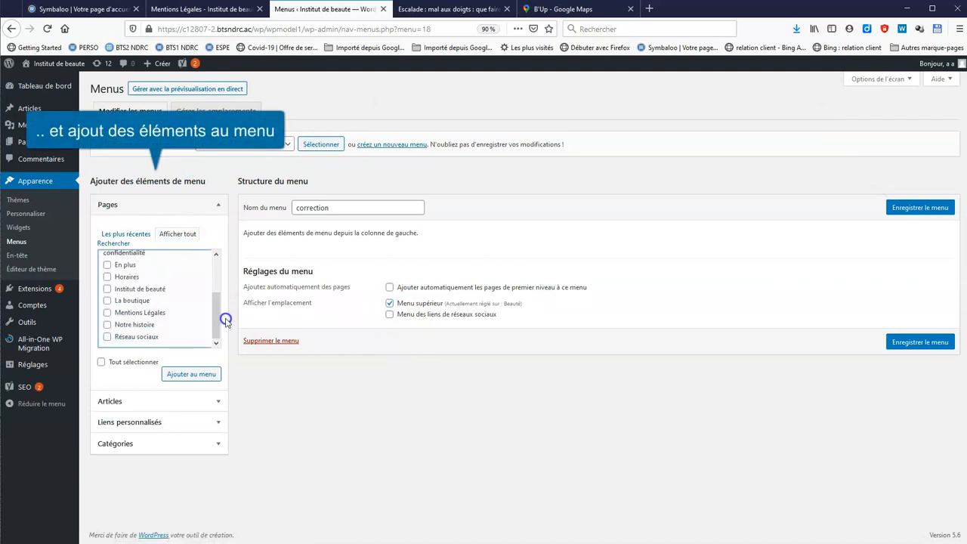
left_click(107, 326)
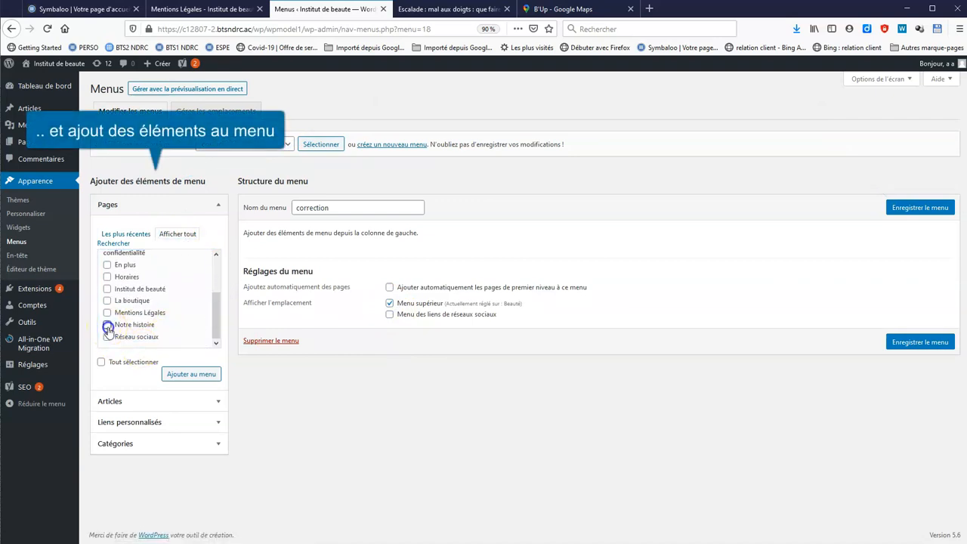
left_click(107, 289)
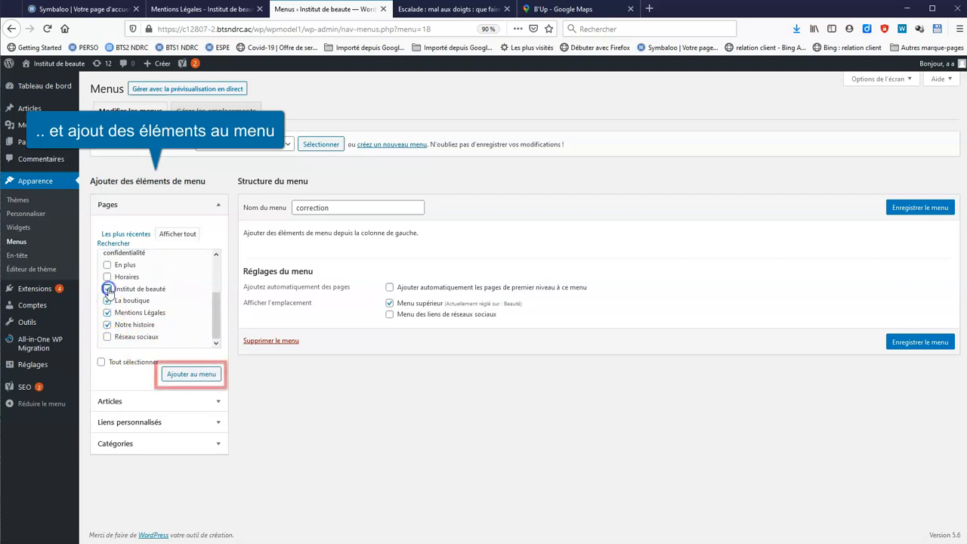
left_click(107, 265)
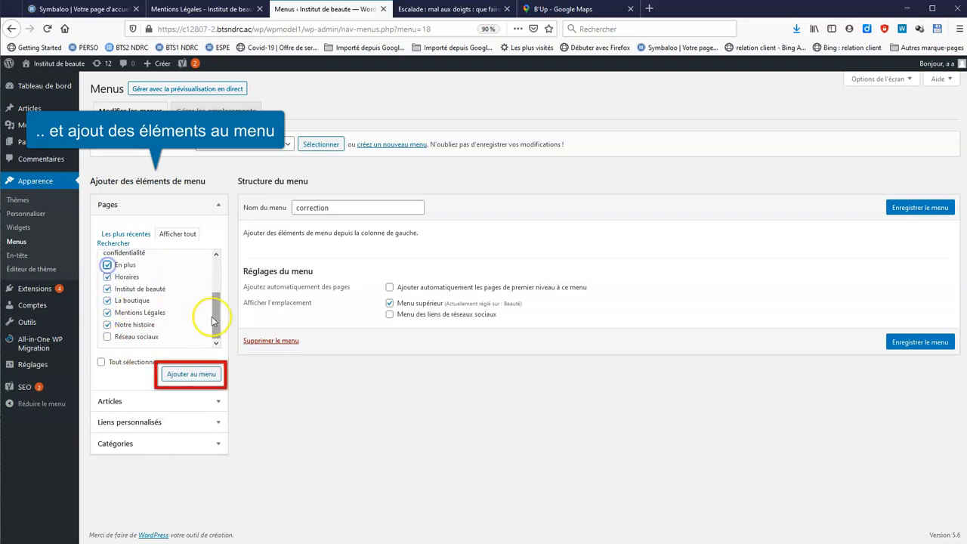
left_click_drag(216, 320, 227, 283)
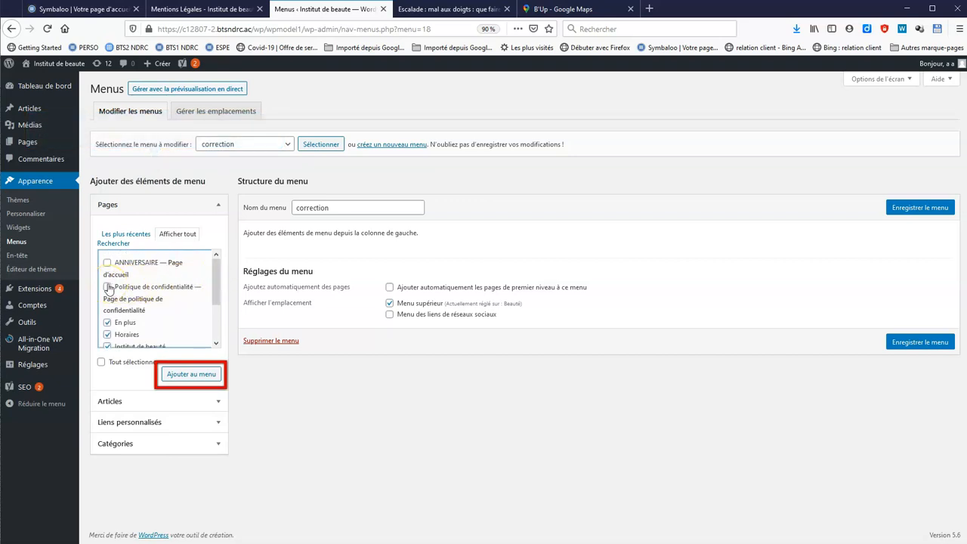
left_click(208, 373)
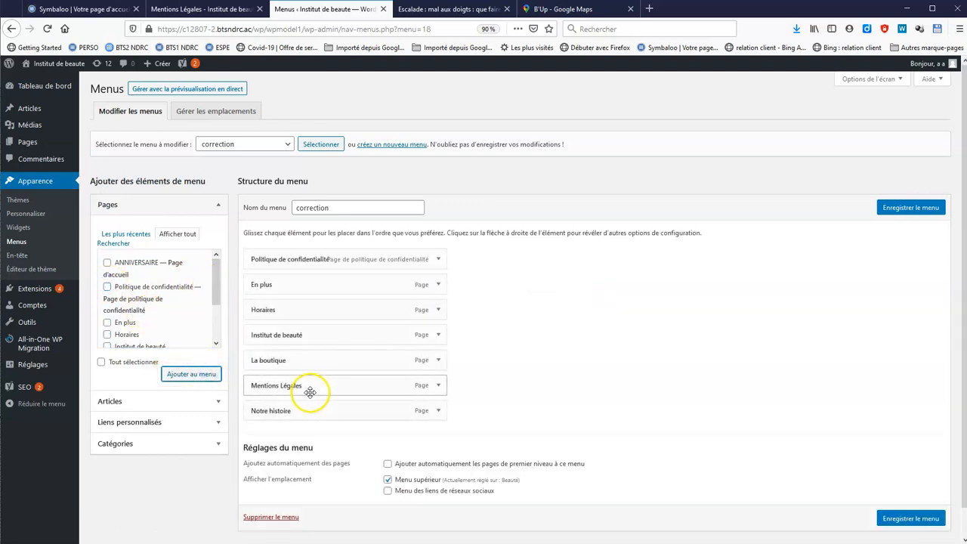
left_click_drag(216, 283, 219, 340)
left_click(218, 401)
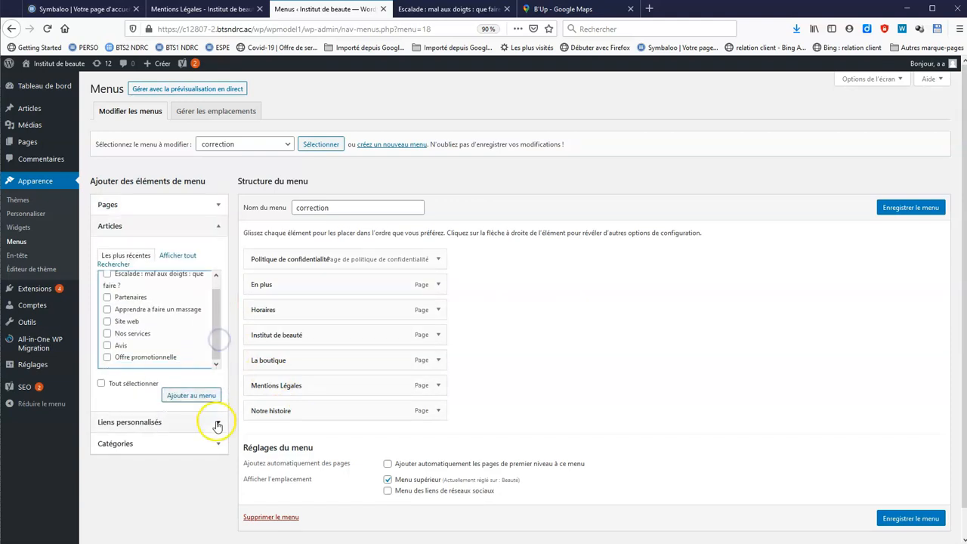
Add the beauté, la boutique, Conseils, Offre, Produit, Prestations and Site categories to the menu
left_click(218, 442)
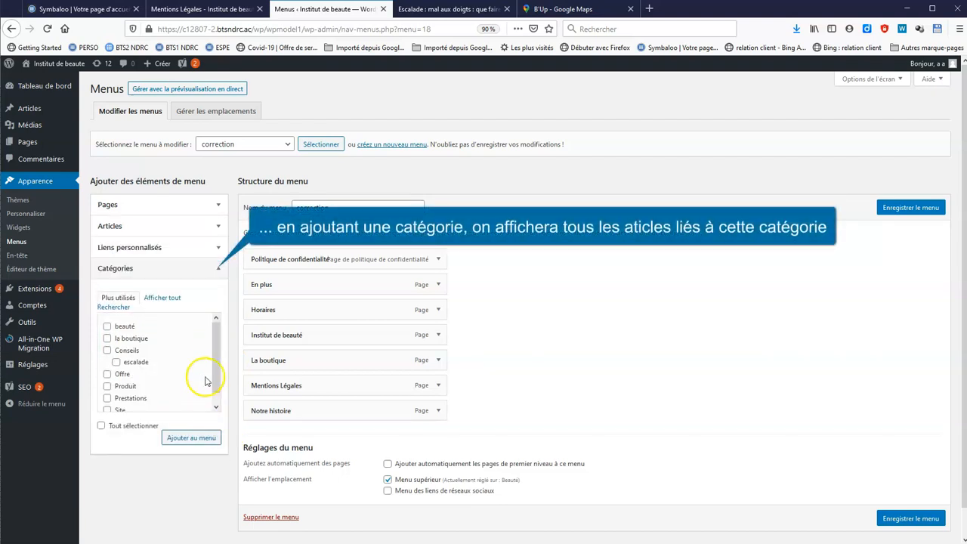
mouse_move(216, 345)
left_mouse_down()
mouse_move(220, 391)
mouse_move(211, 345)
left_mouse_up()
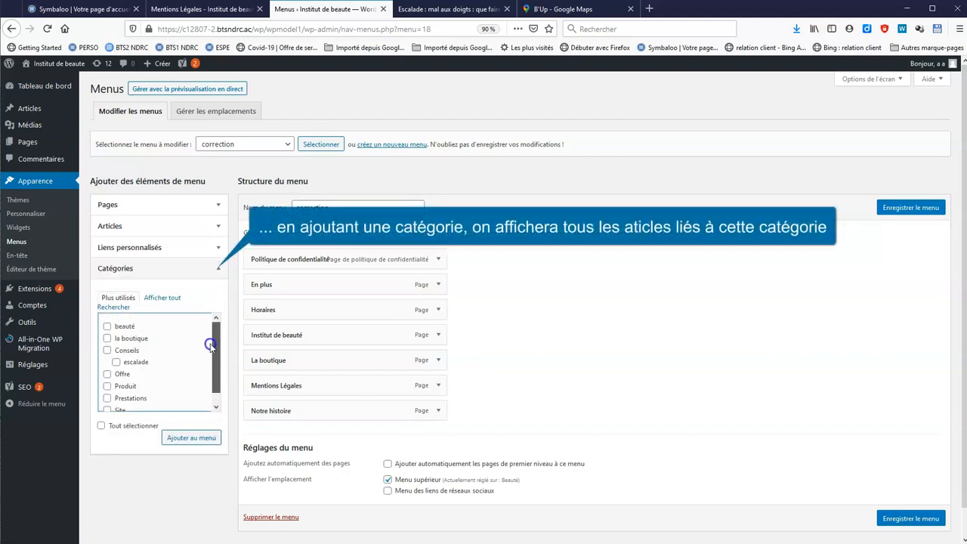
left_click(108, 326)
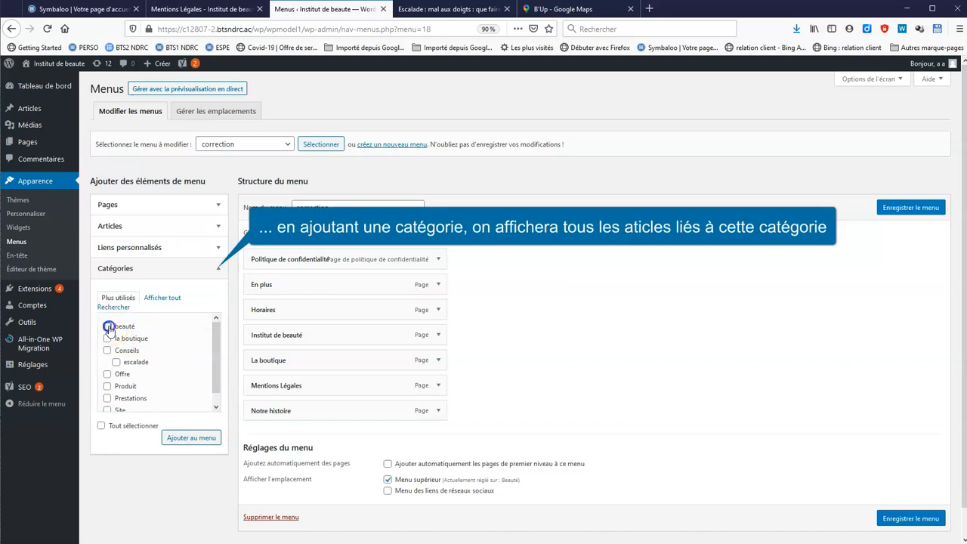
left_click(106, 351)
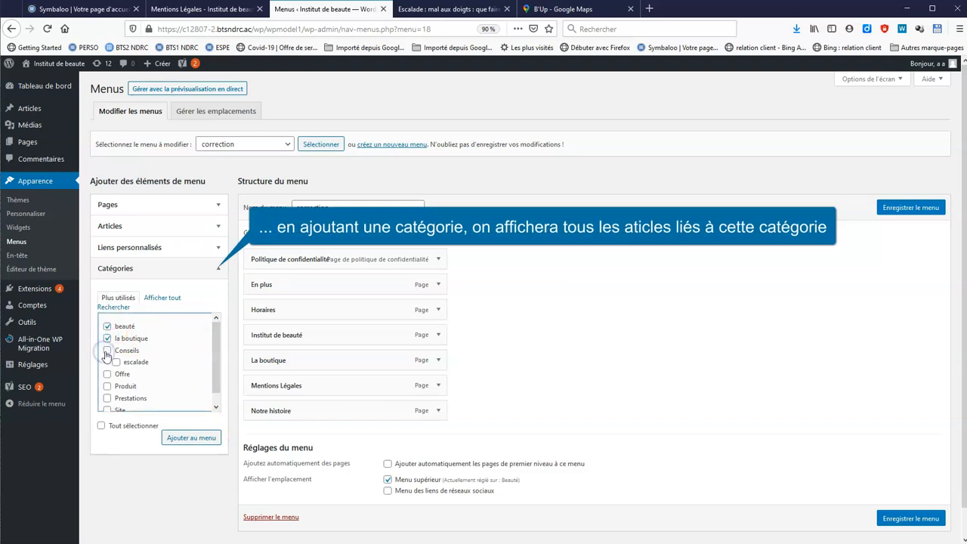
left_click(107, 386)
left_click(108, 400)
left_click_drag(216, 357, 224, 387)
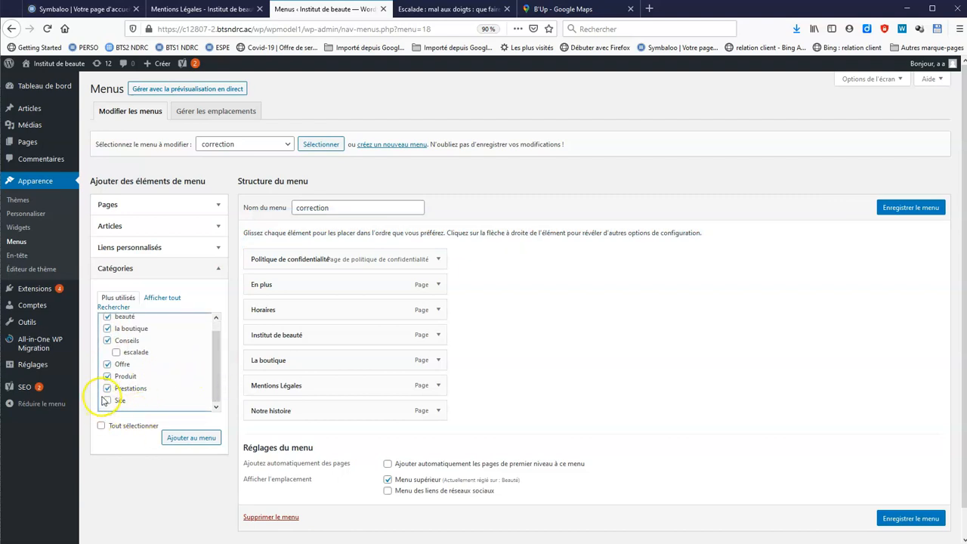
left_click(106, 401)
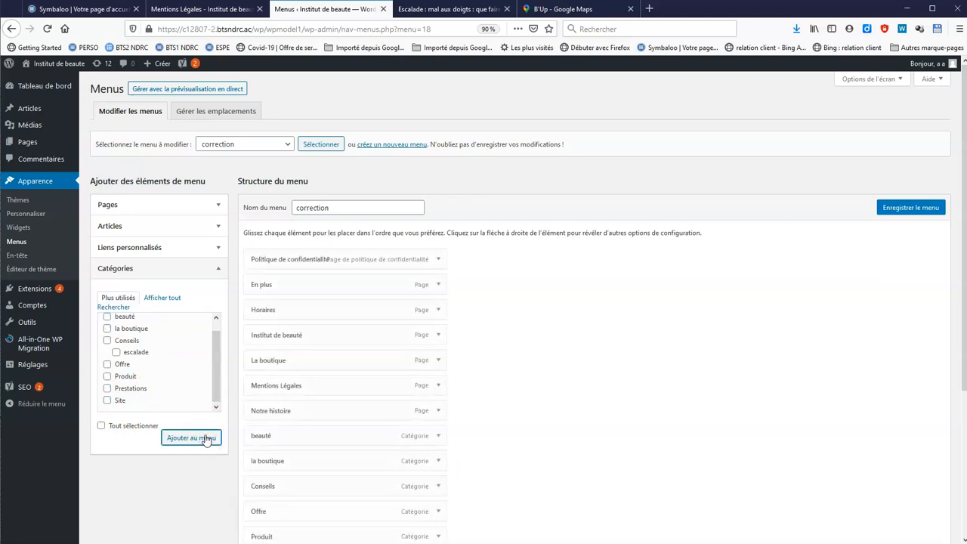
Save the correction menu
scroll(600, 395, "down", 3)
left_click(937, 535)
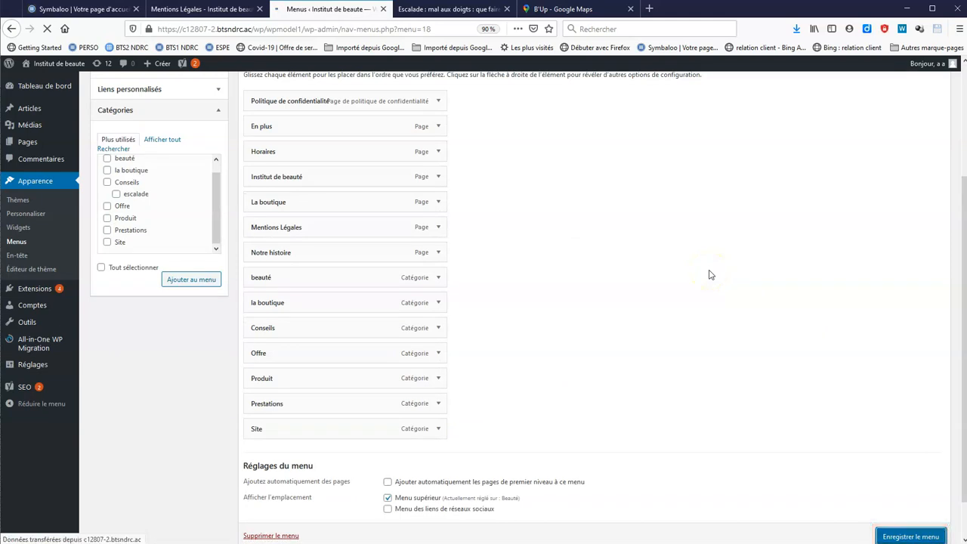
left_click(232, 10)
Reload the Mentions Légales page to see the new top menu, then add the escalade category
left_click(47, 29)
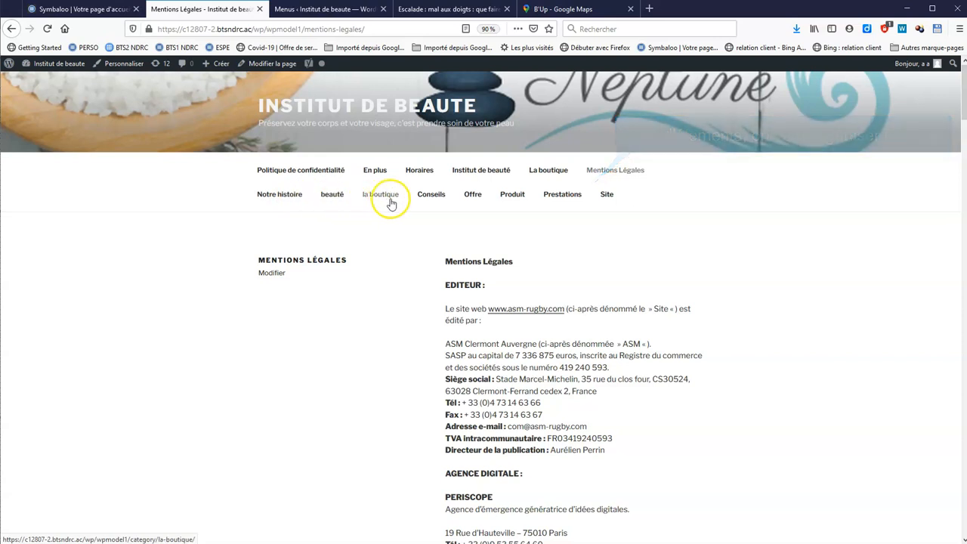
left_click(437, 200)
left_click(300, 19)
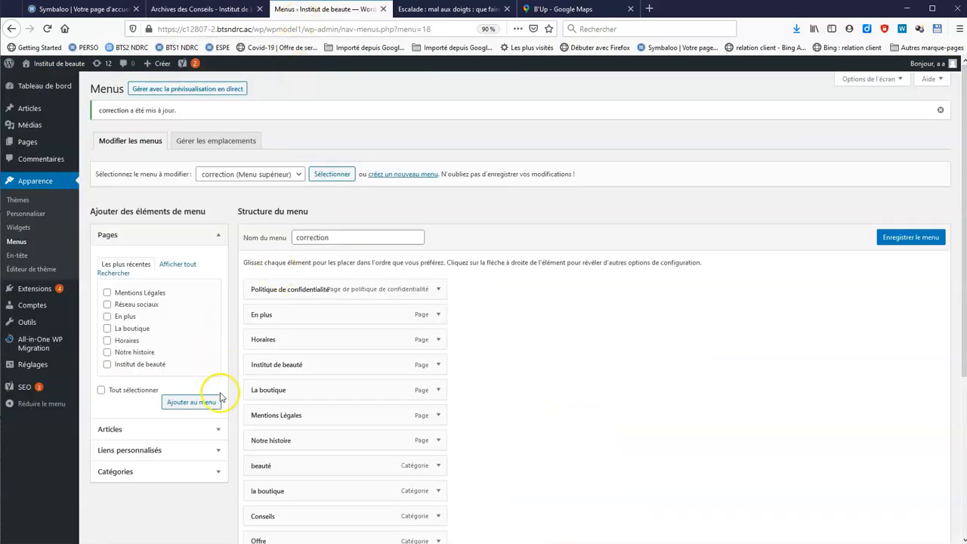
left_click(220, 472)
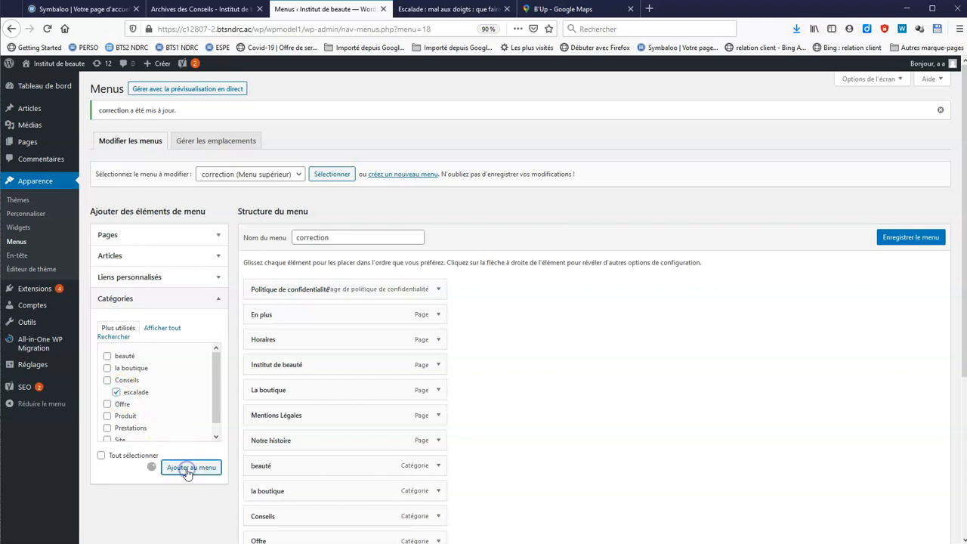
scroll(658, 416, "down", 3)
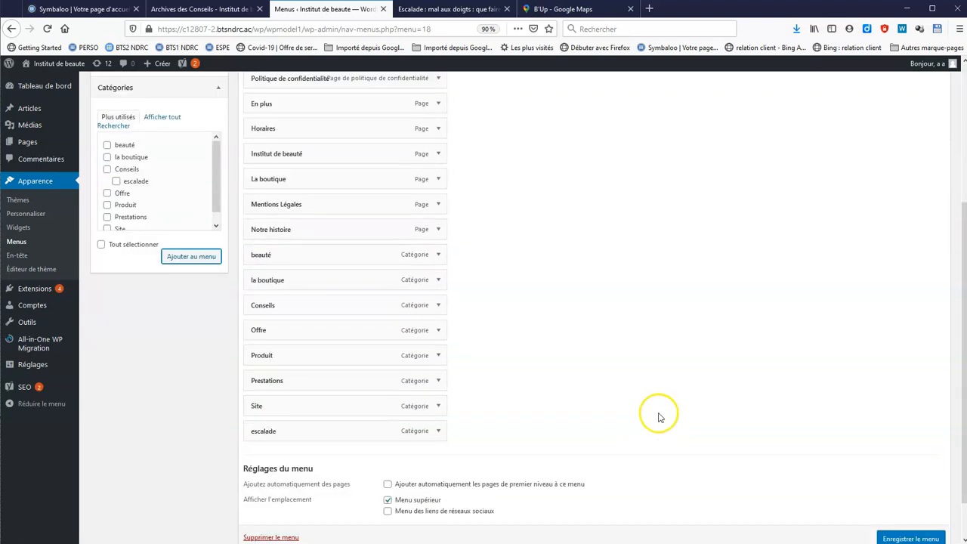
Move Institut de beauté to the top and nest En plus, Horaires and La boutique under it
scroll(627, 418, "up", 1)
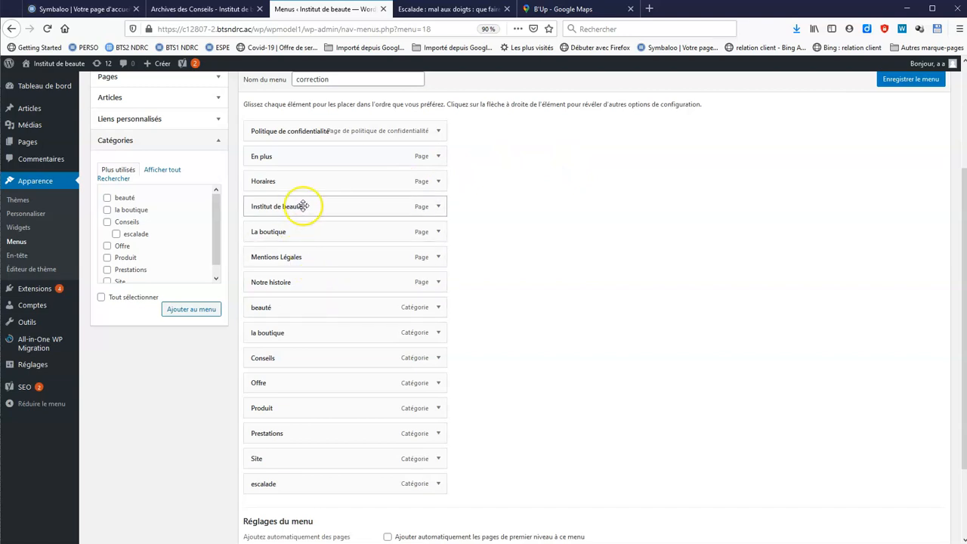
left_click_drag(303, 206, 303, 131)
left_click_drag(300, 189, 320, 156)
left_click_drag(332, 206, 341, 183)
left_click_drag(343, 229, 397, 203)
left_click_drag(362, 281, 355, 235)
Nest the beauté, Offre and Prestations categories under the la boutique category
mouse_move(327, 334)
left_mouse_down()
mouse_move(325, 309)
mouse_move(323, 334)
left_mouse_up()
left_click_drag(295, 386, 282, 358)
left_click_drag(325, 434, 341, 380)
left_click_drag(290, 433, 279, 410)
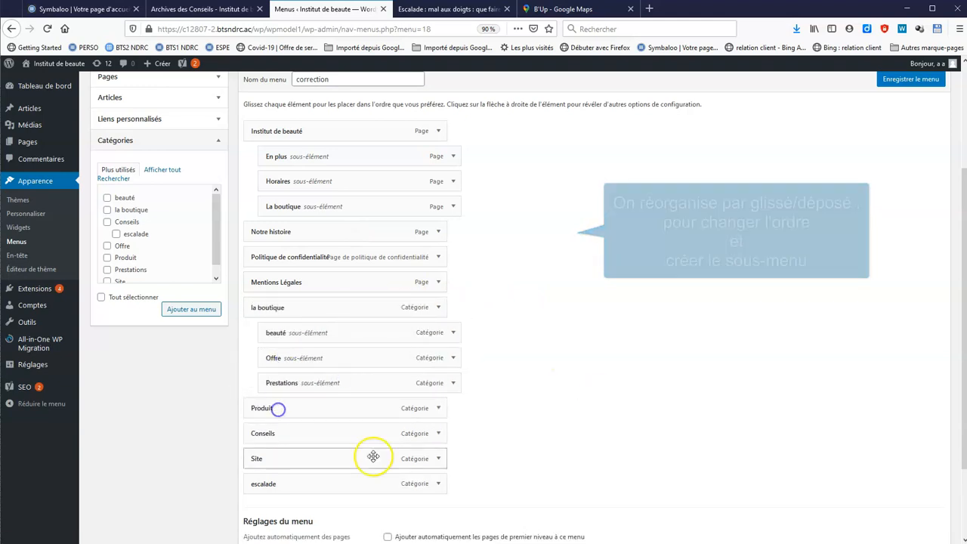
Remove the Site item from the menu and save it
left_click(438, 458)
scroll(594, 475, "down", 5)
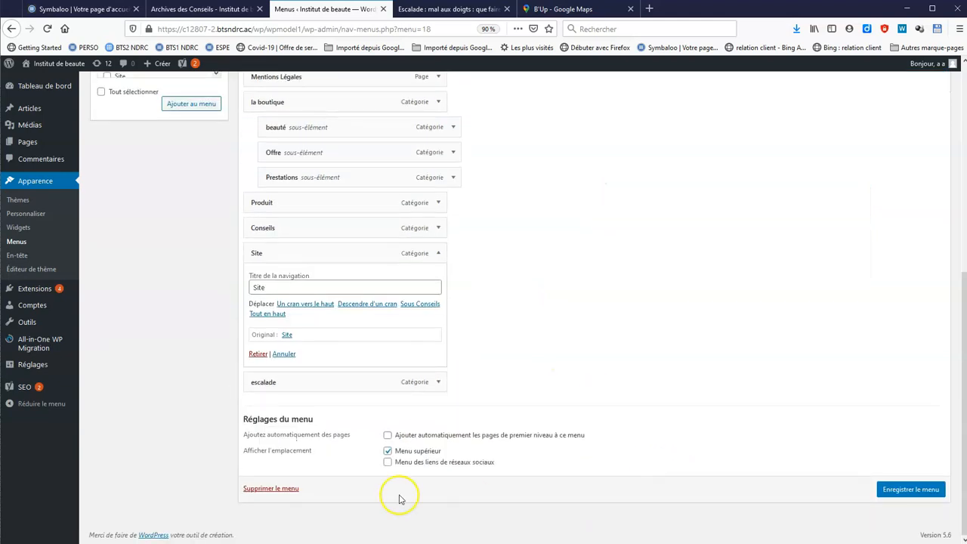
left_click(259, 354)
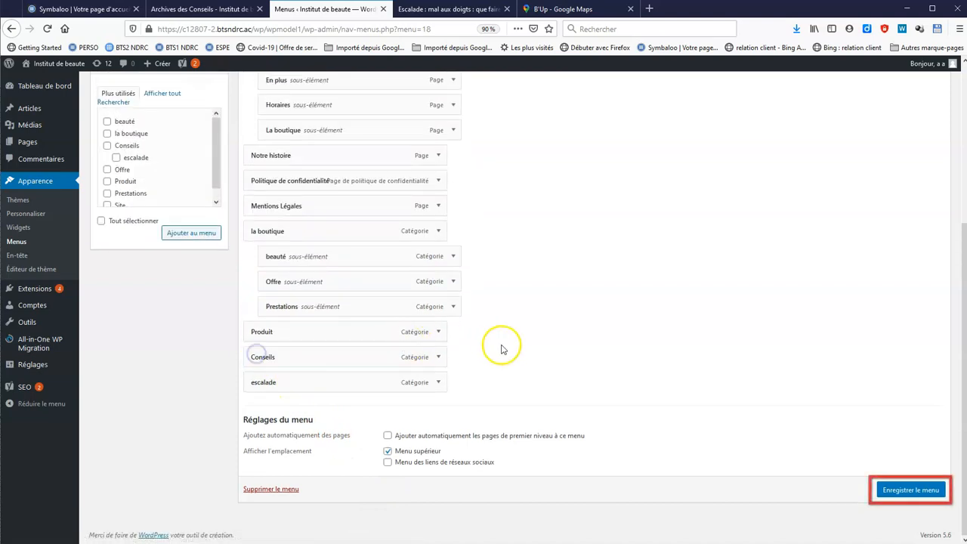
left_click(901, 492)
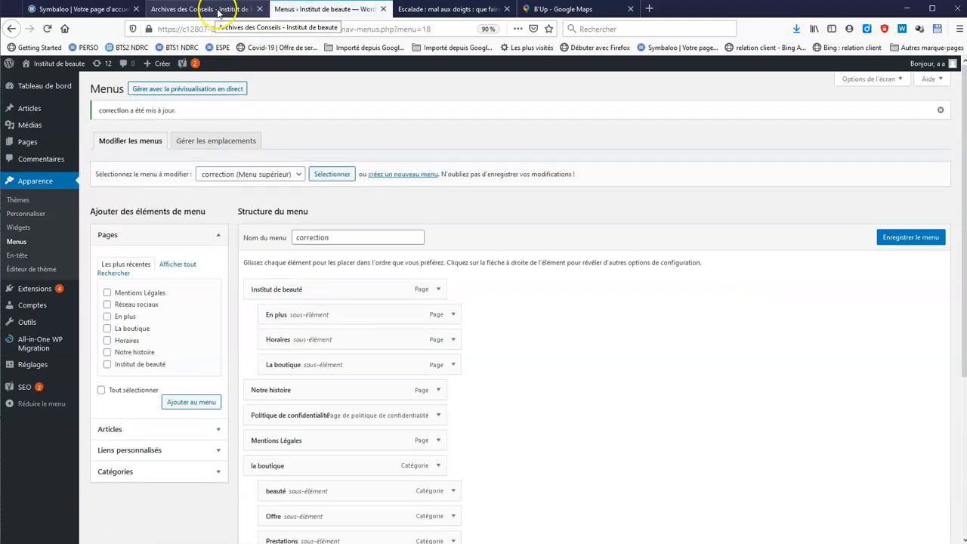
Check the saved menu on the live site, then nest Conseils and escalade under Produit and save
left_click(218, 12)
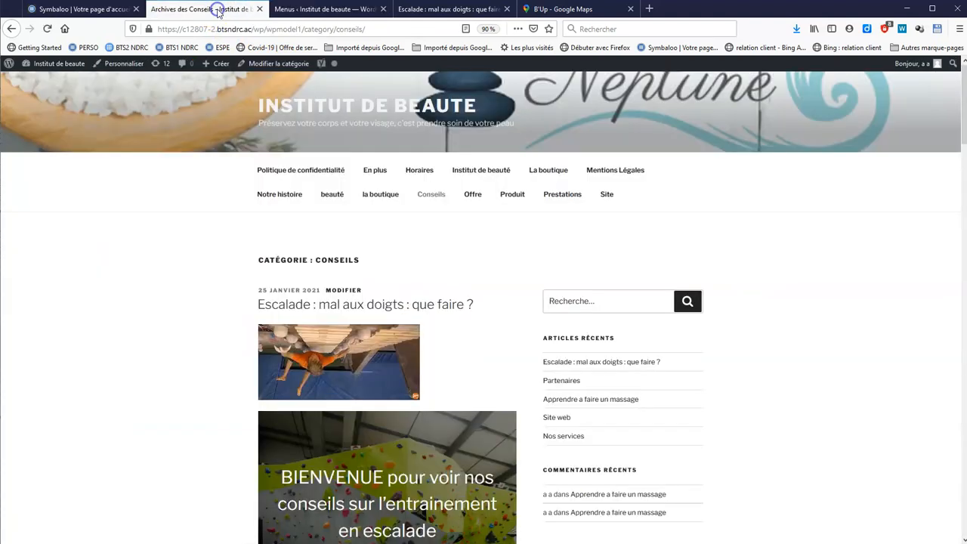
left_click(47, 28)
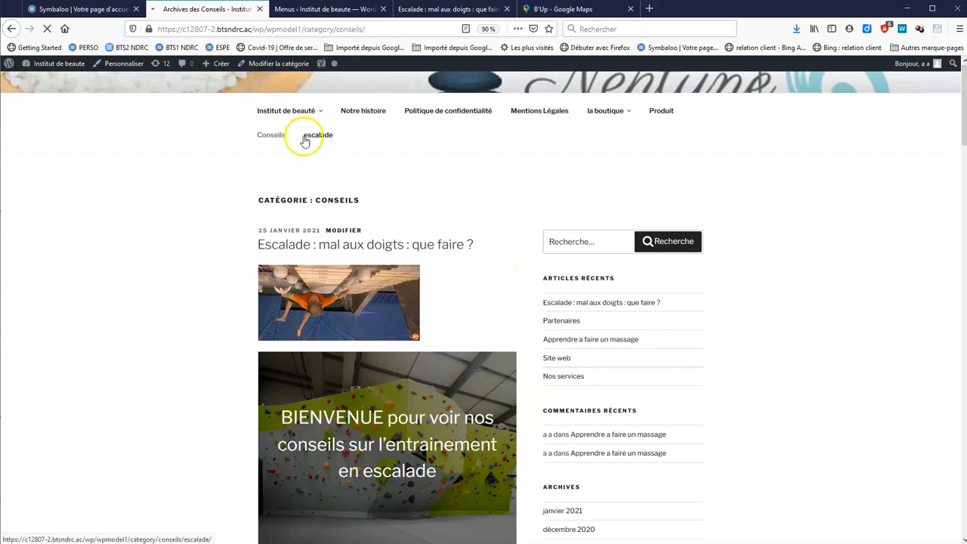
mouse_move(325, 179)
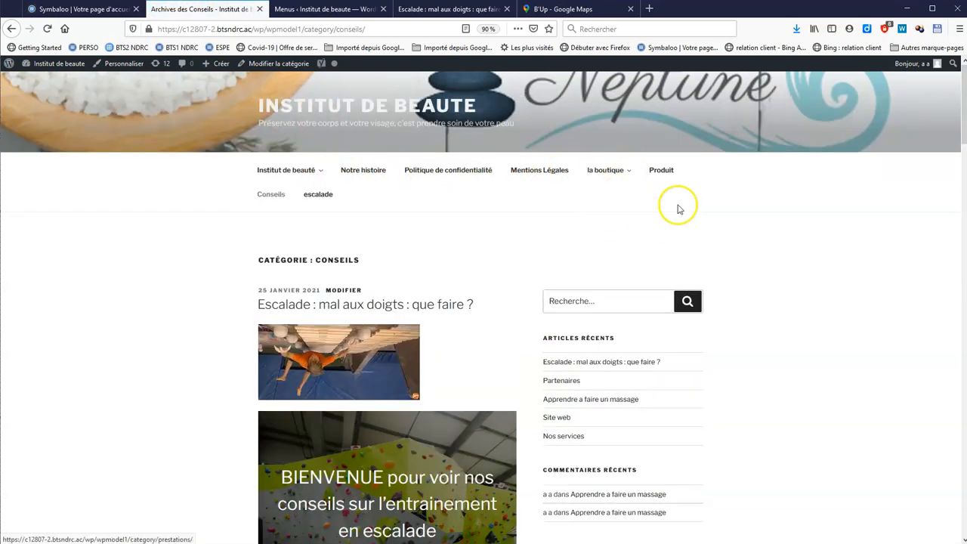
left_click(340, 12)
scroll(590, 408, "down", 2)
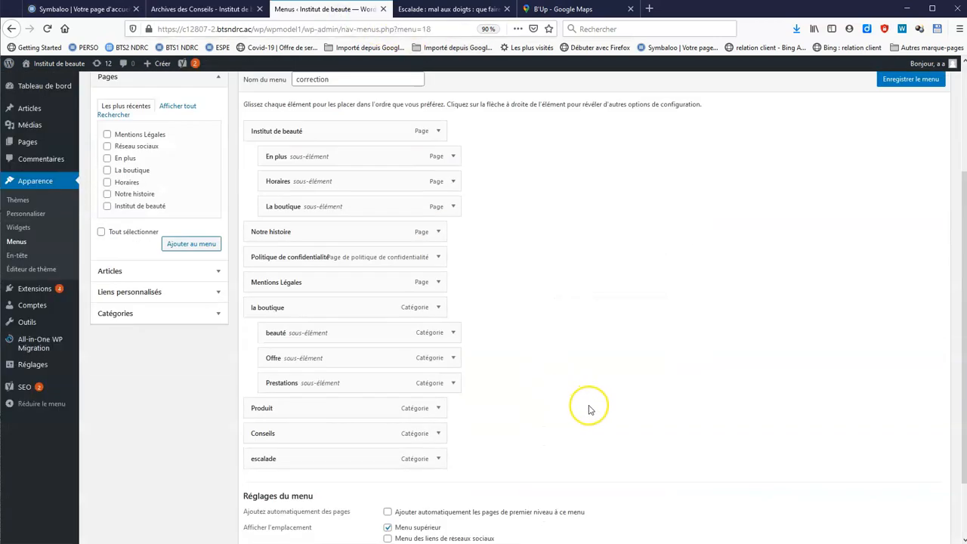
left_click_drag(296, 429, 346, 461)
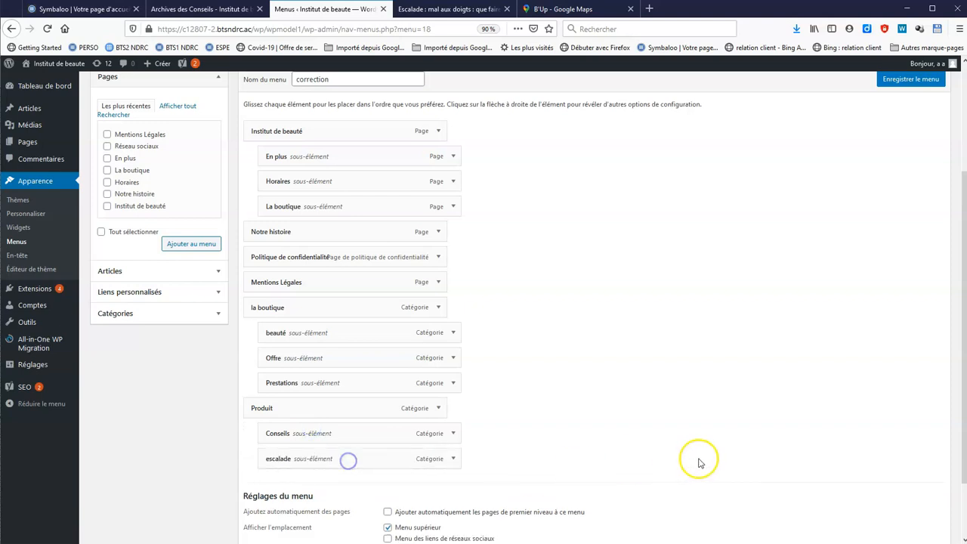
left_click(888, 85)
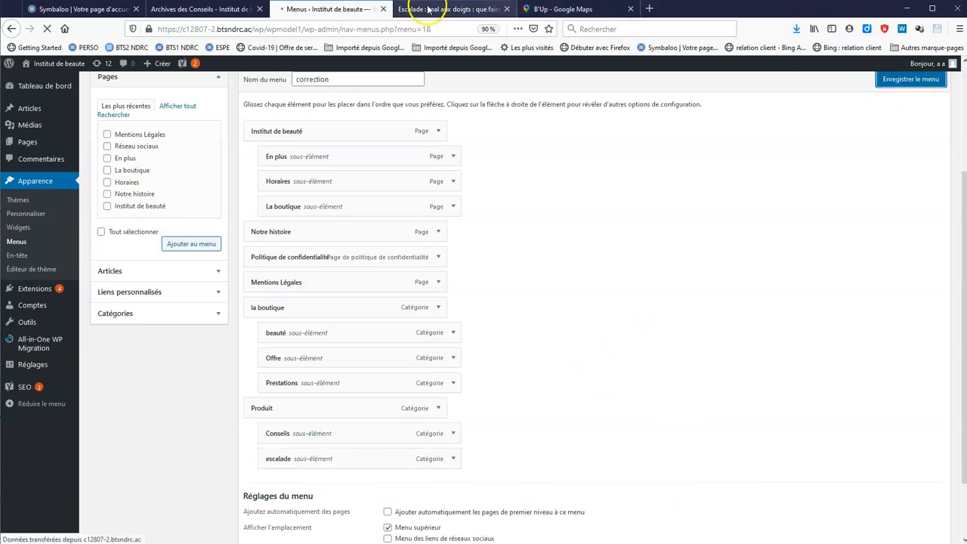
Reload the live Conseils page to confirm the top menu now fits one line
left_click(223, 9)
left_click(47, 29)
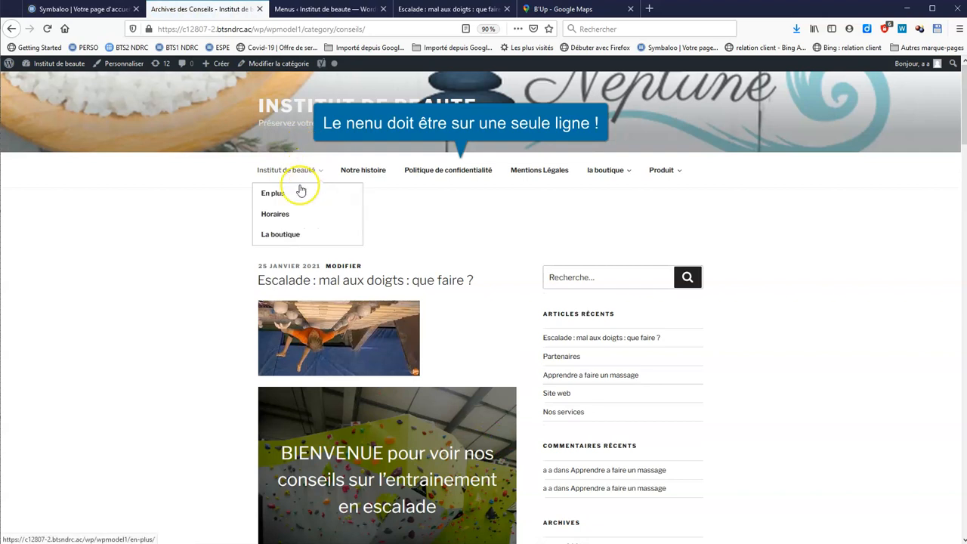
mouse_move(610, 169)
mouse_move(680, 171)
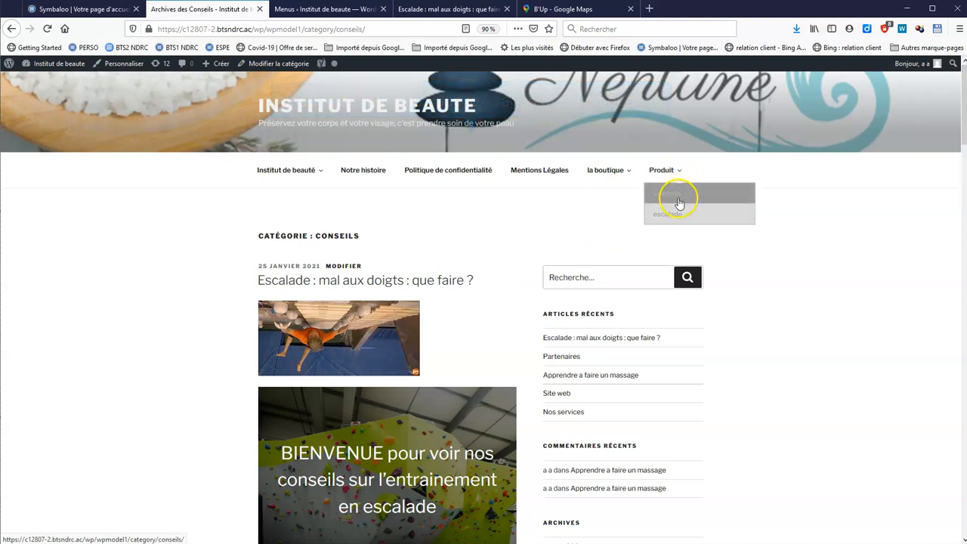
left_click(303, 9)
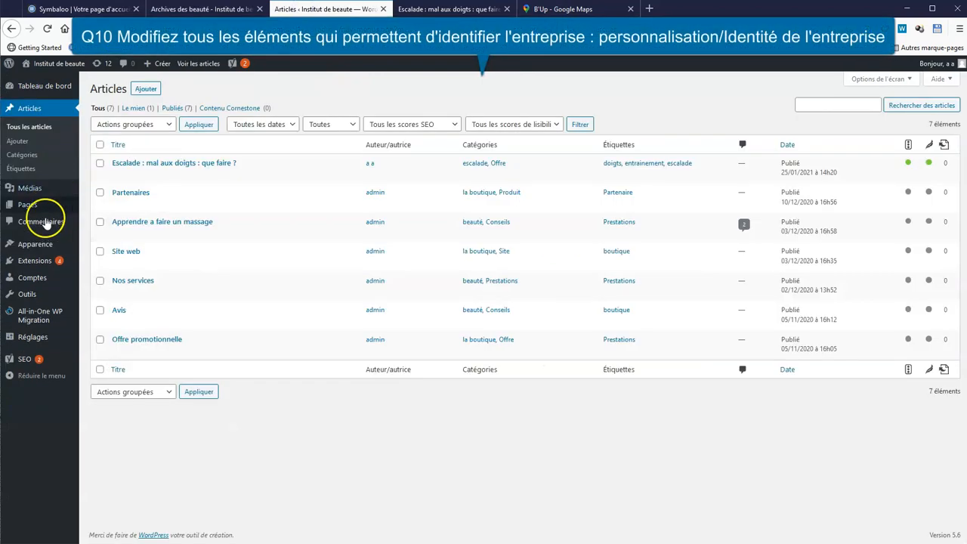
Open Apparence > Personnaliser and go to the Identité du site panel
mouse_move(34, 242)
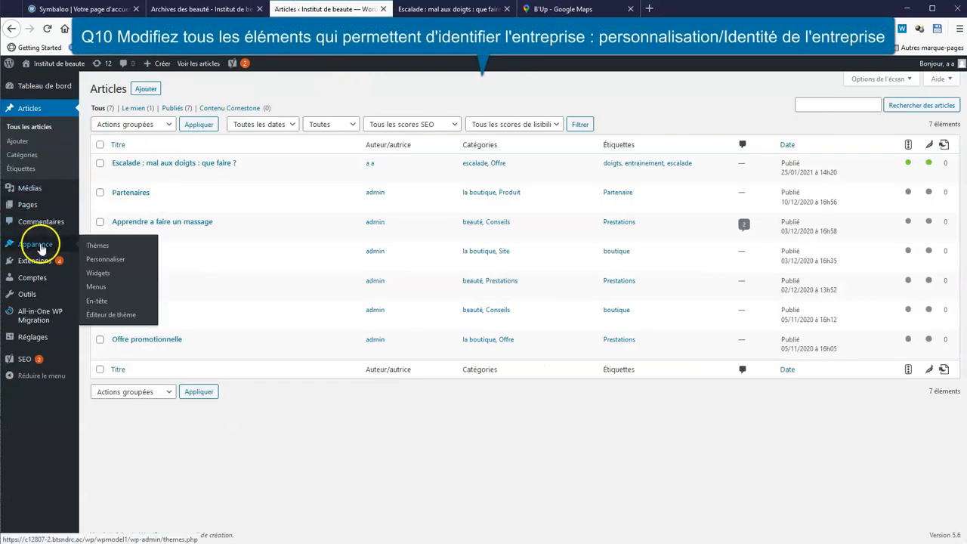
left_click(104, 260)
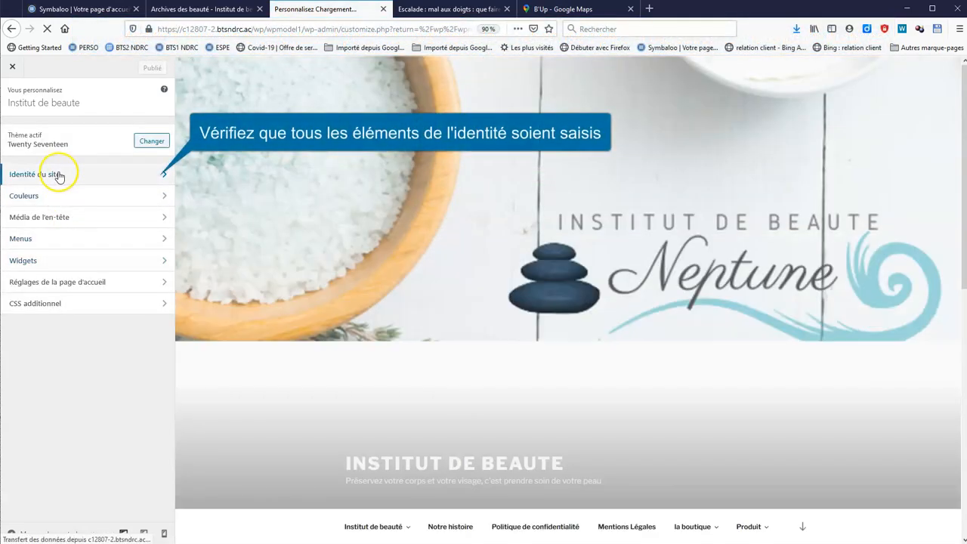
left_click(59, 174)
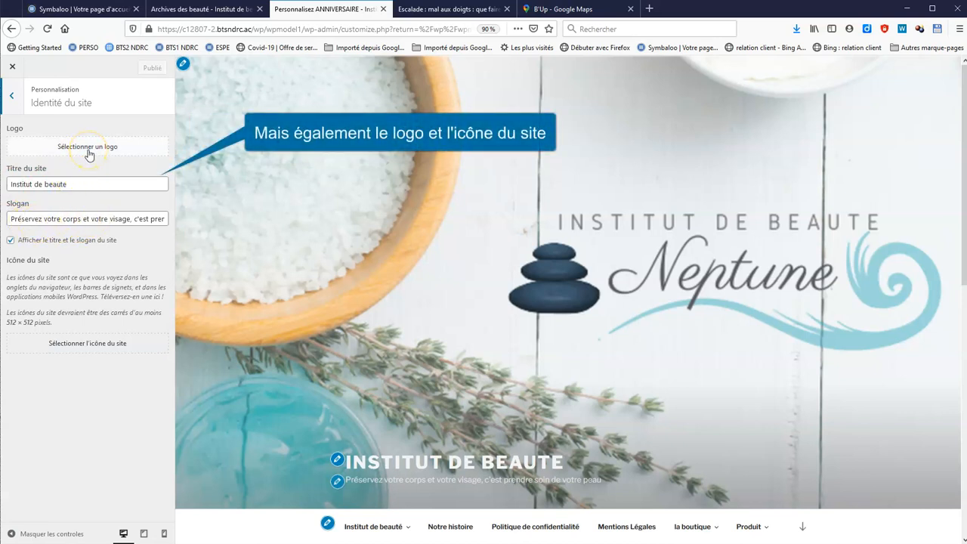
Set the Beauty Success image as the site logo, cropped to just the flower emblem
left_click(88, 150)
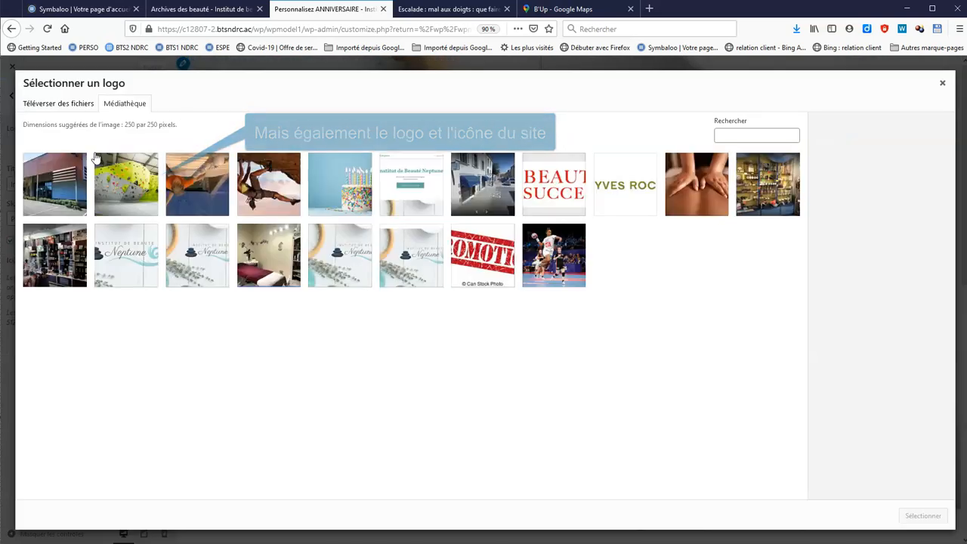
left_click(552, 183)
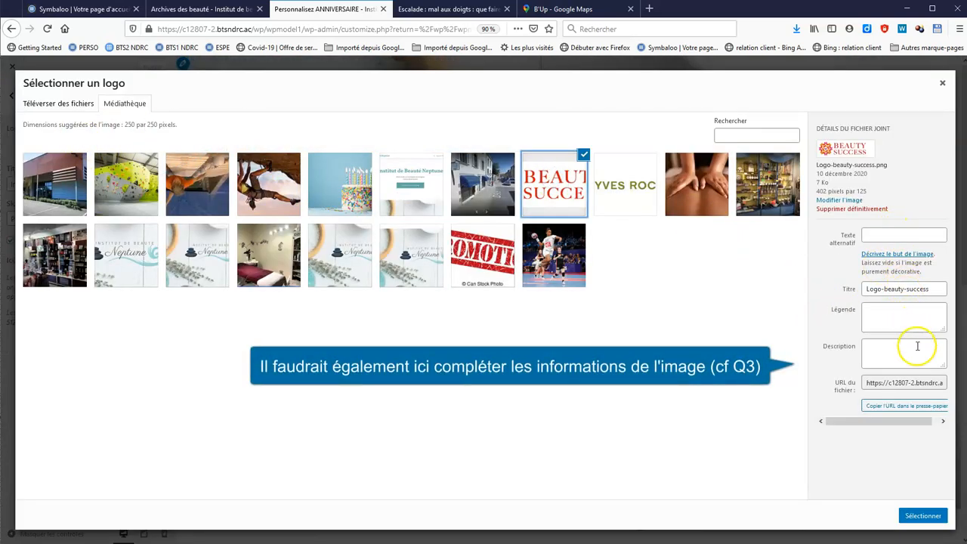
left_click(923, 515)
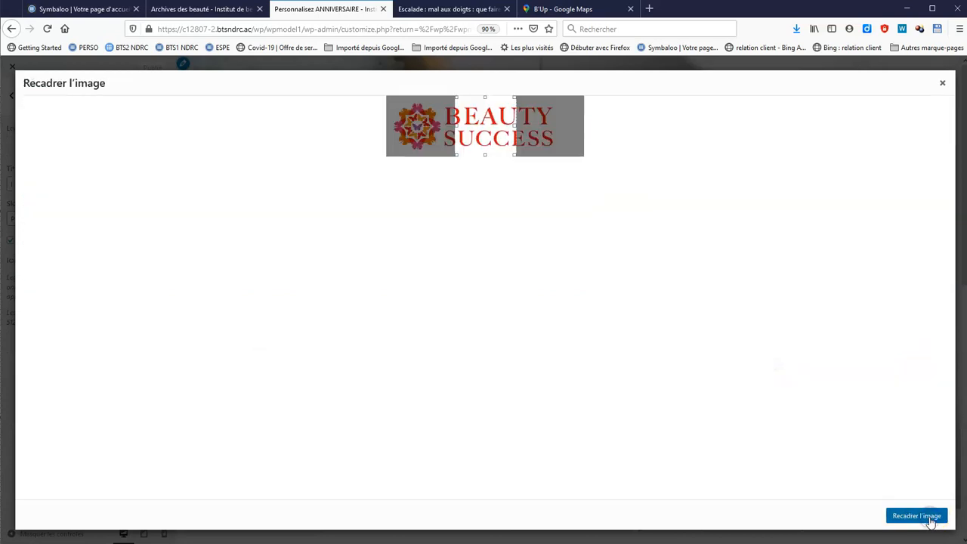
left_click_drag(457, 125, 418, 130)
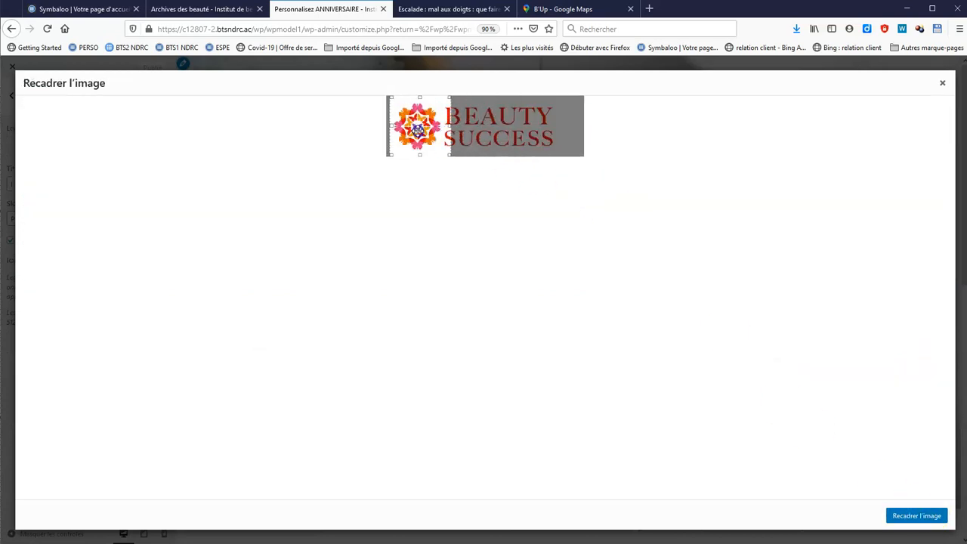
left_click(928, 518)
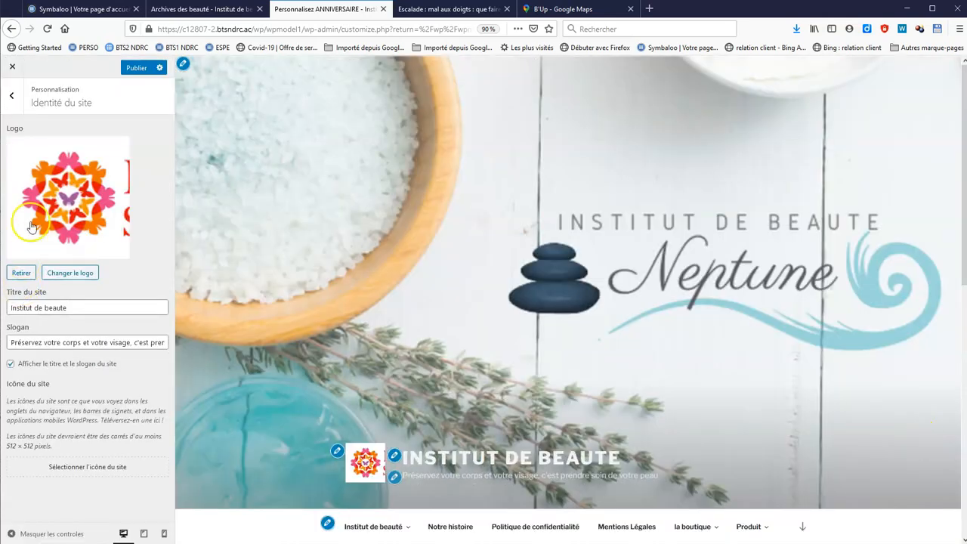
left_click(118, 459)
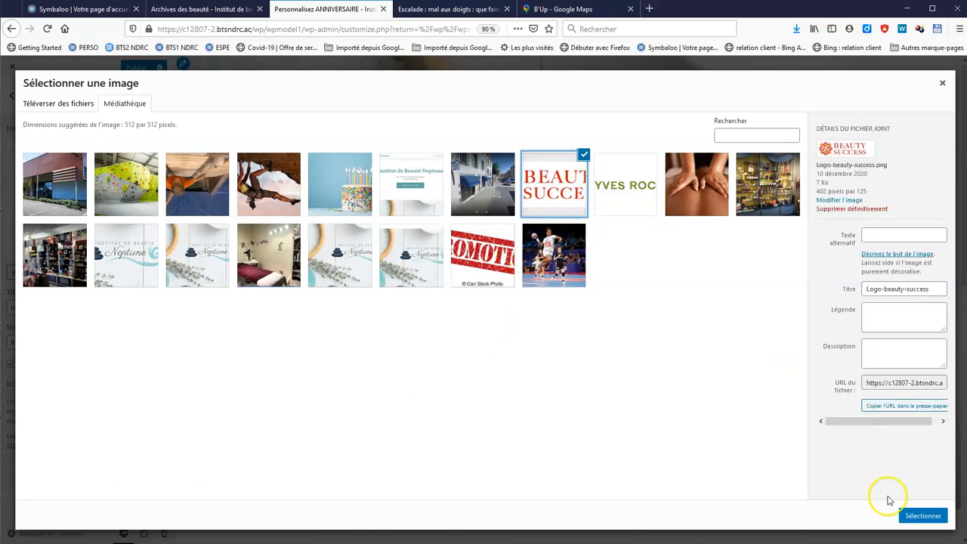
Crop the Beauty Success image to the flower and set it as the site icon
left_click(922, 515)
left_click_drag(411, 129, 340, 126)
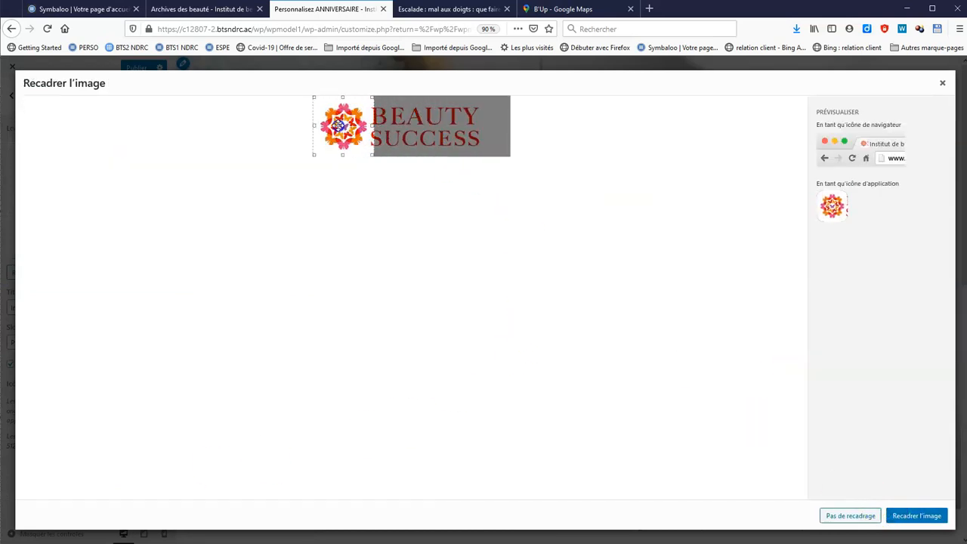
left_click(920, 514)
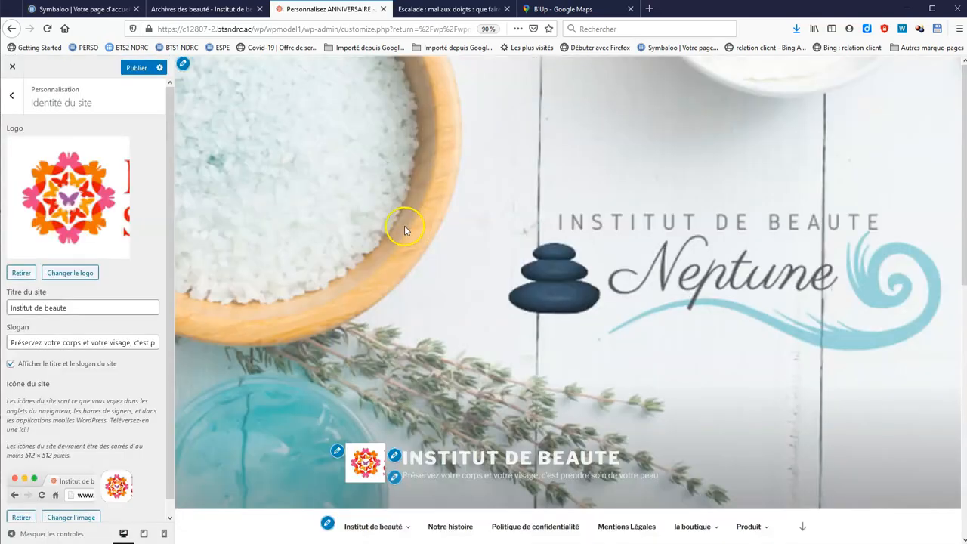
Publish the Customizer changes and view the home page with the new logo
scroll(155, 404, "down", 1)
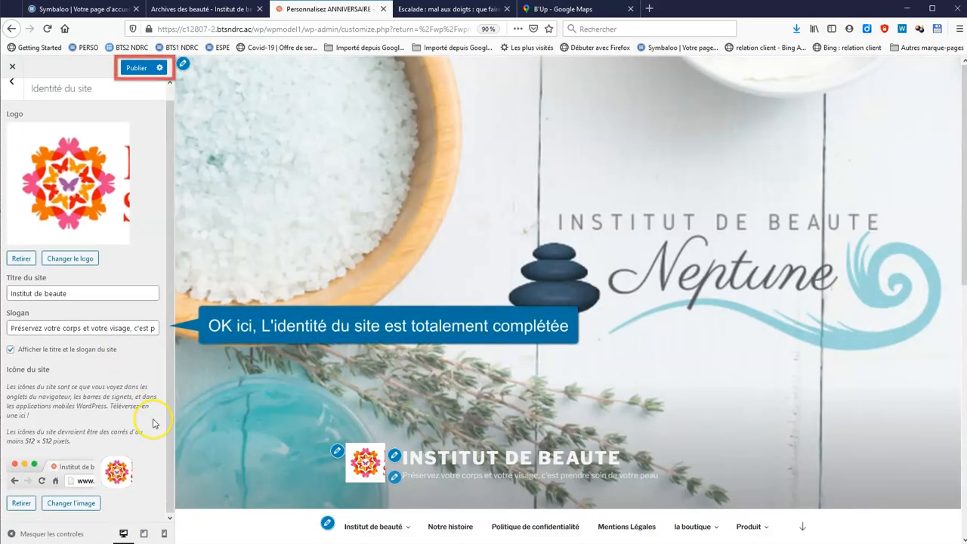
scroll(153, 426, "up", 1)
left_click(137, 67)
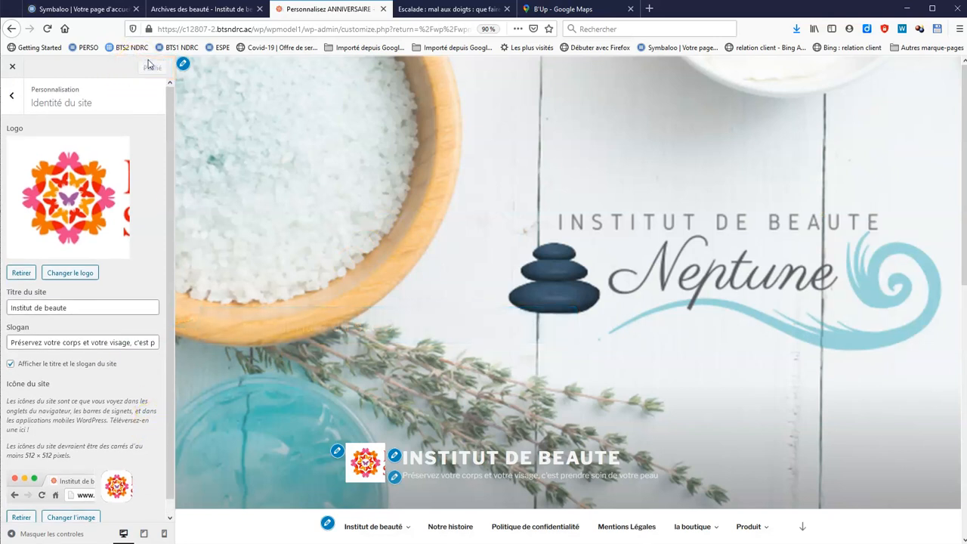
left_click(202, 11)
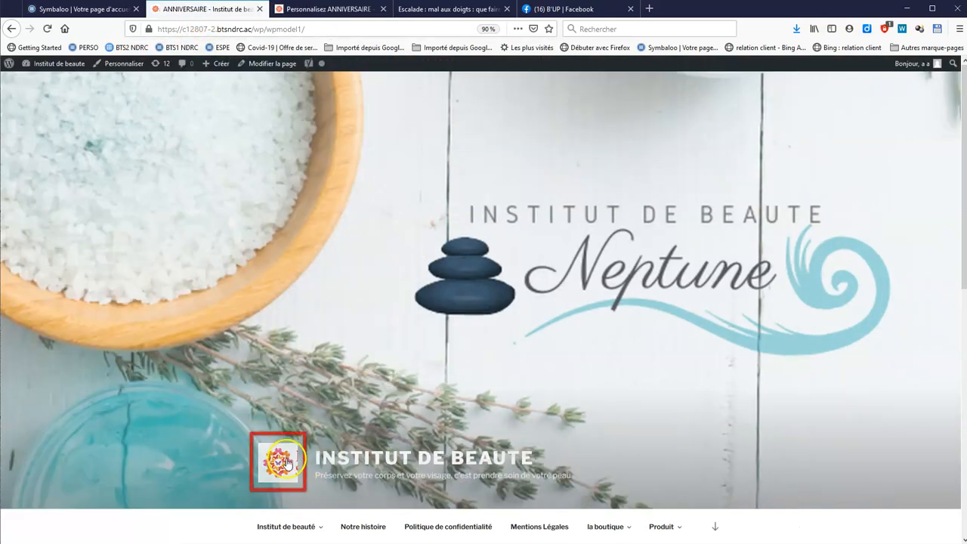
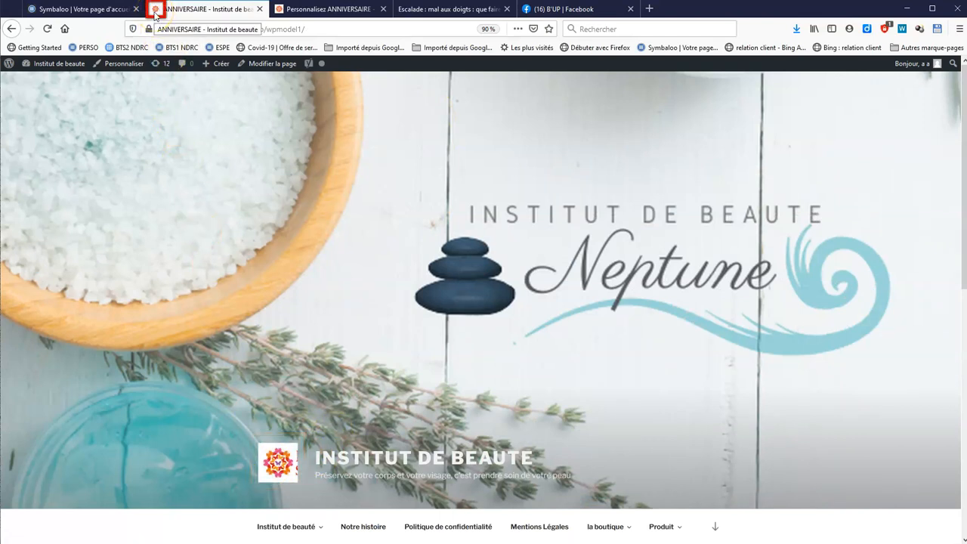
Close the site Customizer and return to the Apparence > Menus page
left_click(314, 11)
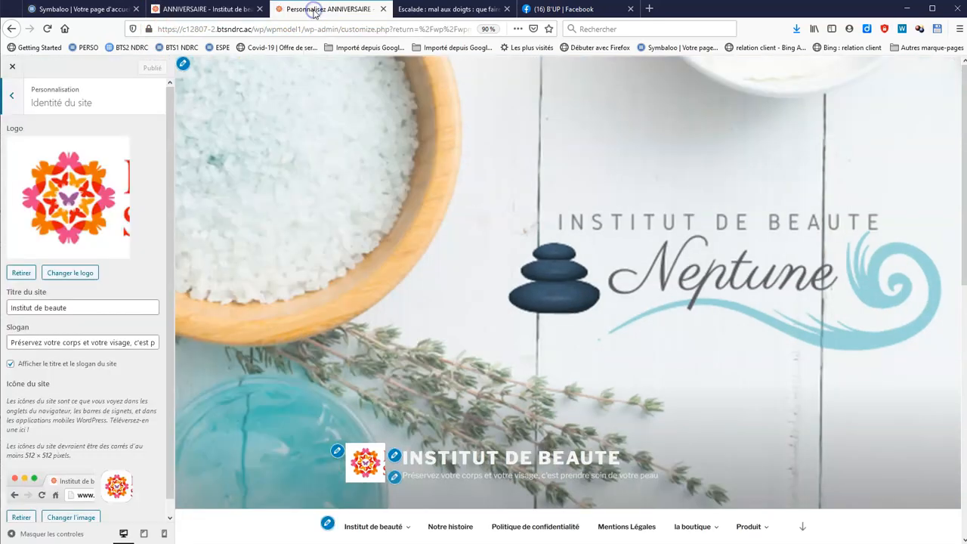
left_click(13, 71)
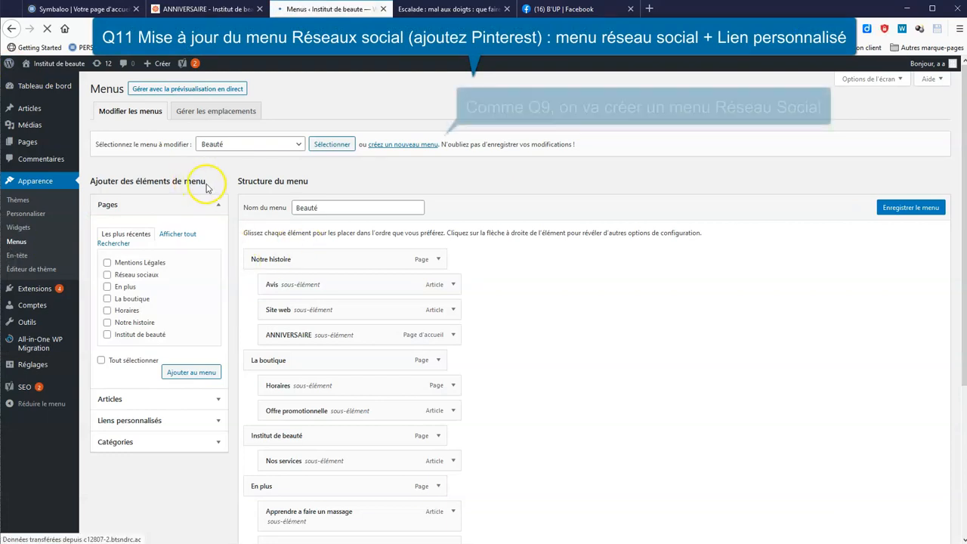
Create a new menu named 'rs' for the social links location
left_click(392, 149)
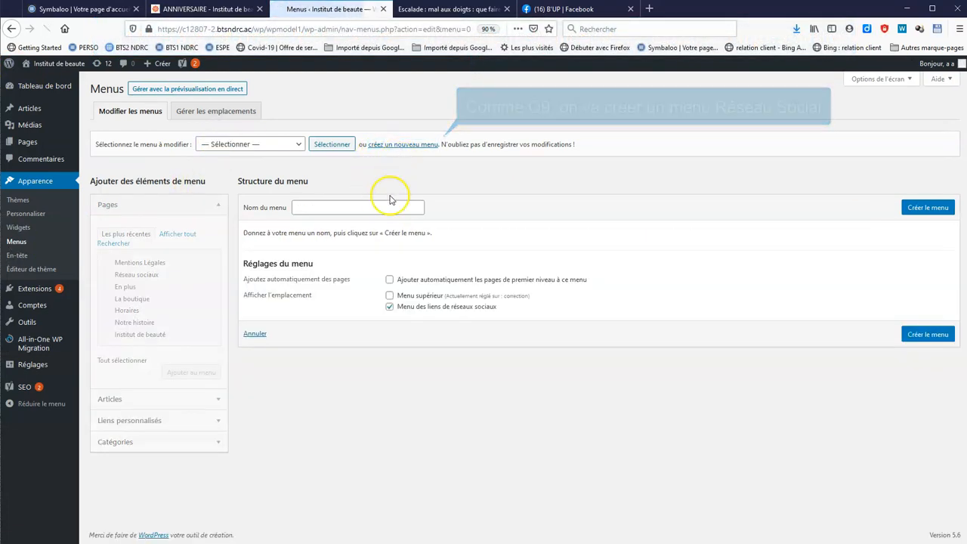
type("rs")
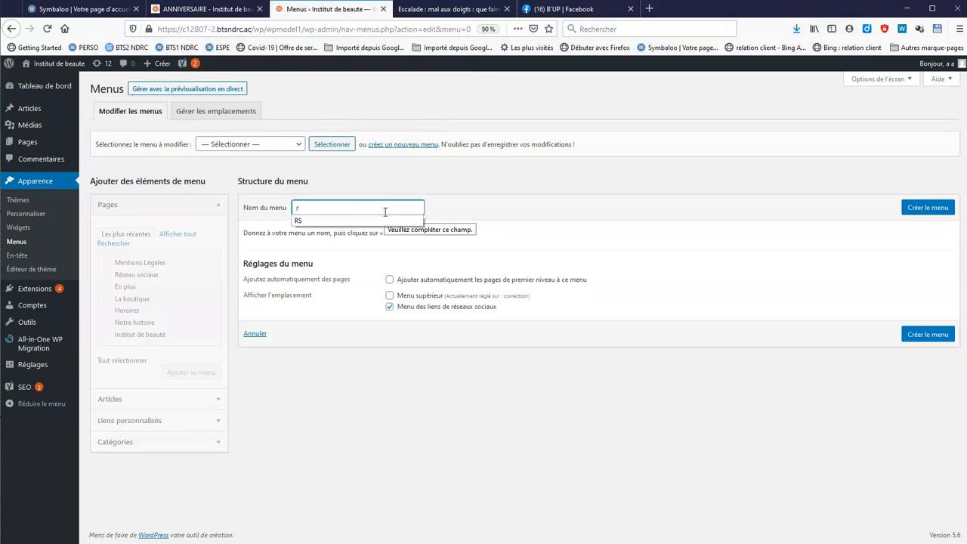
double_click(420, 306)
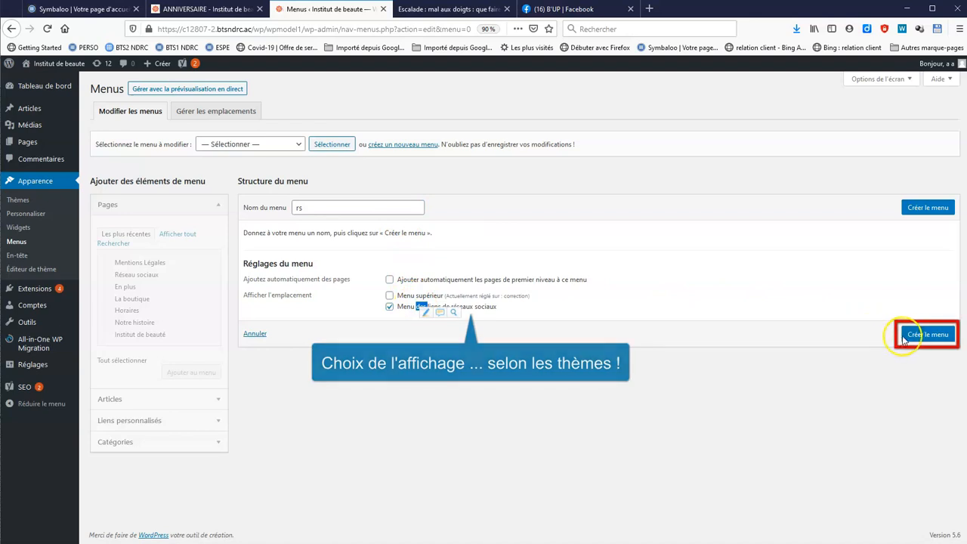
left_click(905, 337)
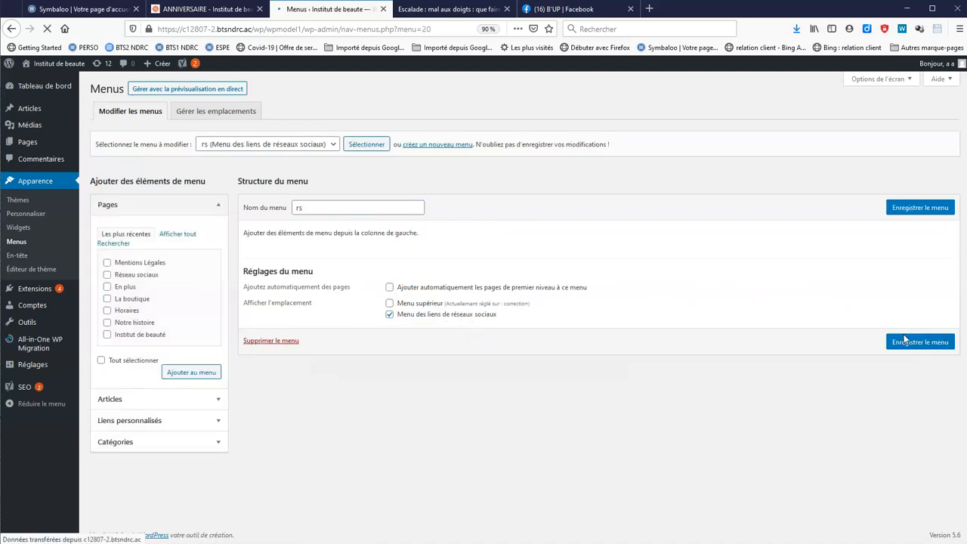
Add Facebook, Instagram and Pinterest custom links to the rs menu and save it
left_click(218, 421)
left_click(160, 281)
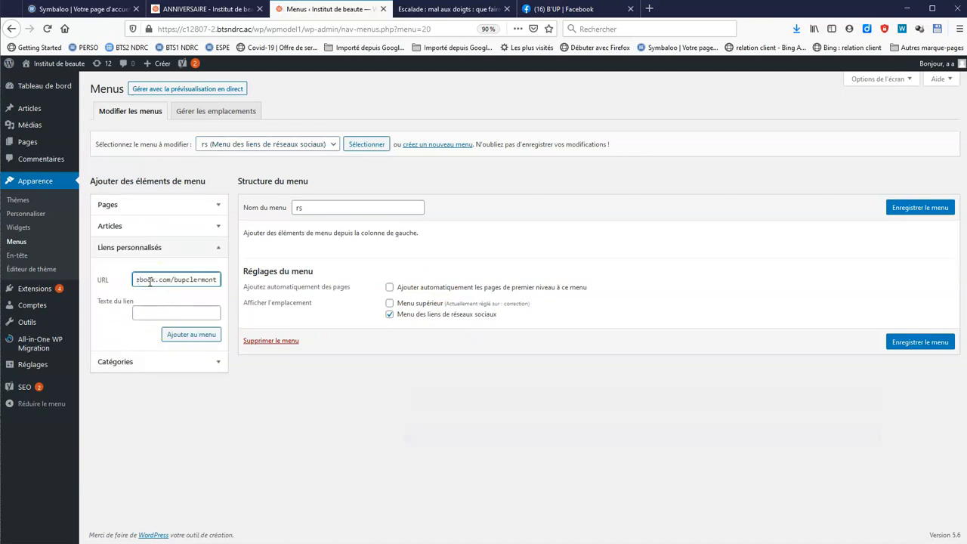
left_click(164, 312)
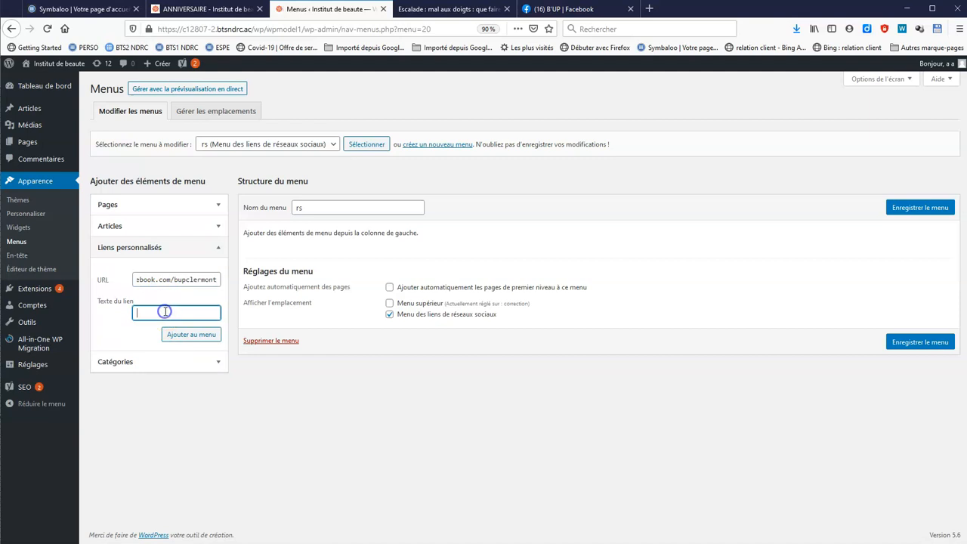
left_click(185, 335)
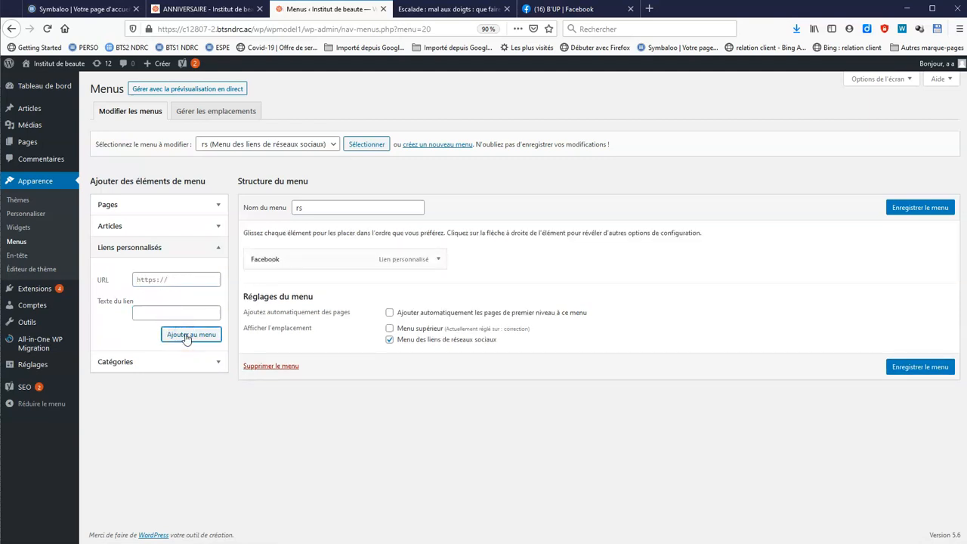
left_click(162, 280)
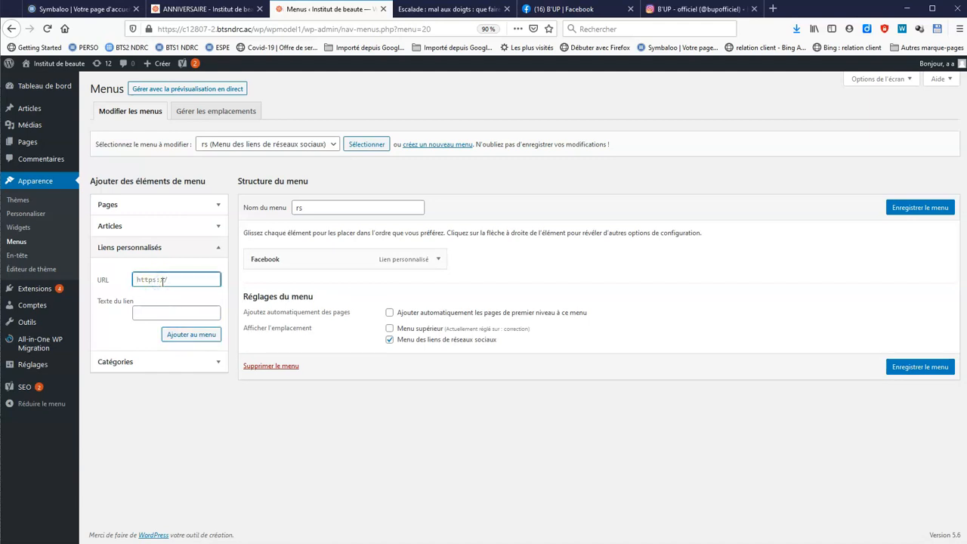
left_click(178, 314)
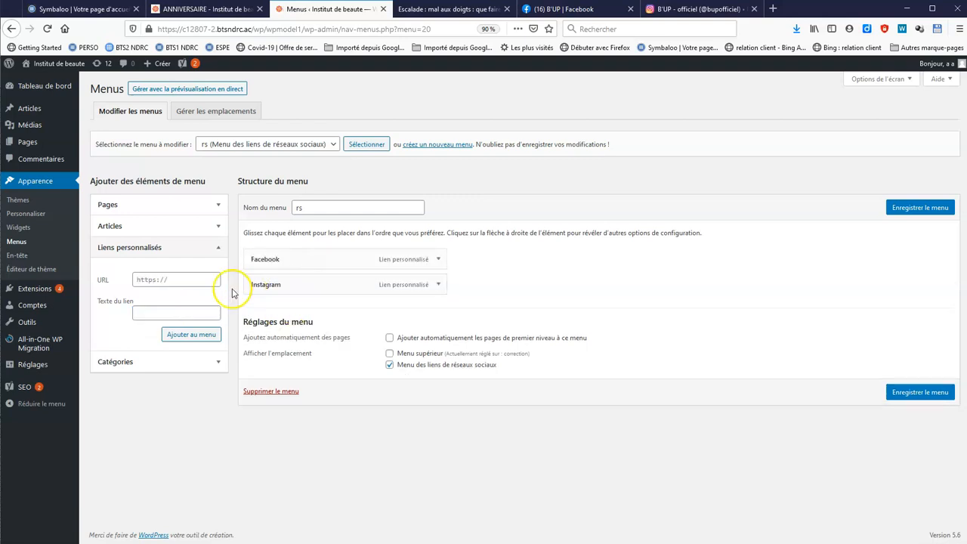
left_click(180, 279)
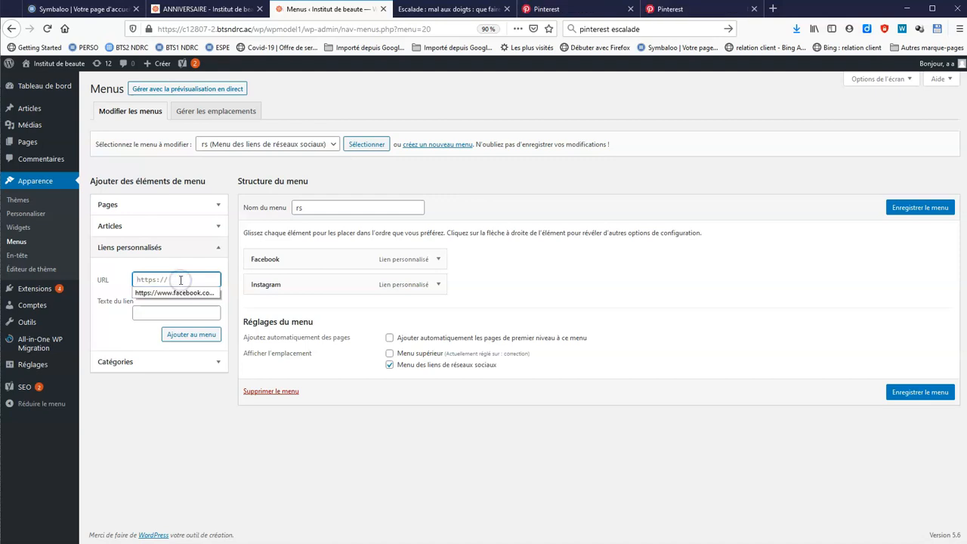
key("ctrl+v")
left_click(185, 313)
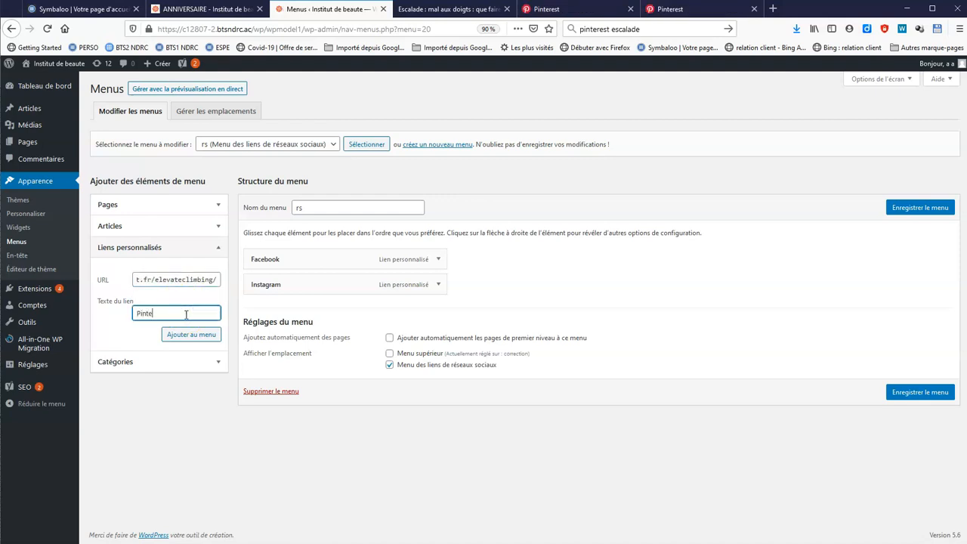
left_click(197, 333)
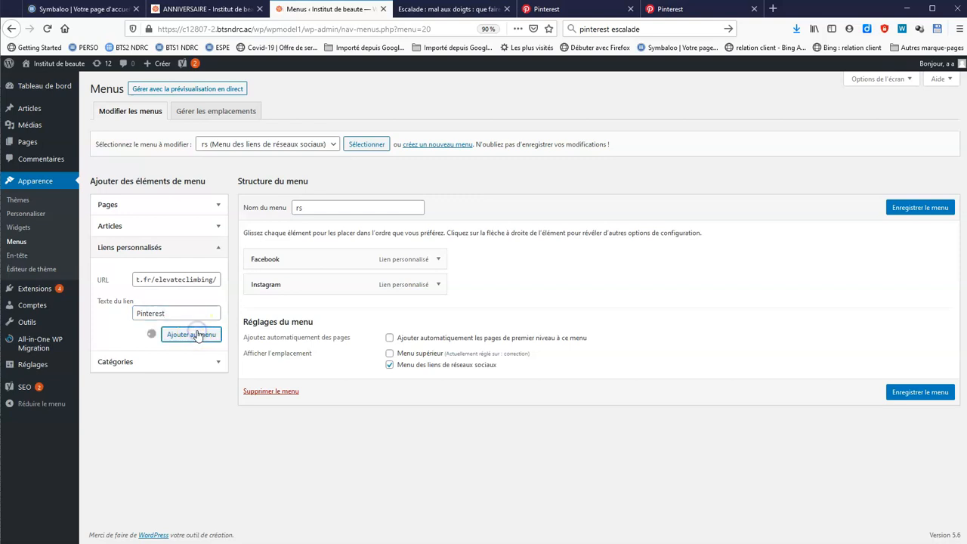
left_click(904, 209)
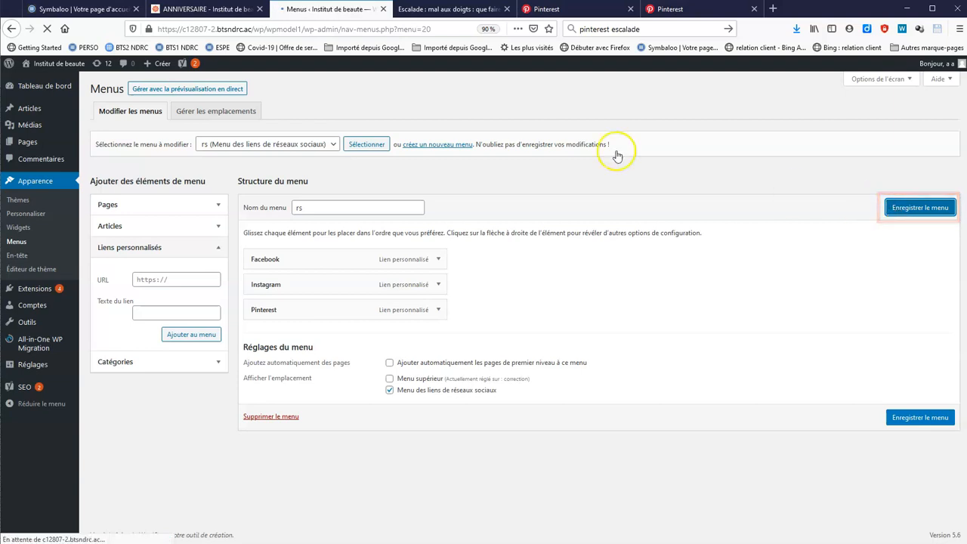
Reload the live homepage, follow the footer's Pinterest icon, then go to Apparence > Widgets
left_click(217, 9)
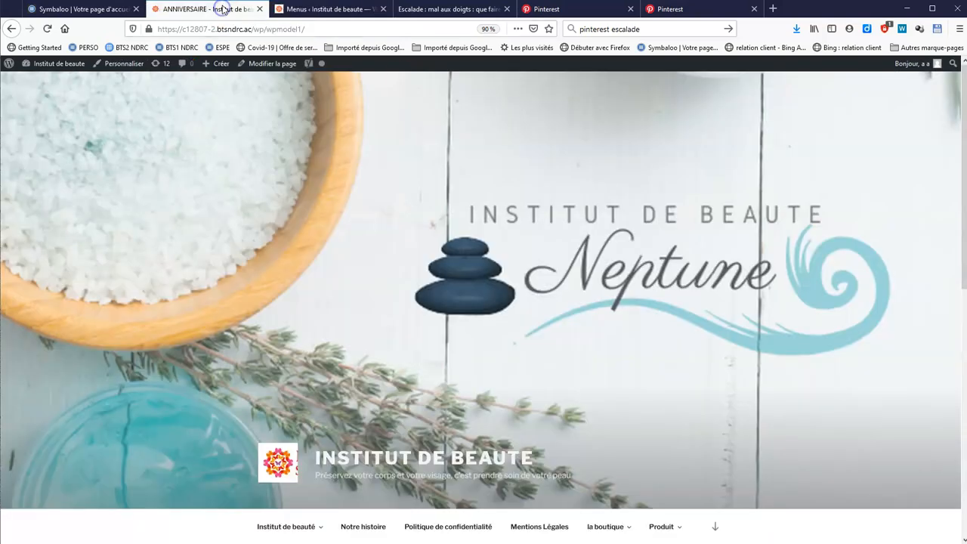
scroll(168, 352, "down", 6)
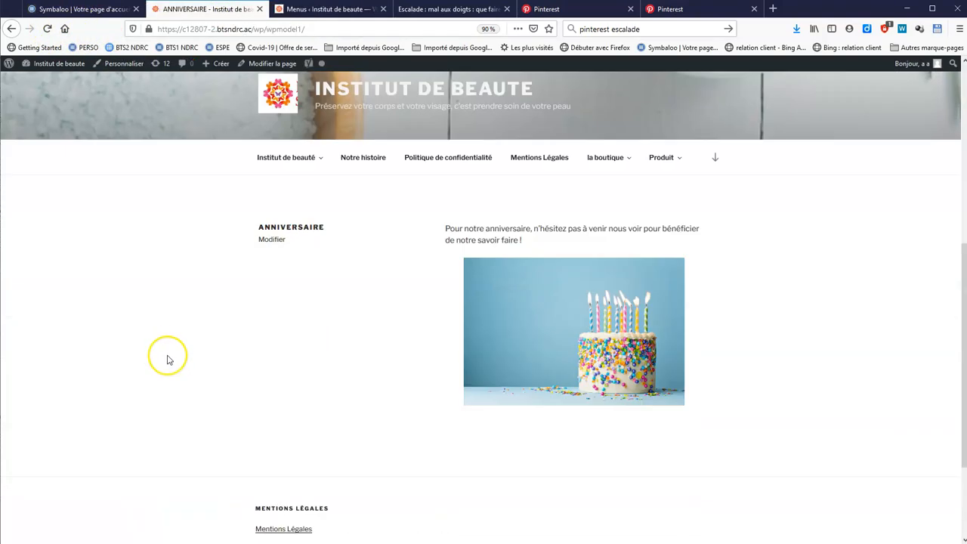
left_click(47, 27)
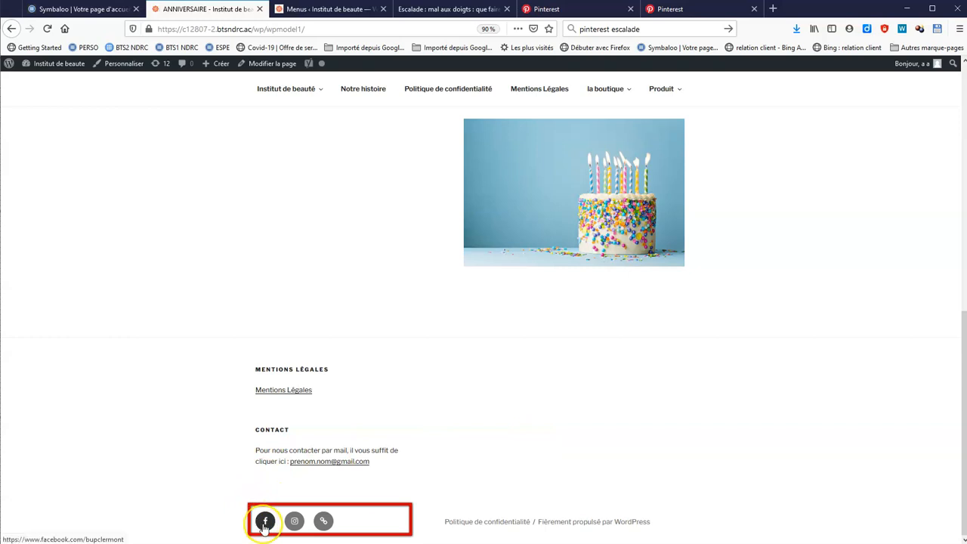
left_click(325, 524)
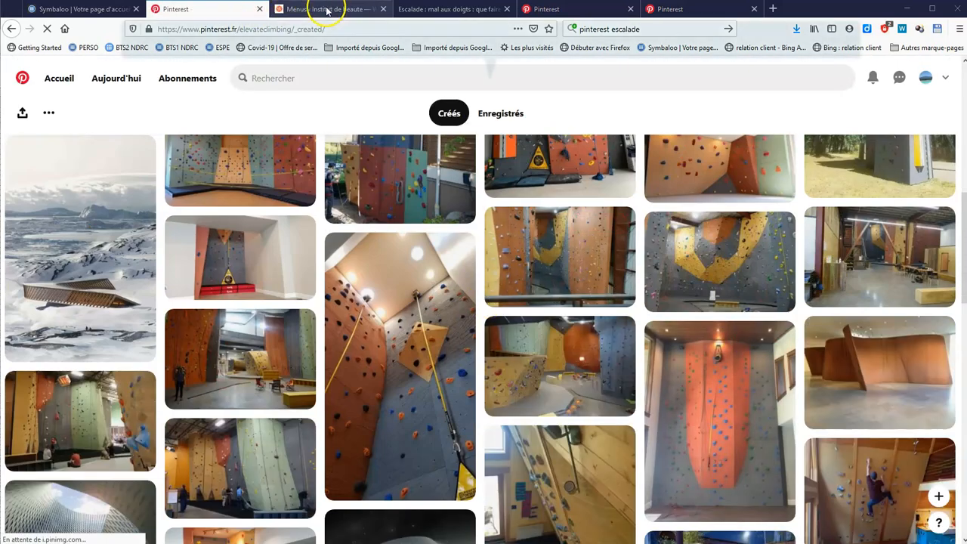
left_click(326, 9)
left_click(18, 228)
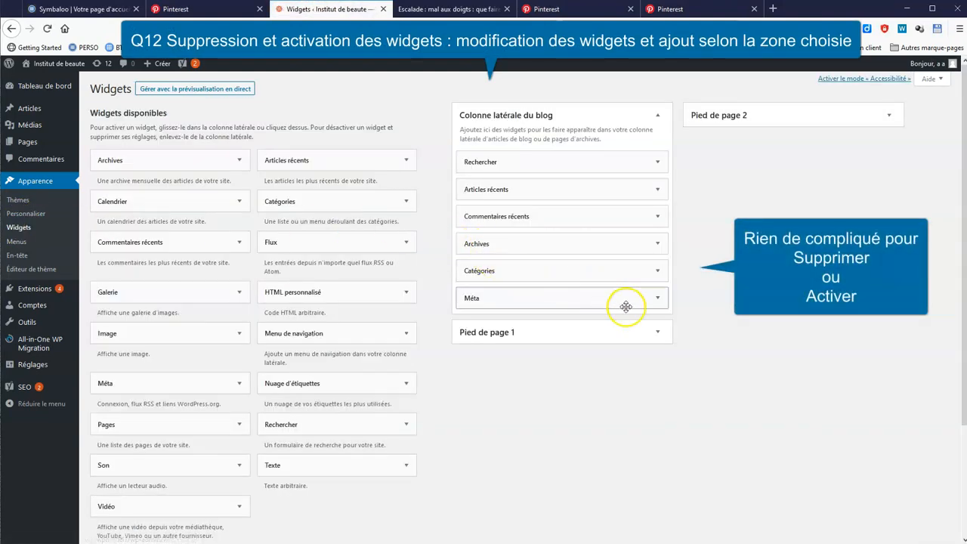
Remove the Méta, Archives and Articles récents widgets from the blog sidebar
left_click(657, 300)
left_click(470, 349)
left_click(658, 244)
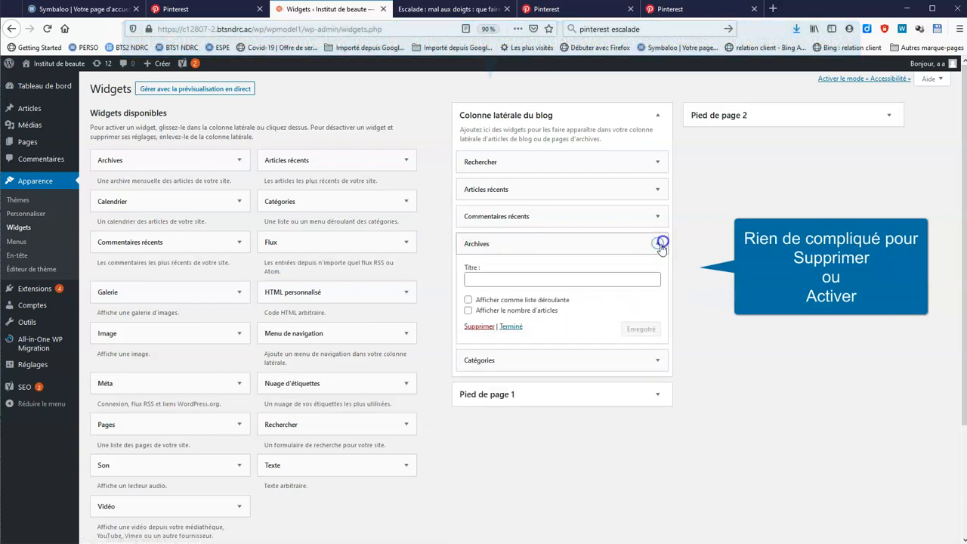
left_click(476, 324)
left_click(658, 188)
left_click(480, 276)
left_click(658, 189)
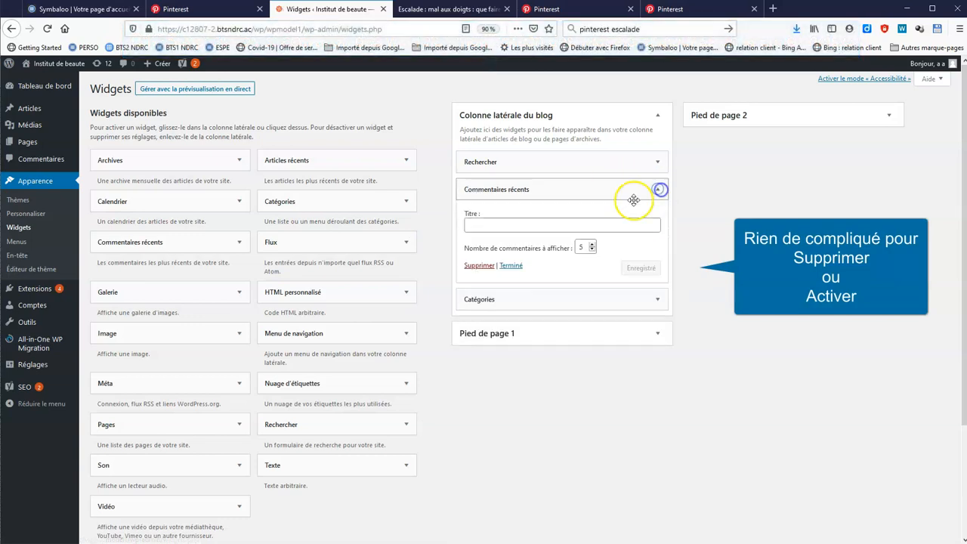
left_click(658, 189)
Add a Nuage d'étiquettes widget titled 'Navigation par thème' to Pied de page 1 and save it
left_click(658, 250)
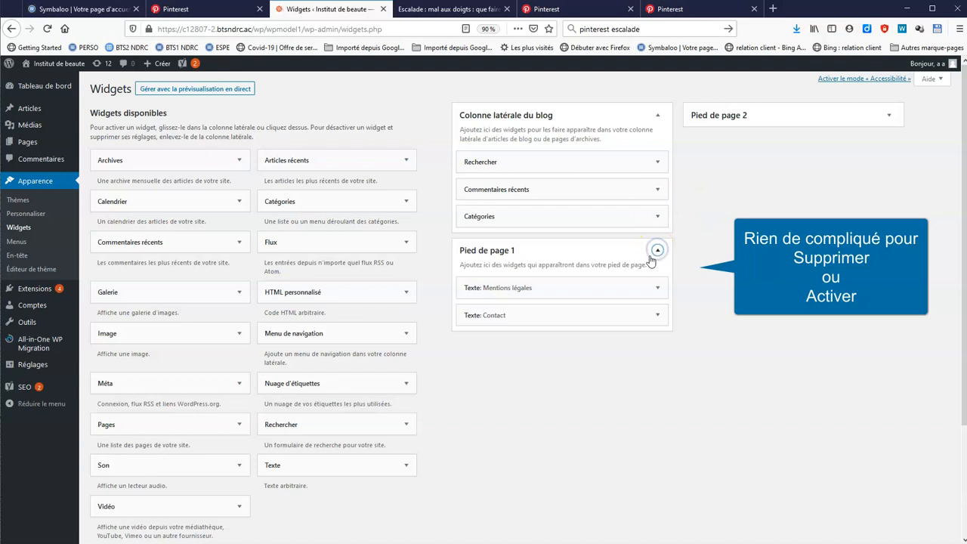
scroll(544, 416, "down", 4)
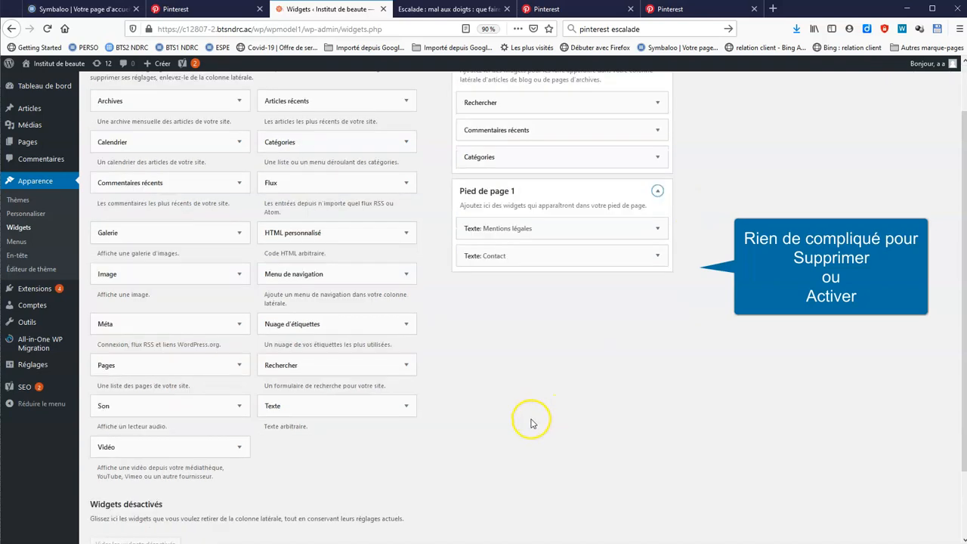
scroll(529, 415, "up", 3)
left_click_drag(366, 350, 594, 255)
left_click(568, 287)
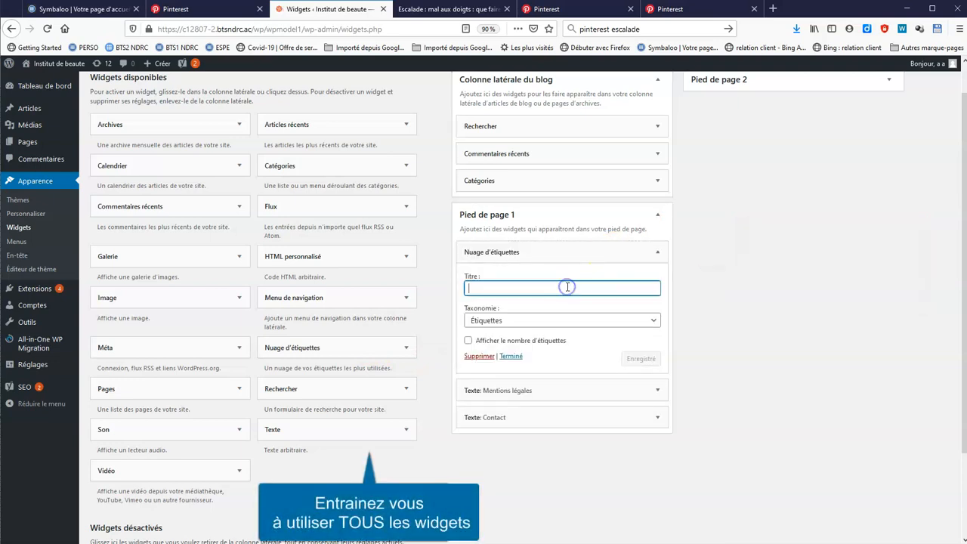
type("Na")
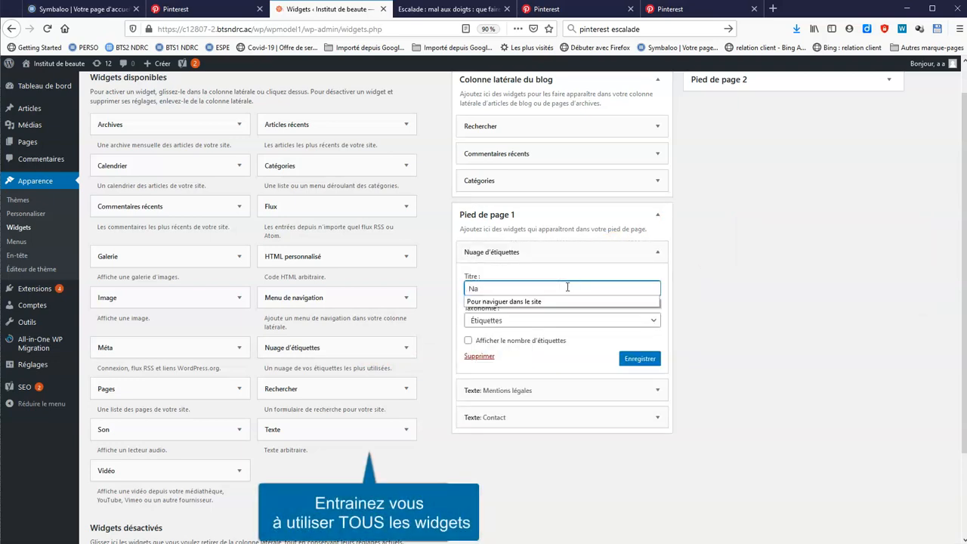
type("vigation par thème")
left_click(640, 359)
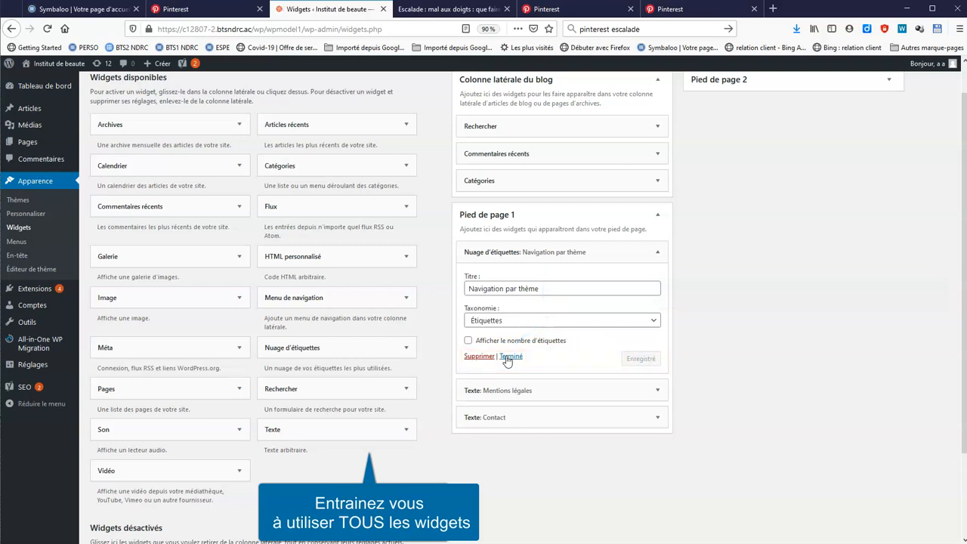
left_click(507, 358)
scroll(722, 338, "up", 1)
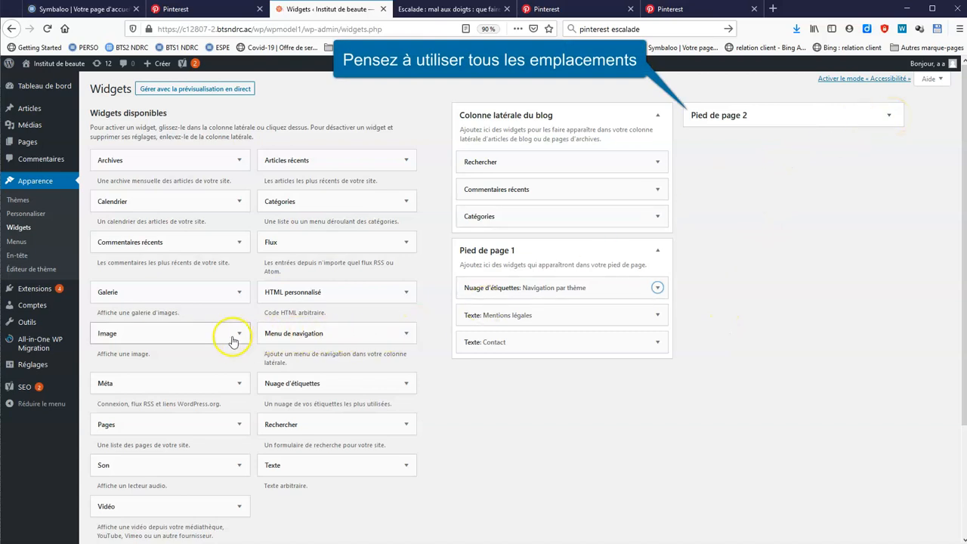
Add a Galerie widget titled 'image' to Pied de page 2
left_click(236, 291)
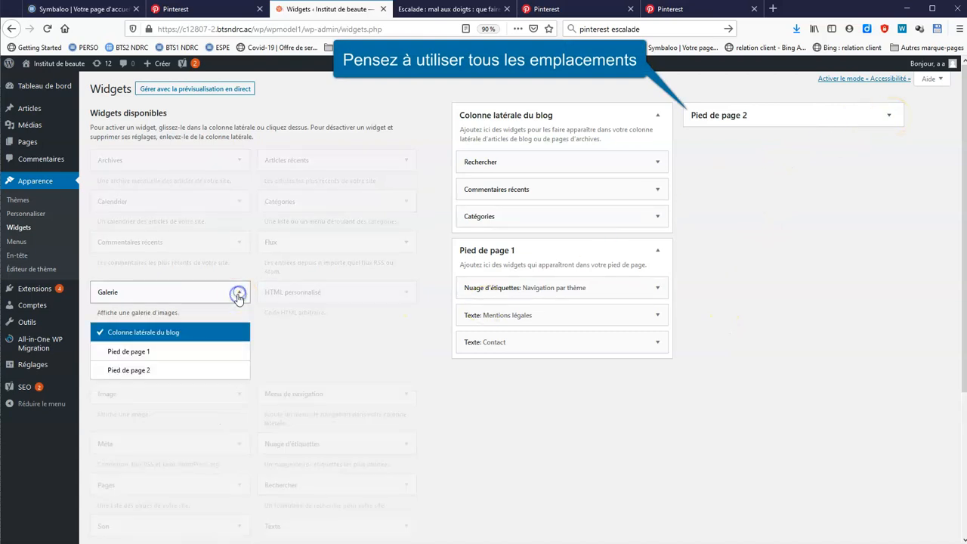
left_click(147, 371)
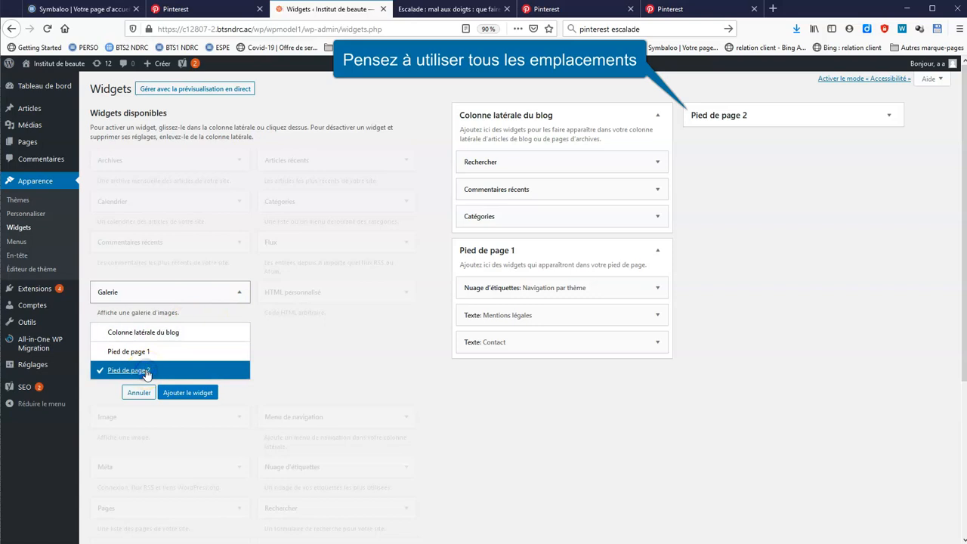
left_click(184, 392)
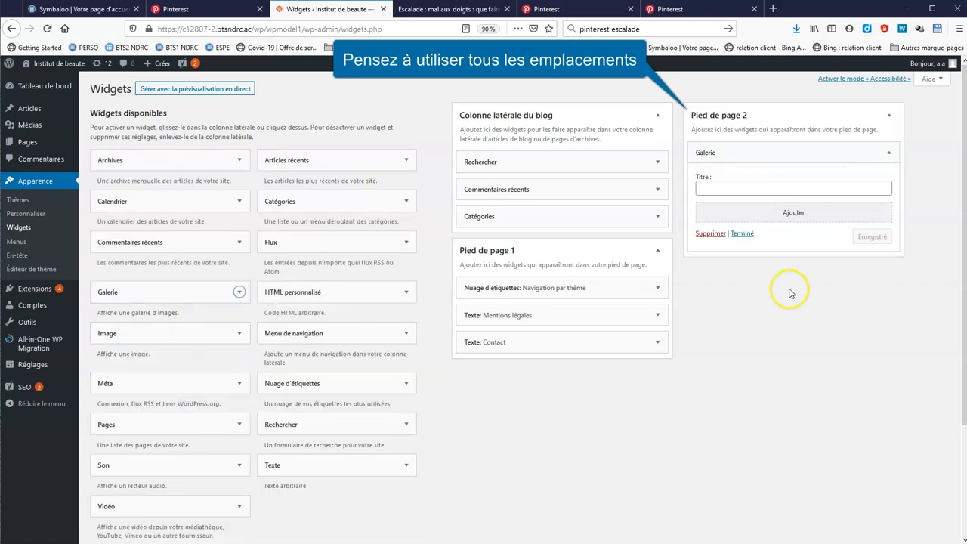
left_click(748, 190)
type("i")
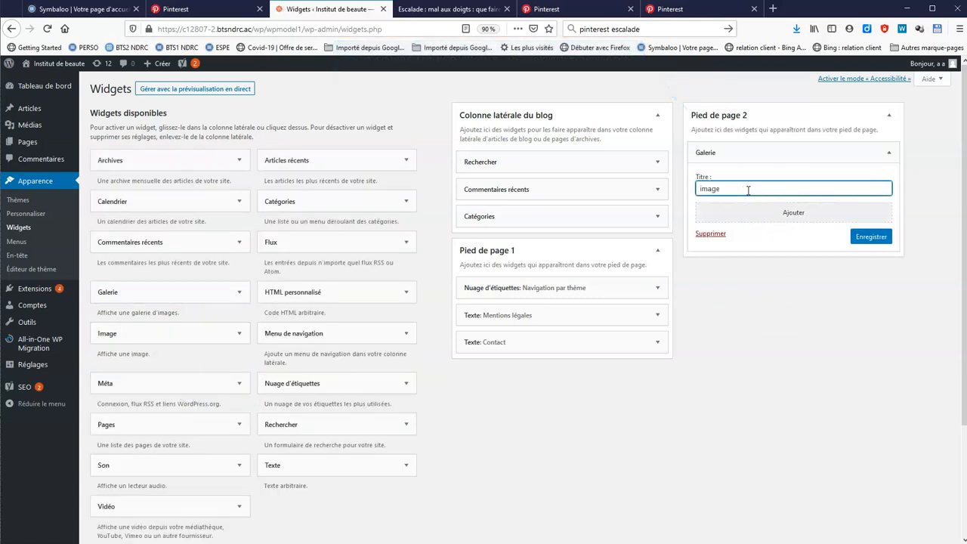
type("mage")
Build the gallery from two shop photos and two Neptune logos, insert it, and save the widget
left_click(794, 213)
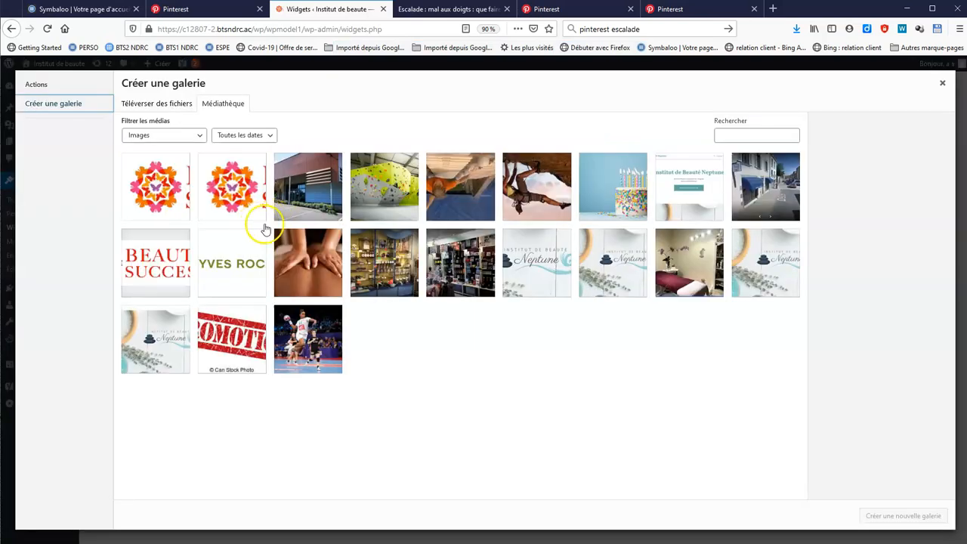
left_click(365, 268)
left_click(454, 256)
left_click(523, 257)
left_click(601, 256)
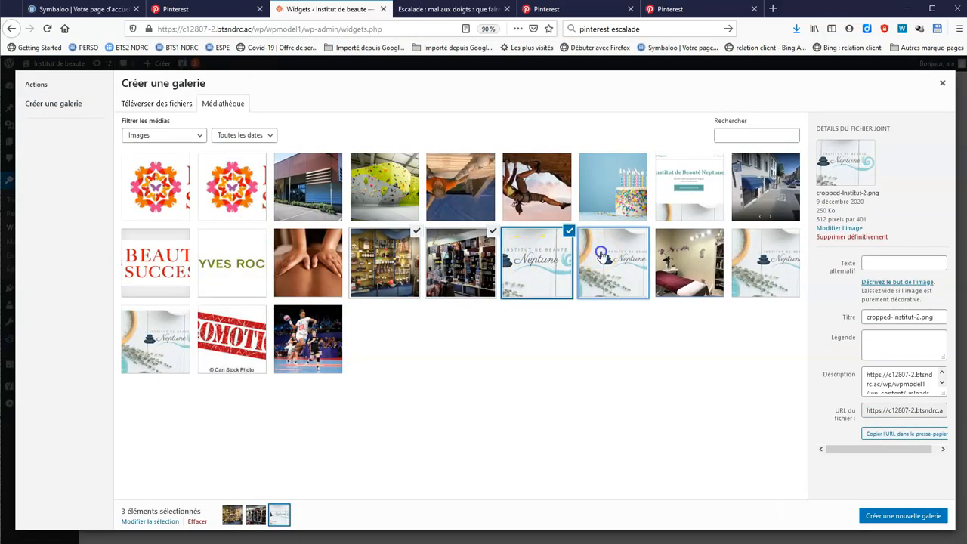
left_click(928, 516)
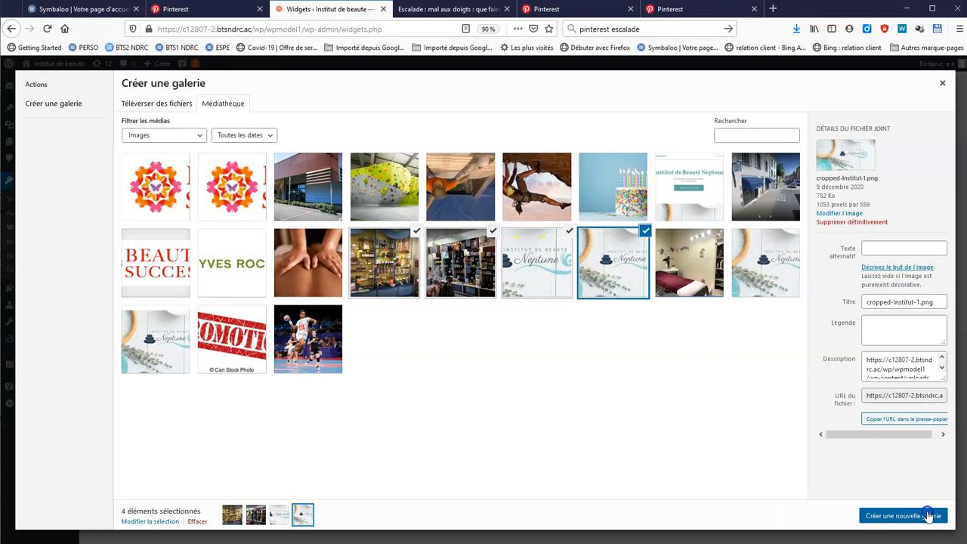
left_click(928, 516)
left_click(872, 398)
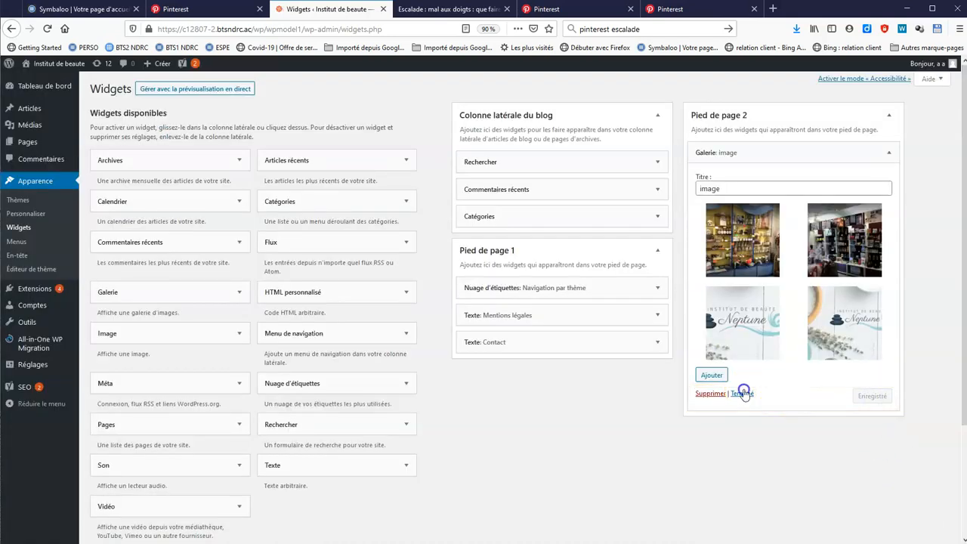
left_click(742, 392)
scroll(619, 432, "down", 3)
scroll(503, 358, "up", 3)
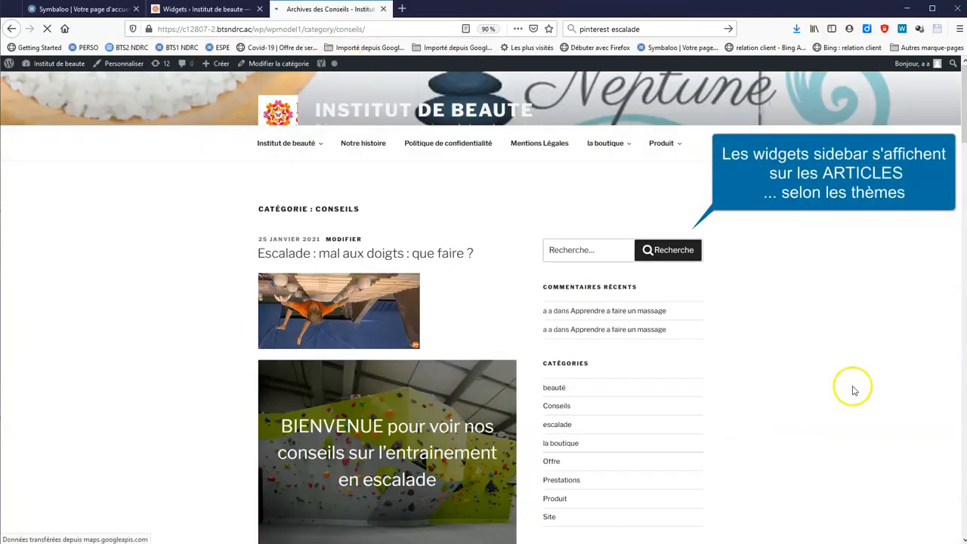
scroll(854, 390, "down", 3)
scroll(866, 378, "up", 2)
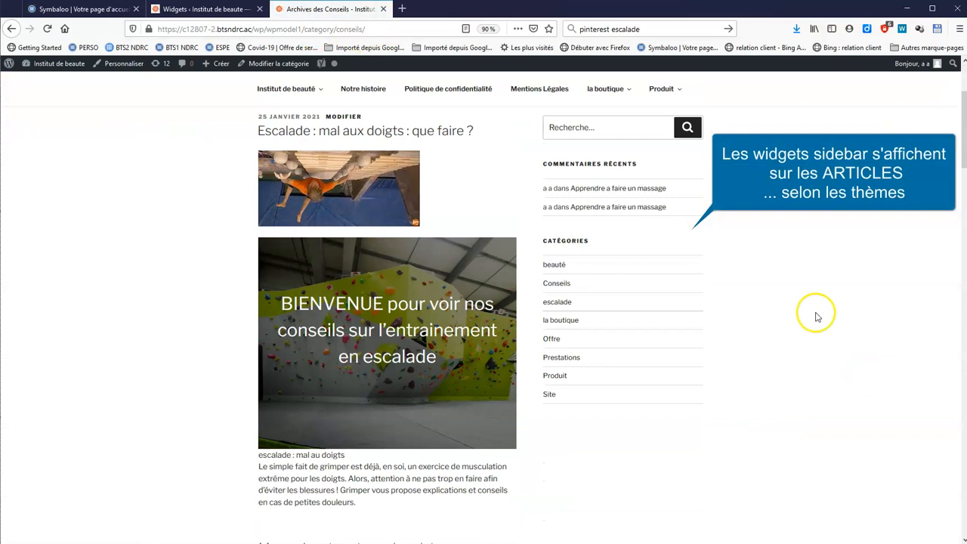
scroll(816, 315, "down", 4)
scroll(826, 326, "down", 15)
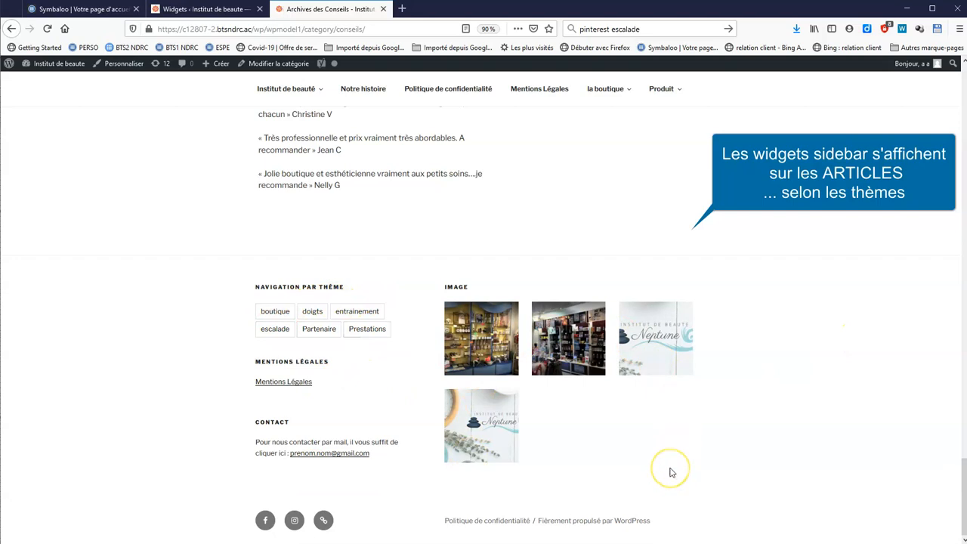
scroll(739, 235, "up", 10)
scroll(956, 384, "up", 10)
left_click(351, 110)
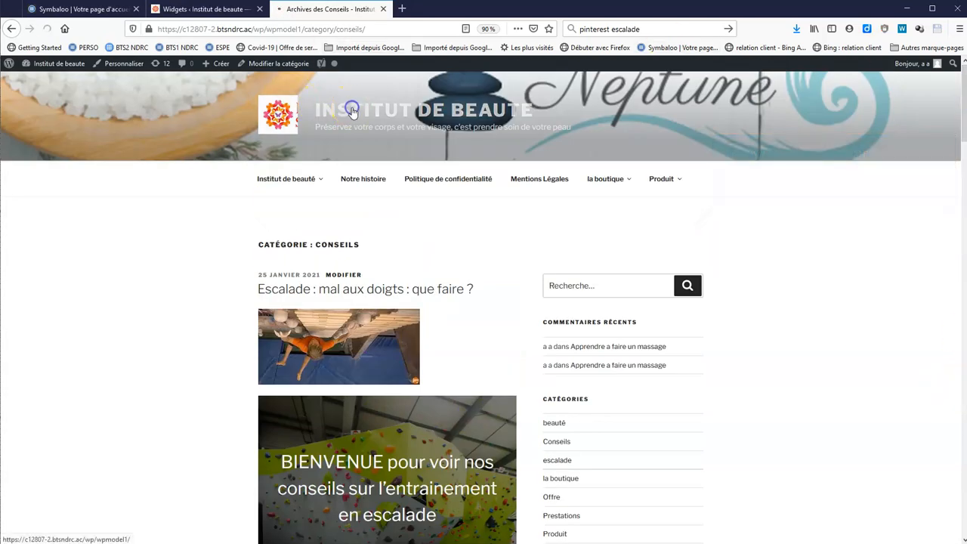
scroll(388, 157, "down", 4)
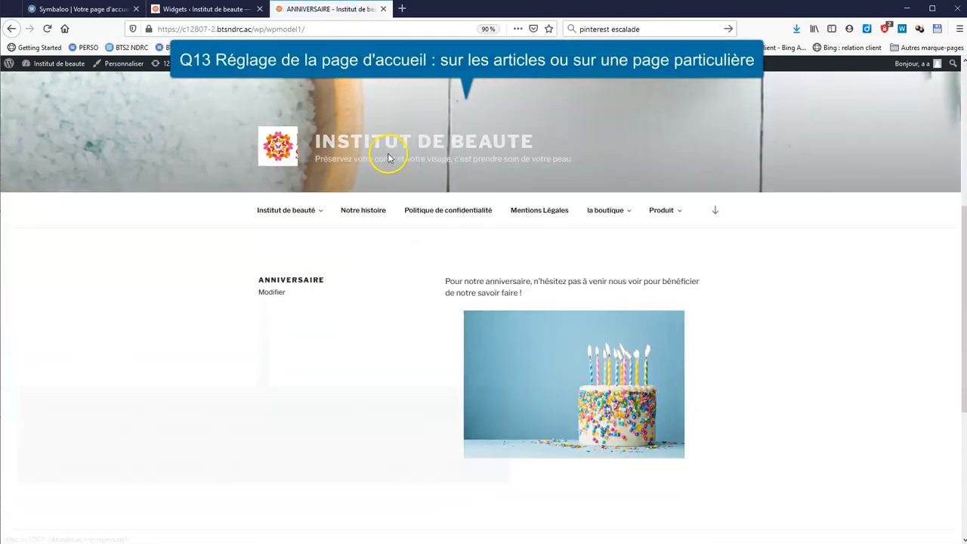
scroll(740, 371, "down", 1)
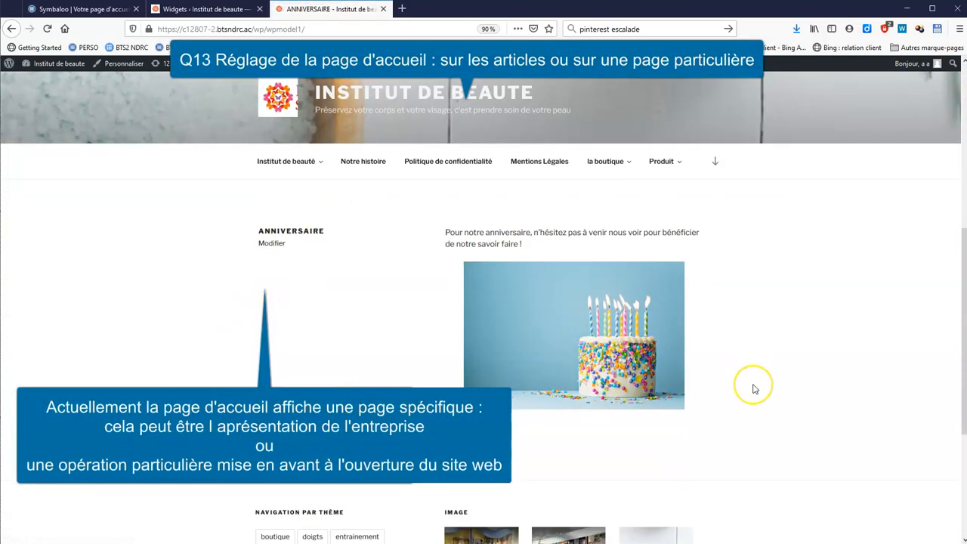
scroll(753, 389, "up", 2)
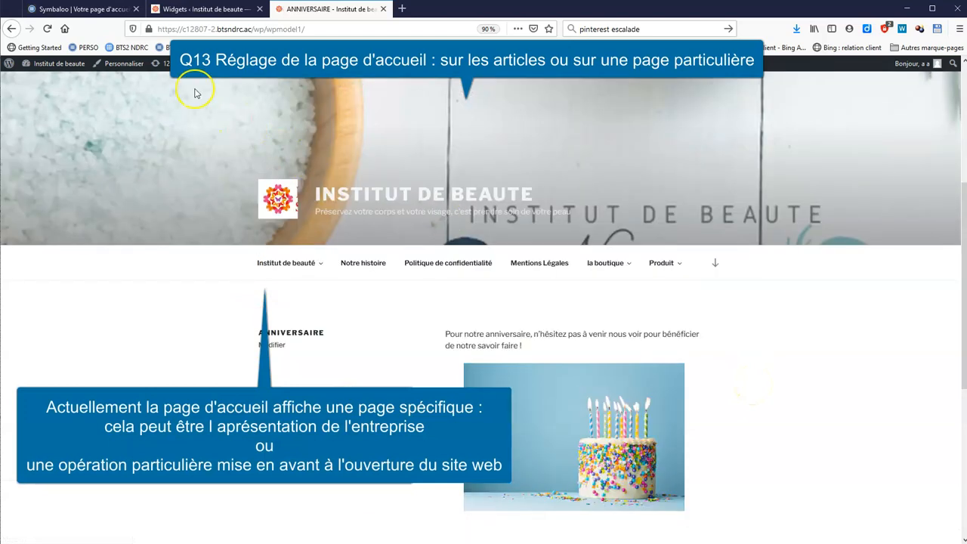
left_click(171, 11)
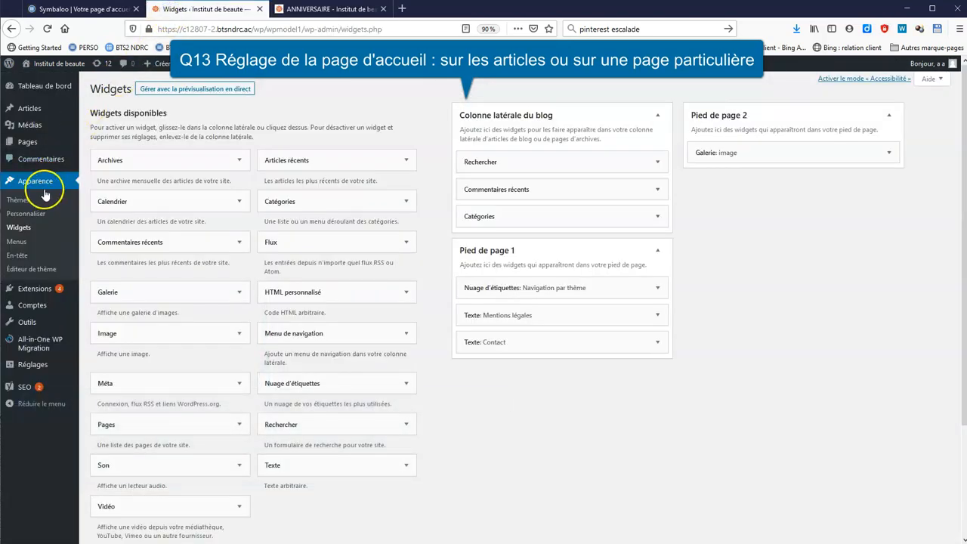
In the Customizer's homepage settings, choose 'Les derniers articles' for the homepage
left_click(40, 215)
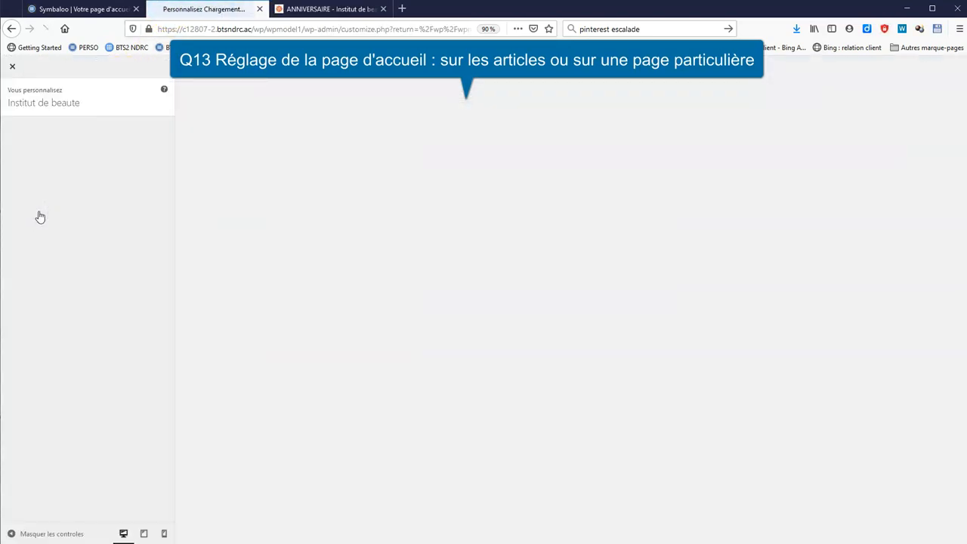
left_click(81, 282)
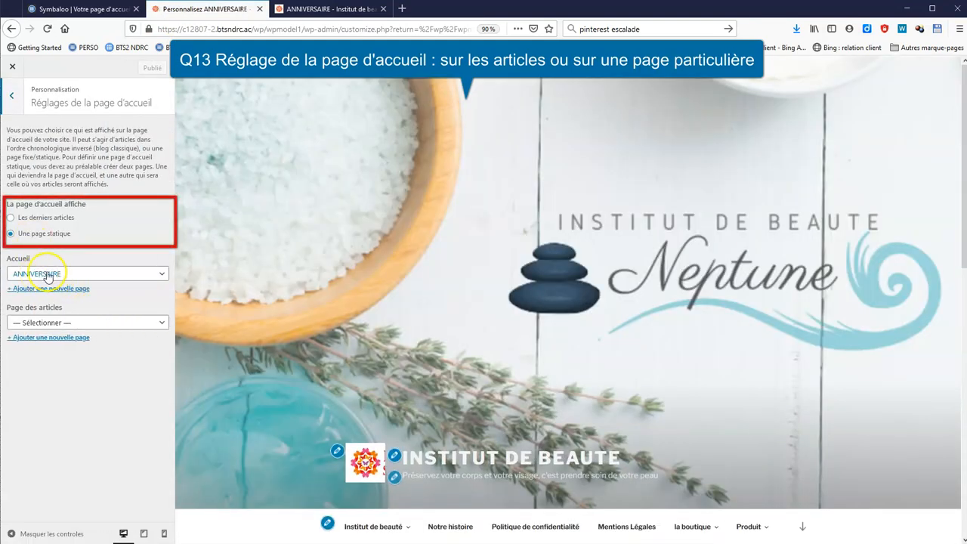
left_click(49, 219)
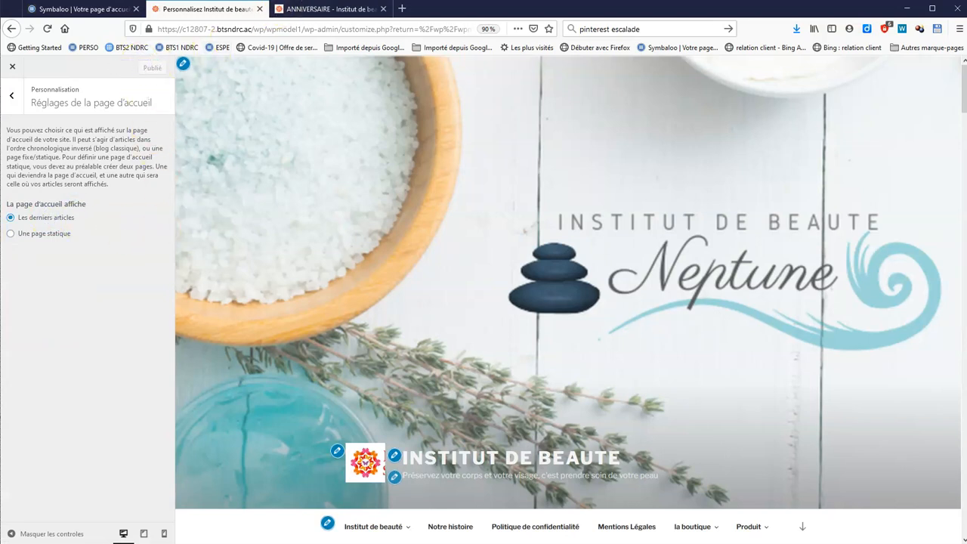
Reload the live homepage and scroll through the listed latest articles
left_click(320, 15)
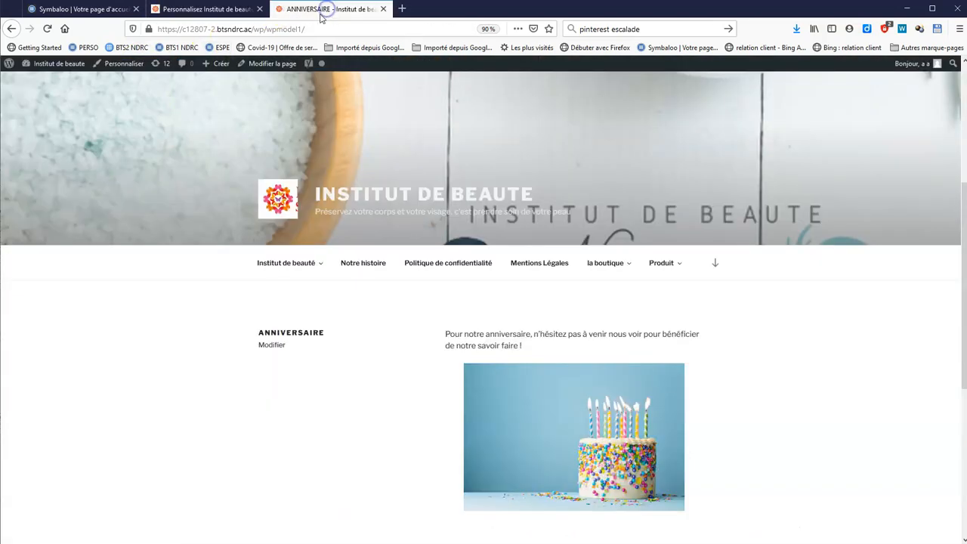
left_click(50, 32)
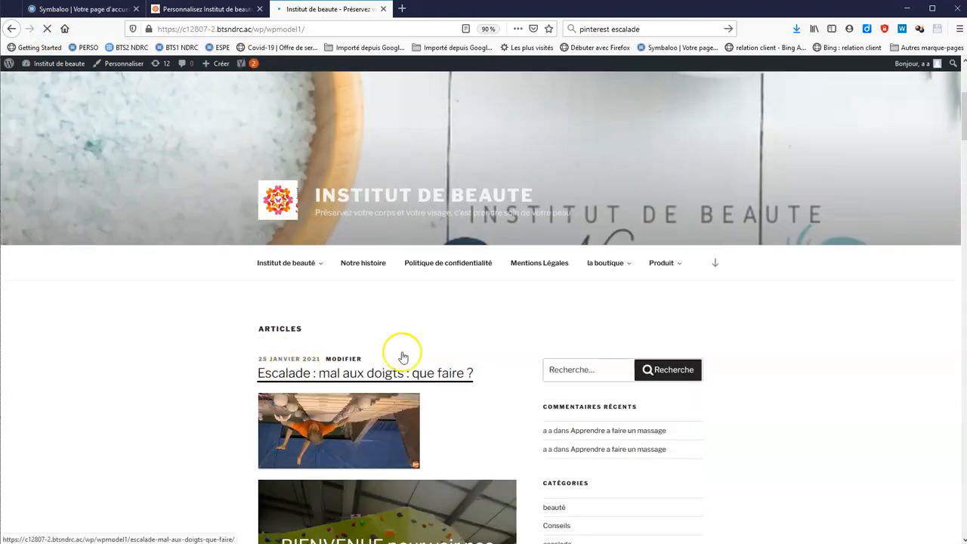
scroll(503, 342, "down", 3)
scroll(504, 342, "down", 4)
scroll(550, 358, "up", 6)
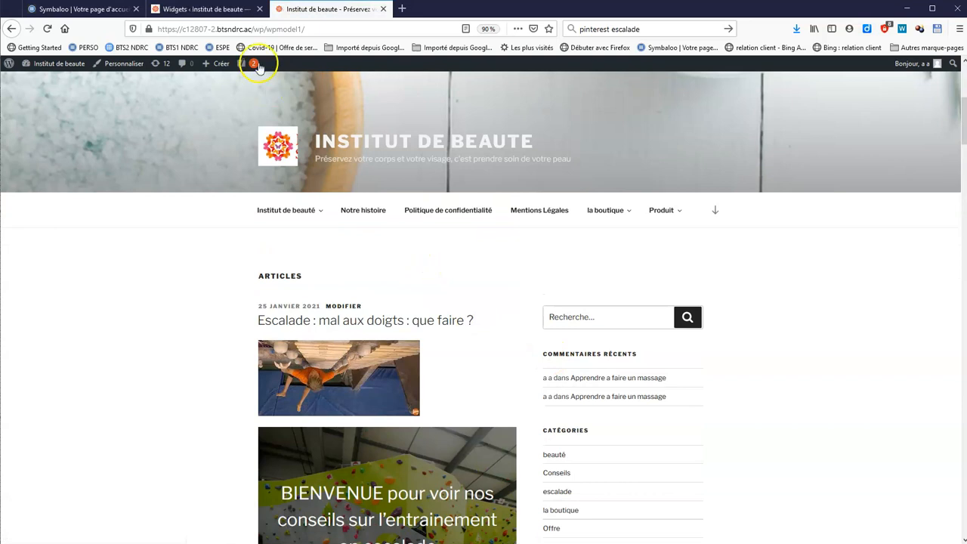
In Réglages > Lecture, set feeds to show L'extrait and save the changes
left_click(219, 9)
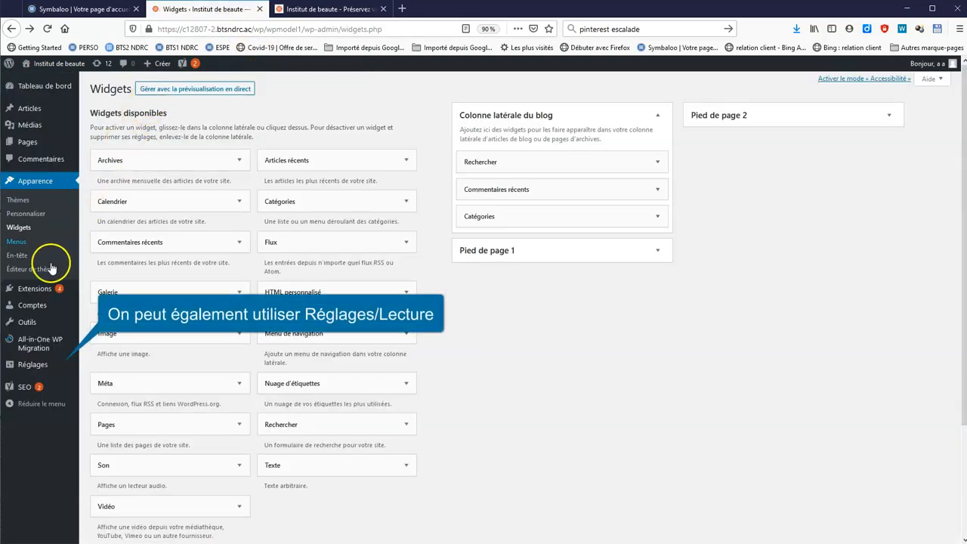
mouse_move(45, 368)
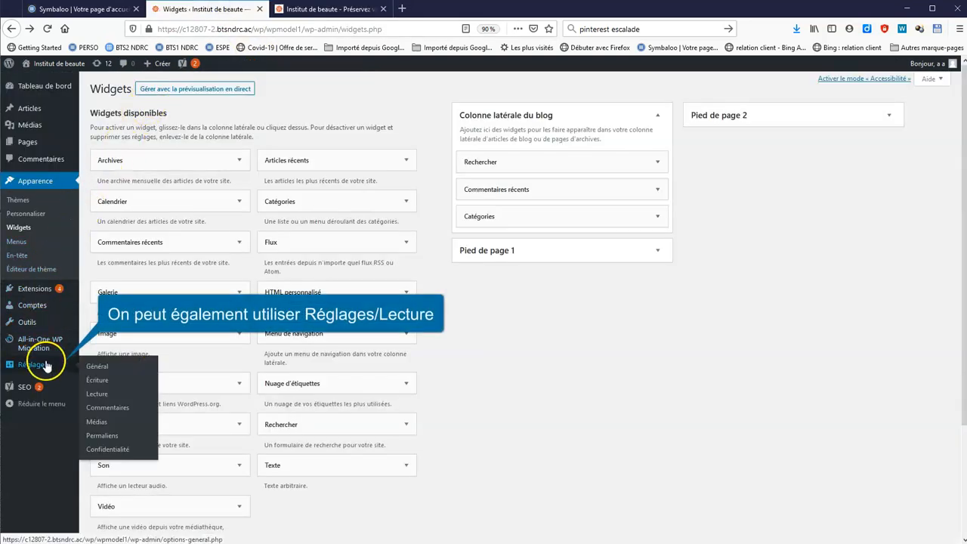
left_click(98, 395)
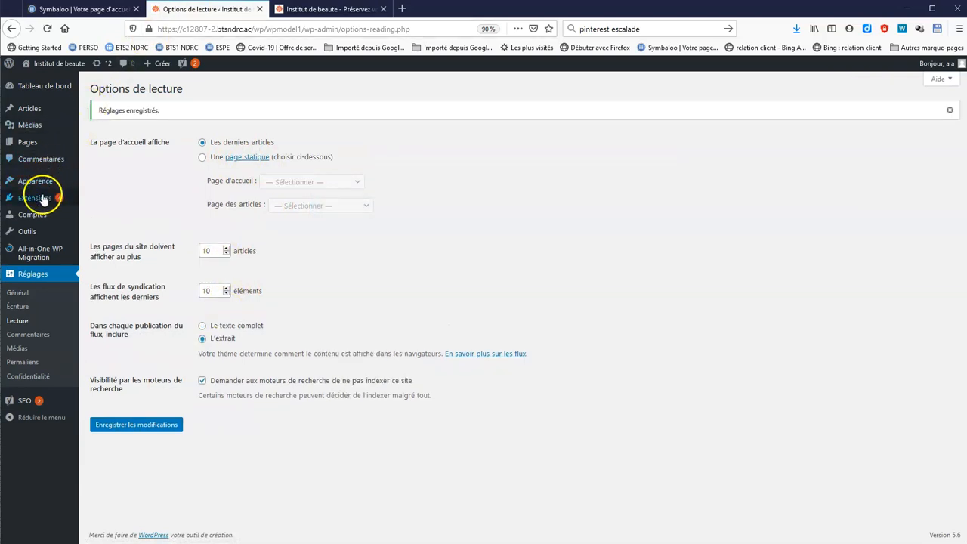
mouse_move(43, 200)
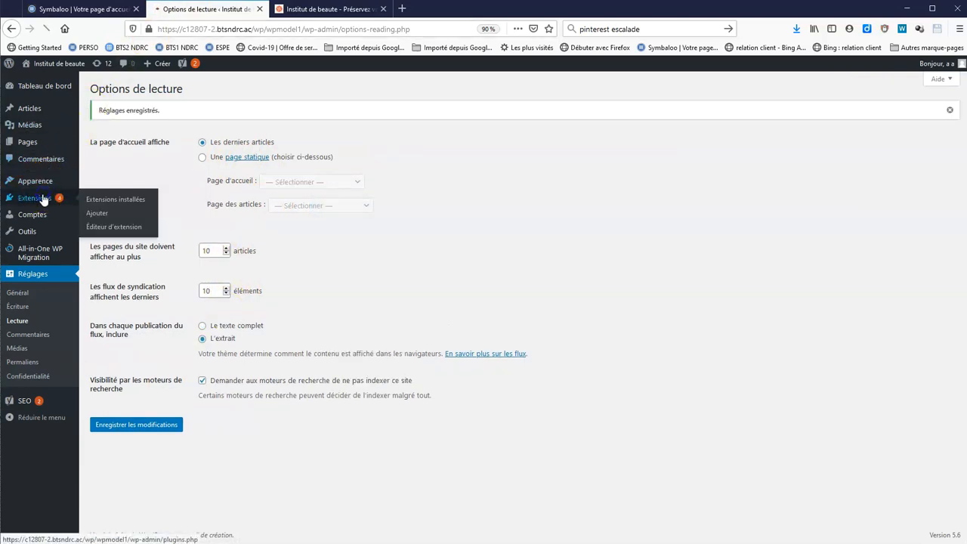
left_click(114, 198)
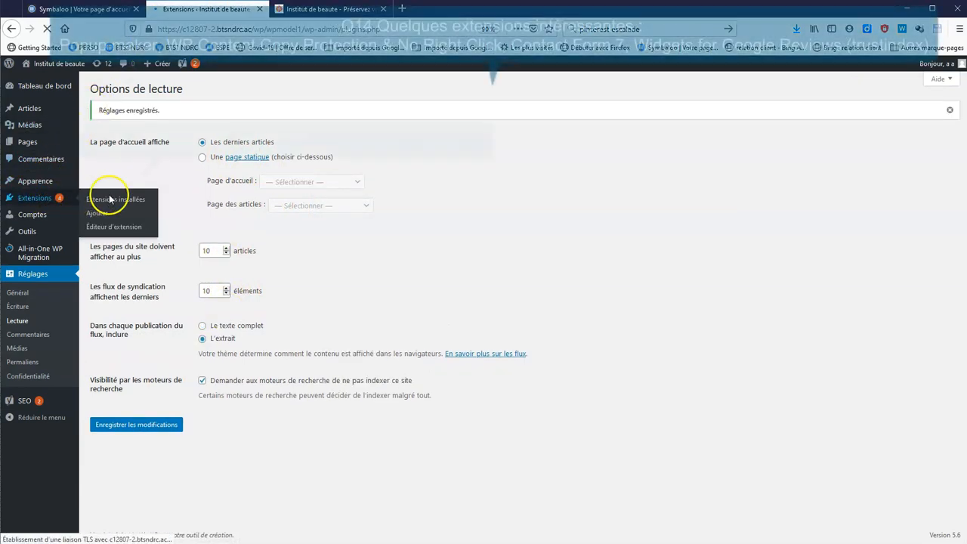
Activate the Popup Maker plugin from Extensions installées
scroll(205, 444, "down", 3)
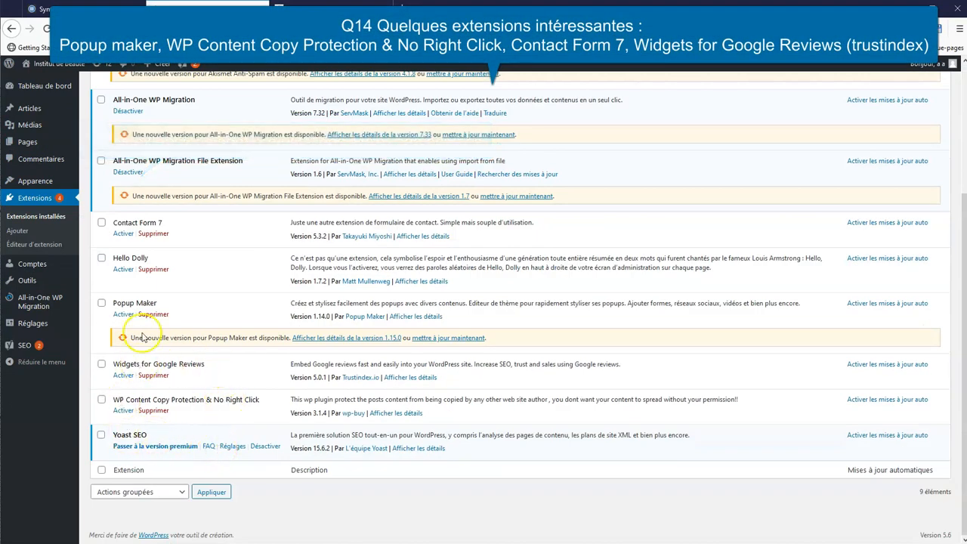
left_click(124, 315)
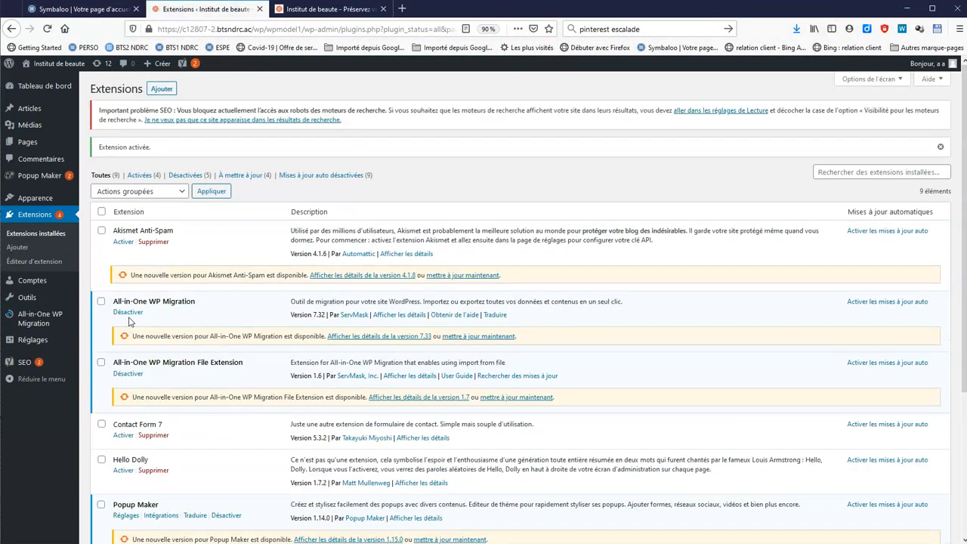
scroll(129, 321, "down", 1)
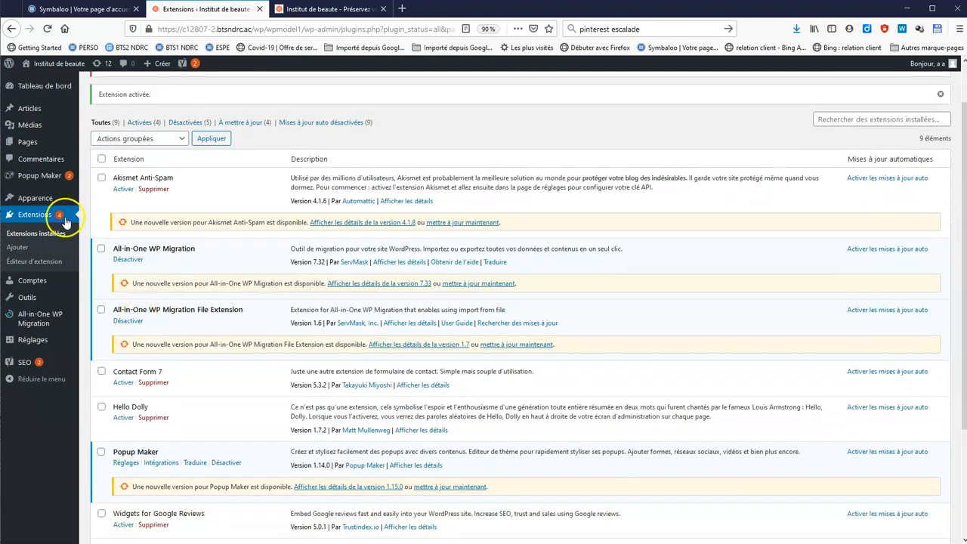
Check the Plus d'expérience popup on the live site, close it, and return to Tous les Popups
mouse_move(52, 180)
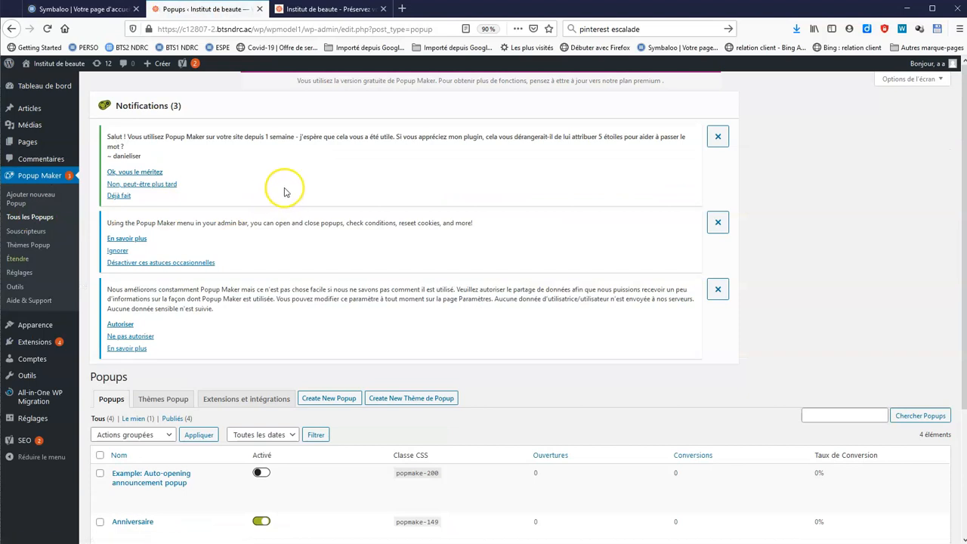
scroll(291, 194, "down", 2)
scroll(290, 194, "down", 1)
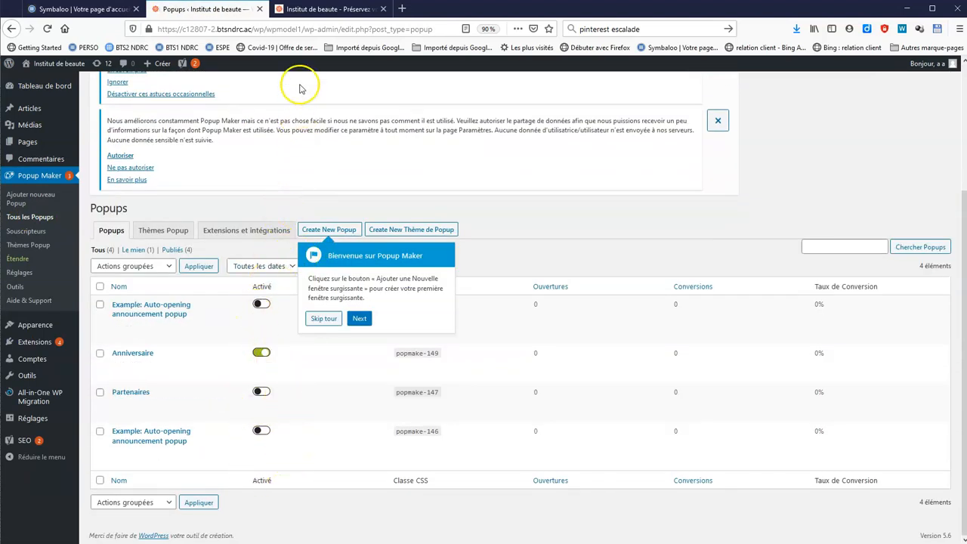
left_click(356, 9)
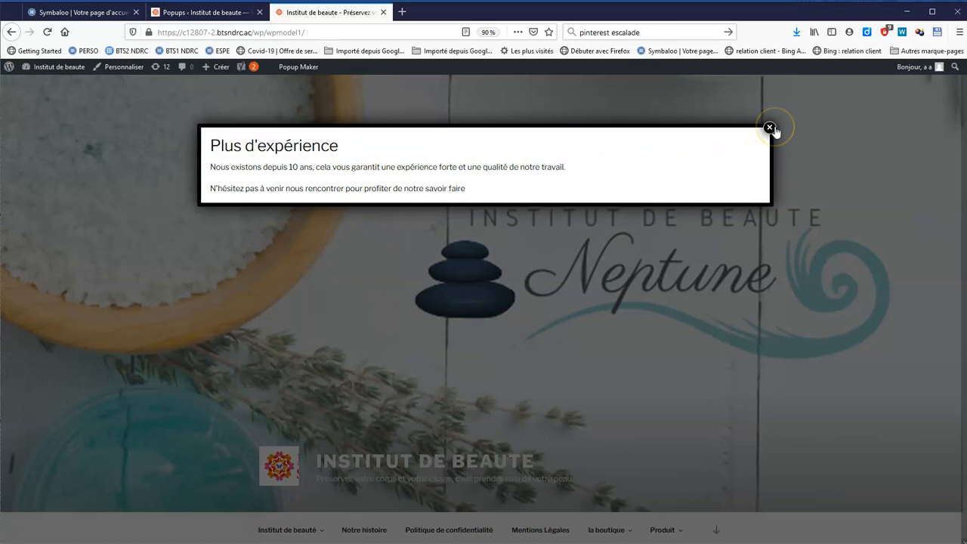
left_click(770, 129)
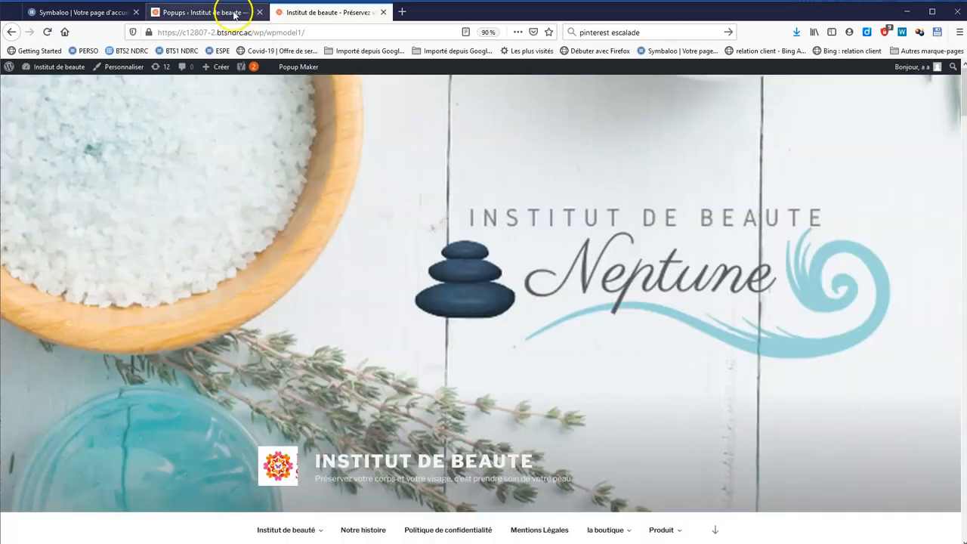
left_click(235, 15)
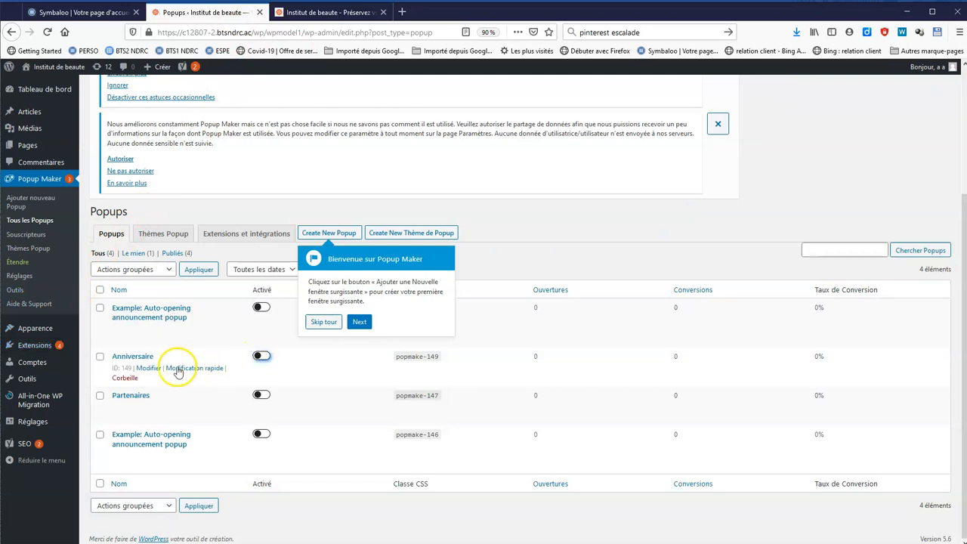
mouse_move(42, 350)
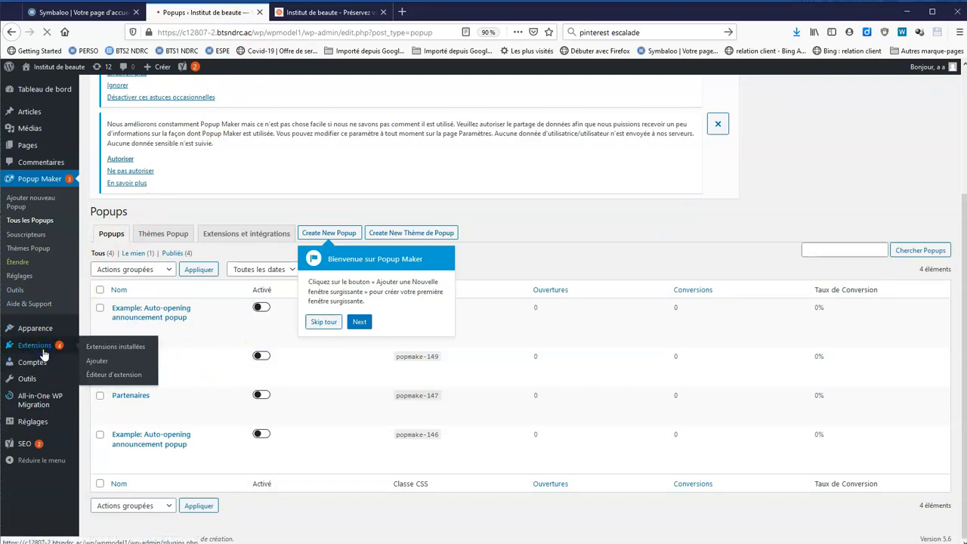
Activate the WP Content Copy Protection plugin and open the live climbing article
scroll(282, 456, "down", 3)
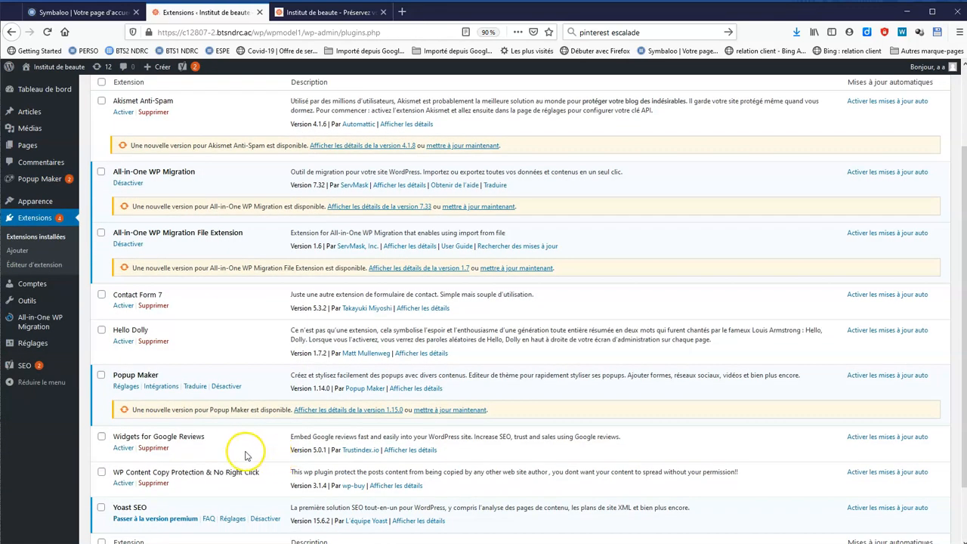
left_click(125, 483)
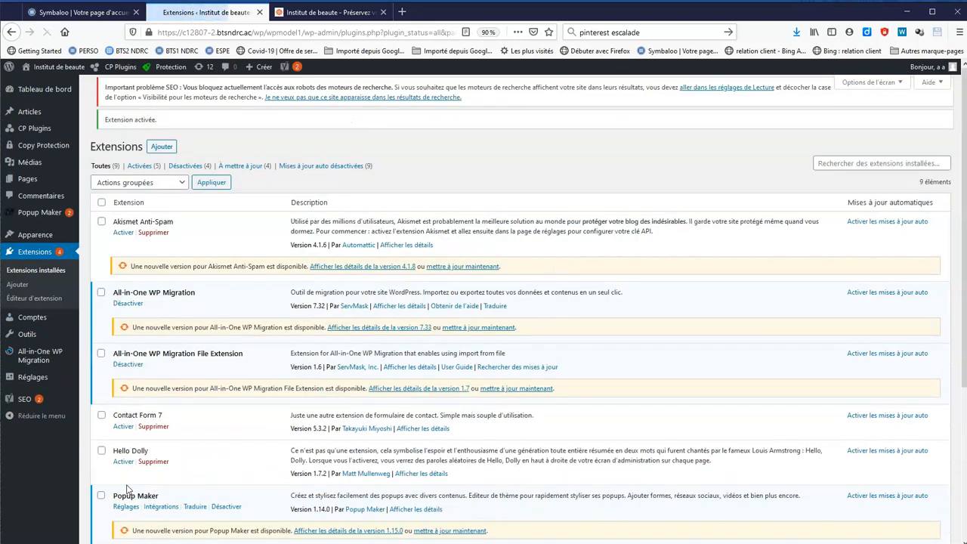
left_click(300, 13)
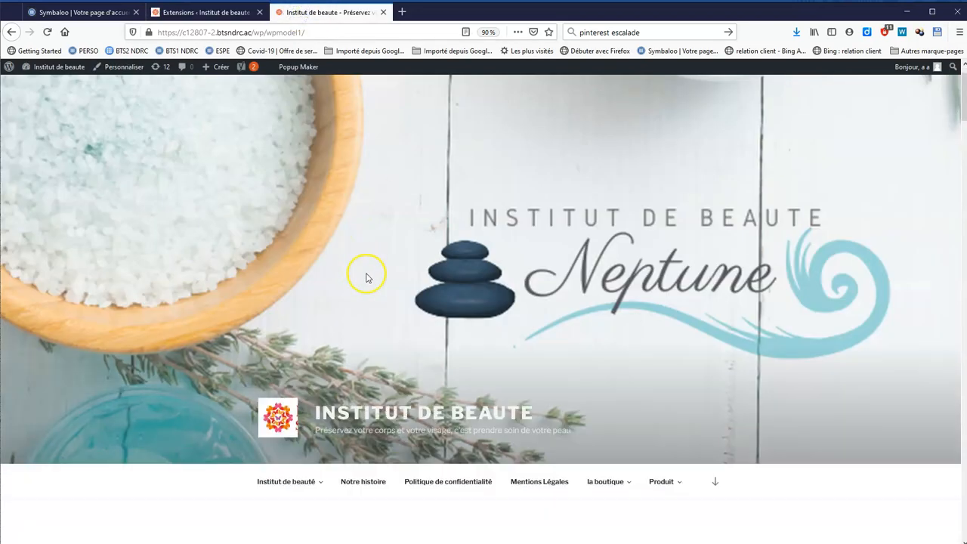
scroll(368, 291, "down", 10)
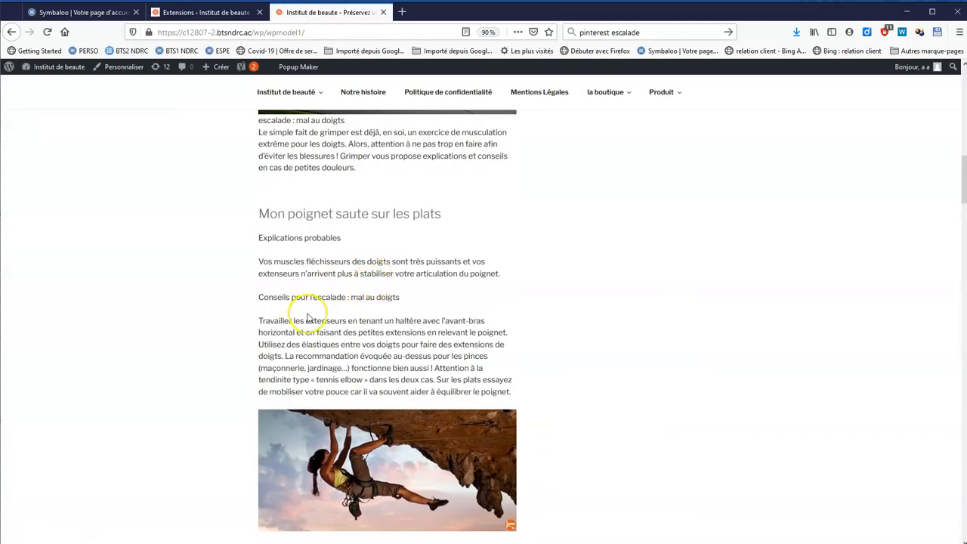
Reload the climbing article and confirm right-clicking the photo is blocked by copy protection
left_click_drag(308, 318, 372, 376)
right_click(395, 453)
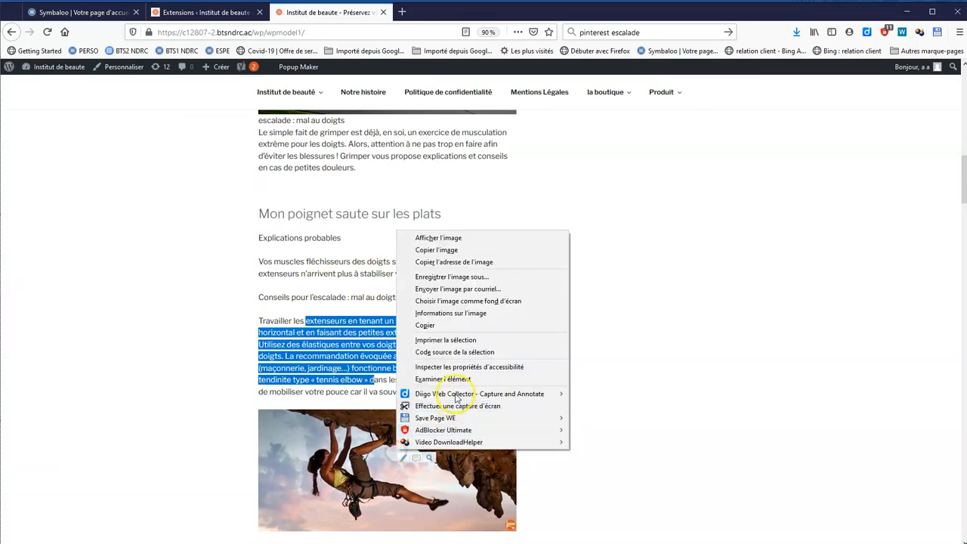
left_click(680, 270)
left_click(680, 270)
left_click(48, 31)
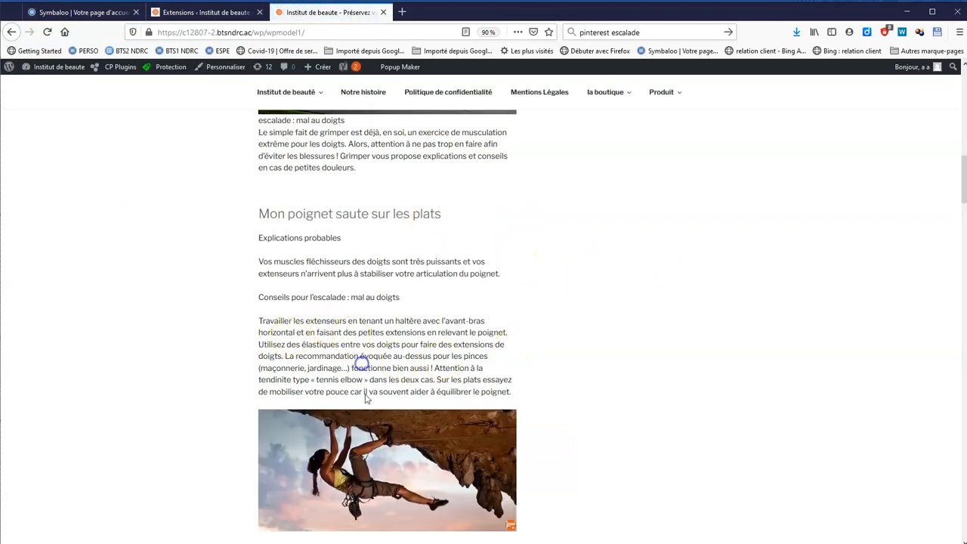
right_click(370, 436)
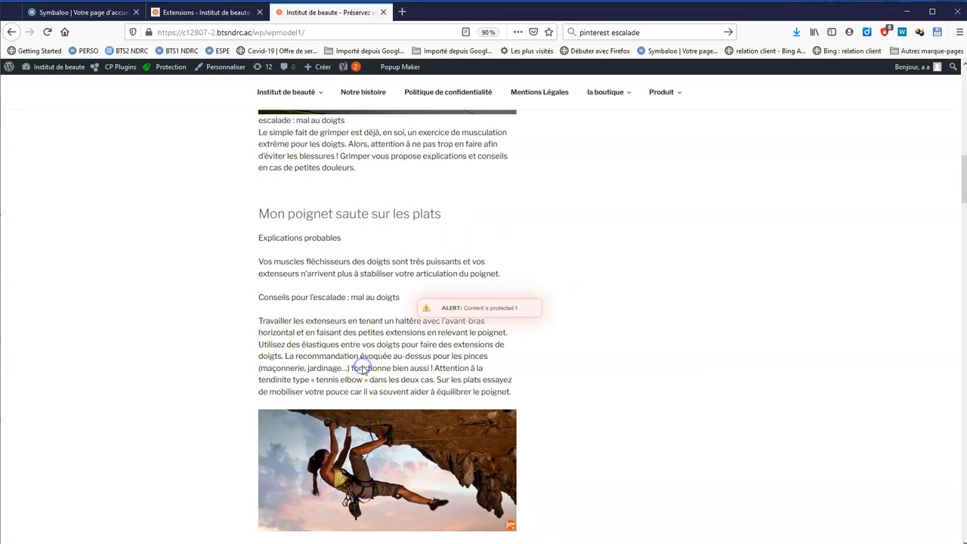
left_click(203, 12)
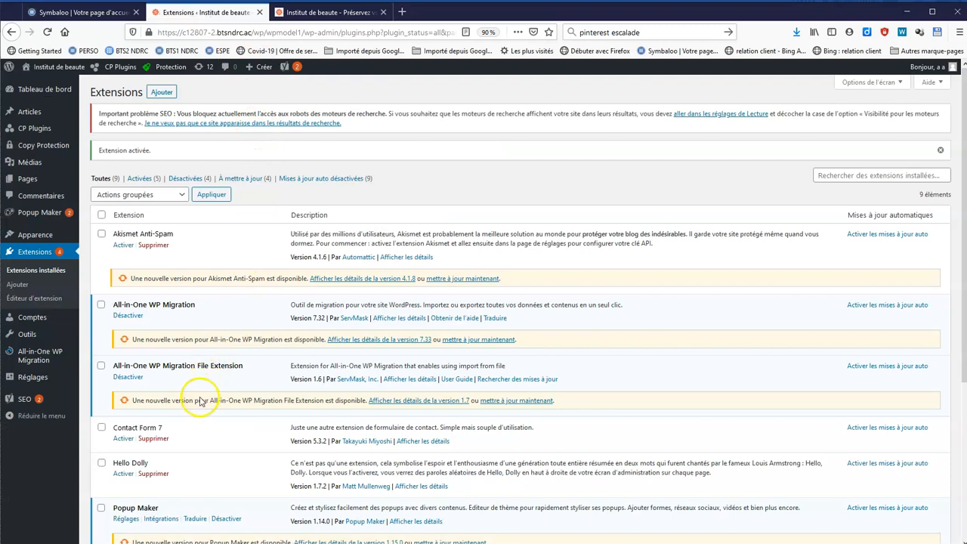
Open the Trustindex Google reviews setup and copy the B'Up Google Maps address
scroll(210, 470, "down", 4)
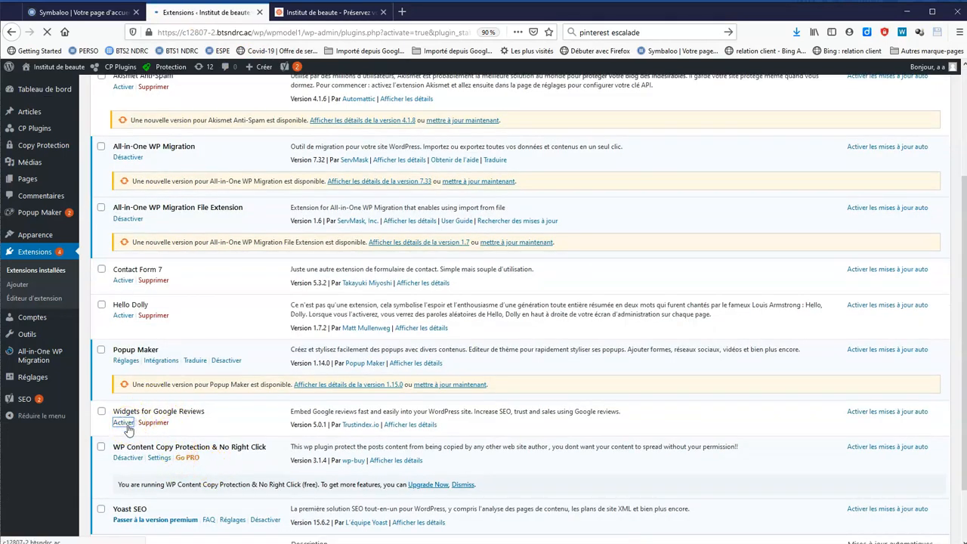
left_click(188, 370)
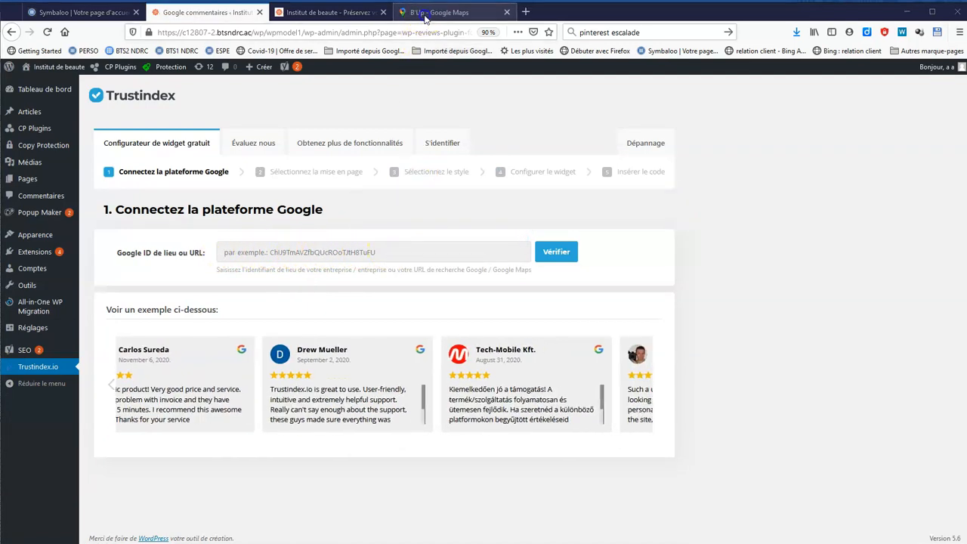
left_click(425, 14)
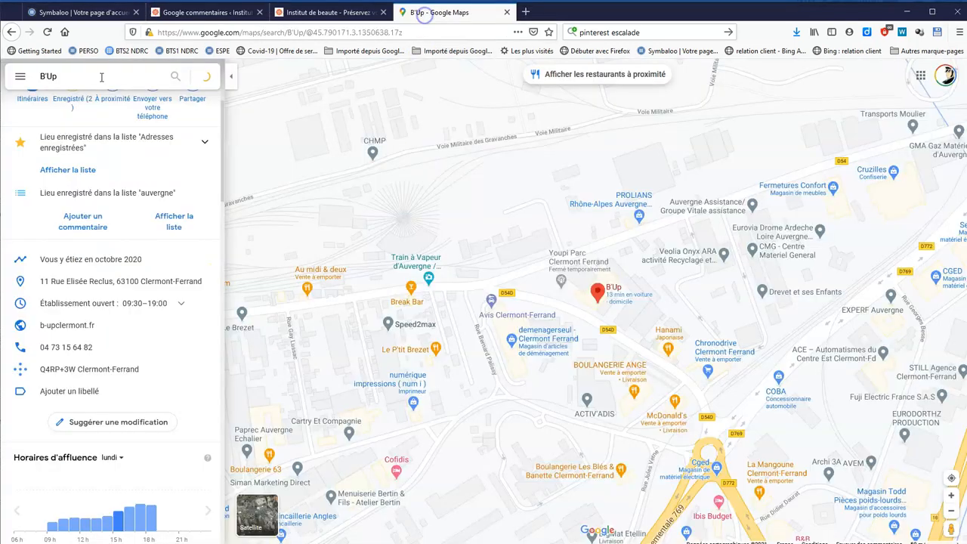
left_click(298, 33)
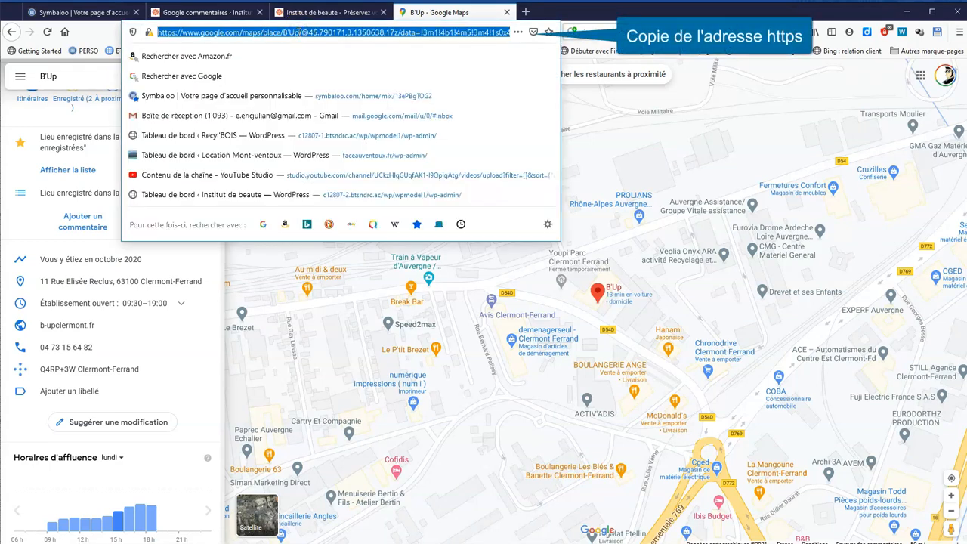
left_click(246, 12)
Paste the Maps address into the Google ID field, verify it, and connect the B'Up listing
left_click(326, 256)
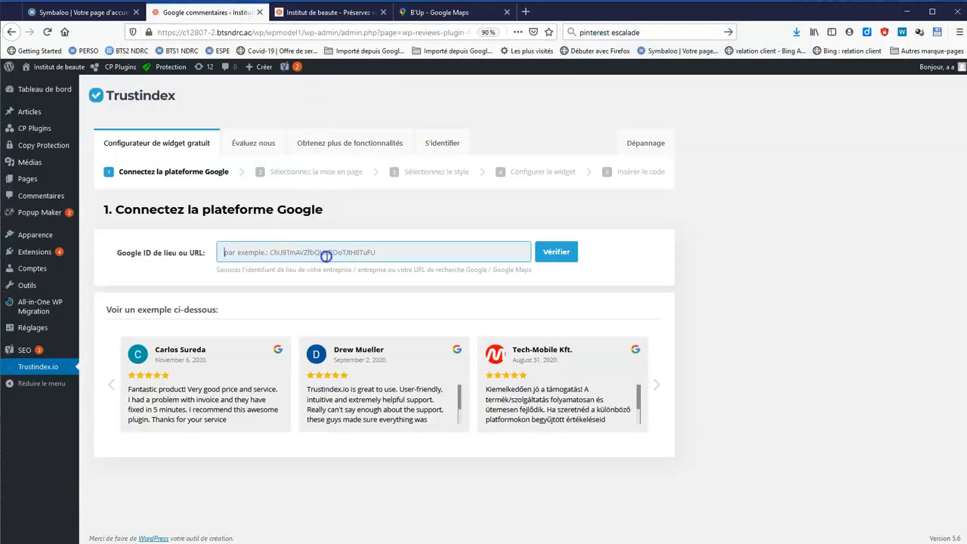
key("ctrl+v")
left_click(556, 253)
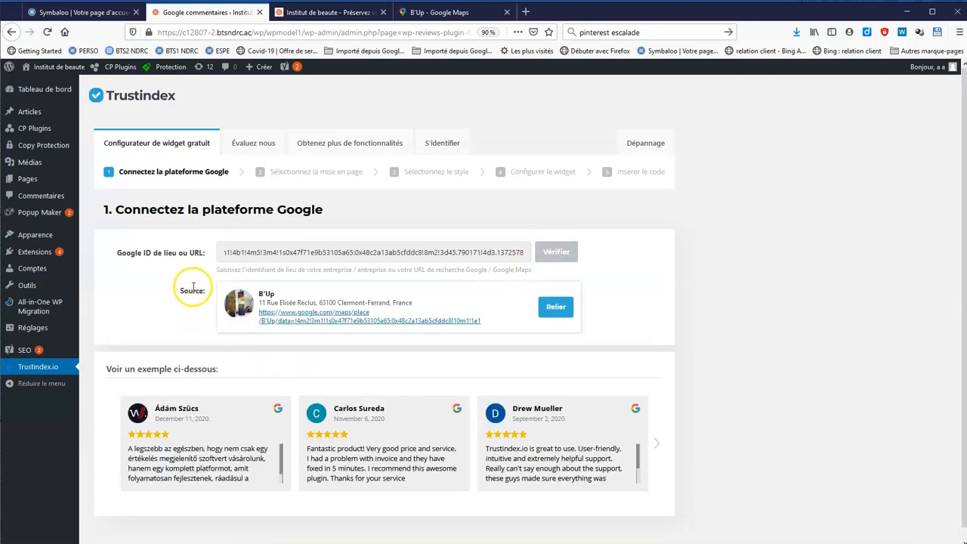
left_click(554, 312)
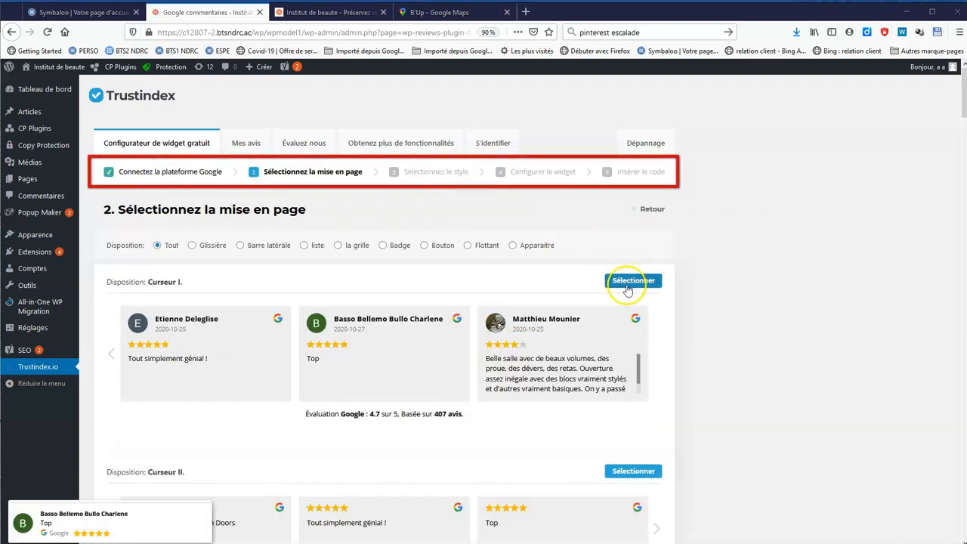
Give the Trustindex widget the Curseur II layout and Light border style, then save to get its code
left_click(632, 471)
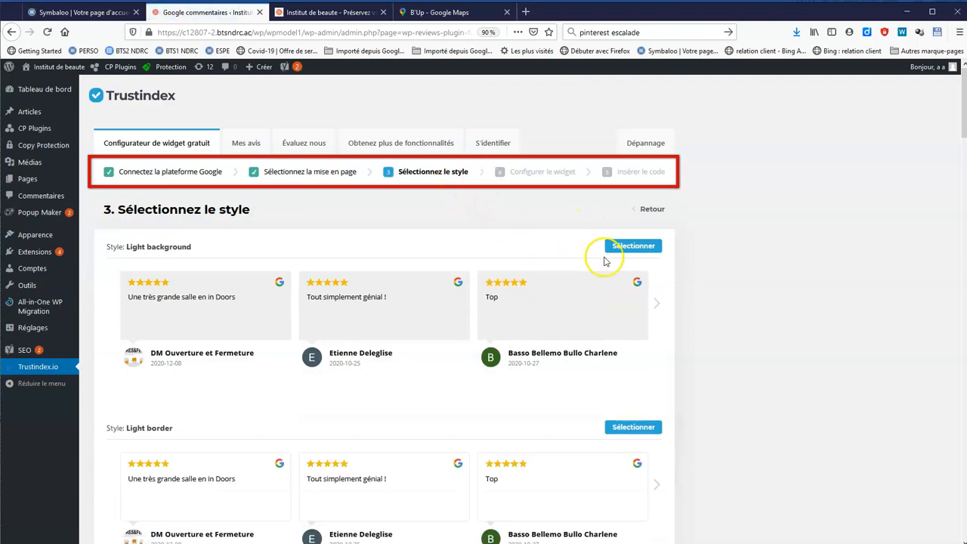
scroll(604, 408, "down", 2)
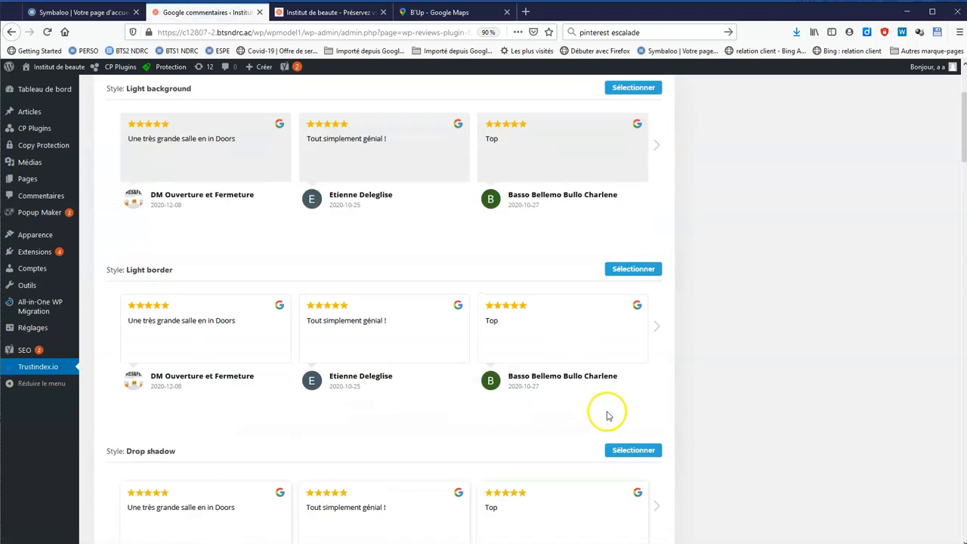
left_click(635, 271)
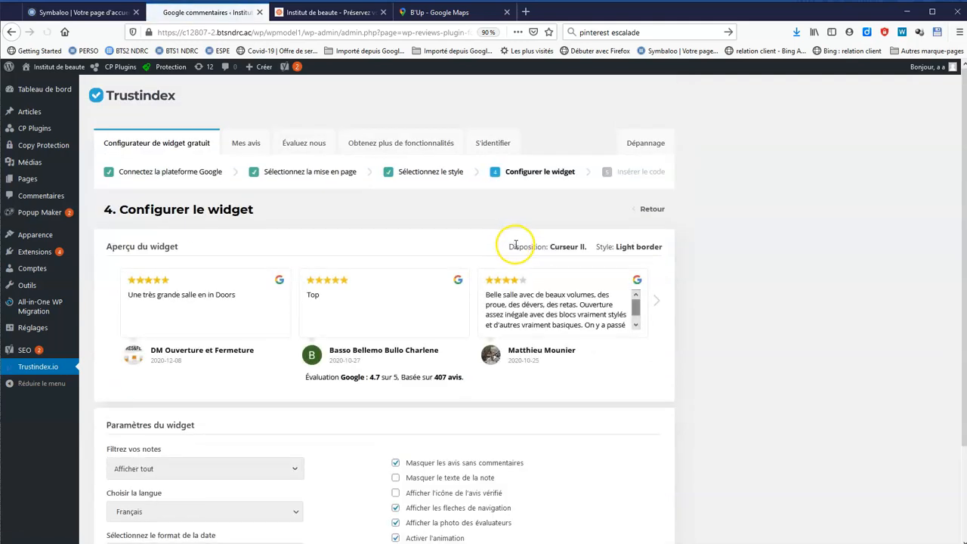
scroll(611, 410, "down", 2)
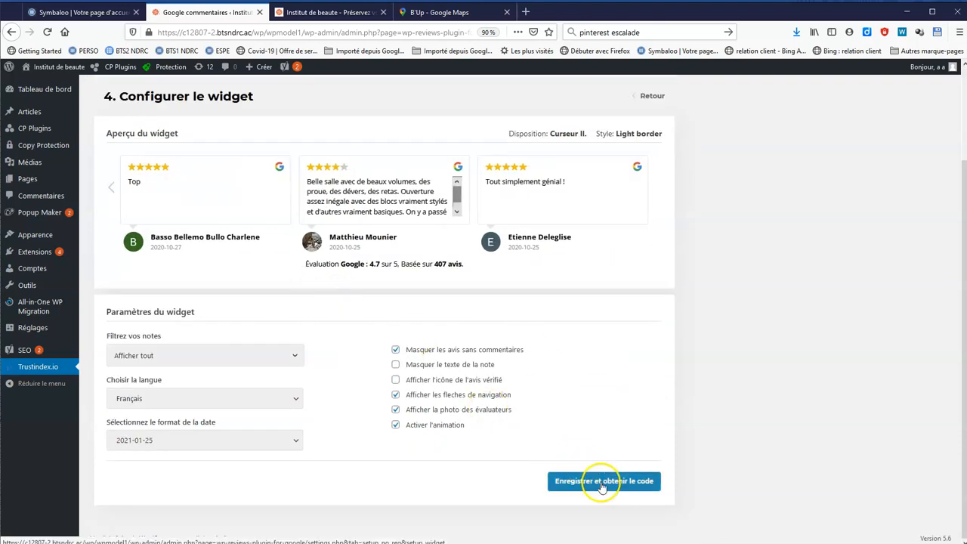
left_click(603, 483)
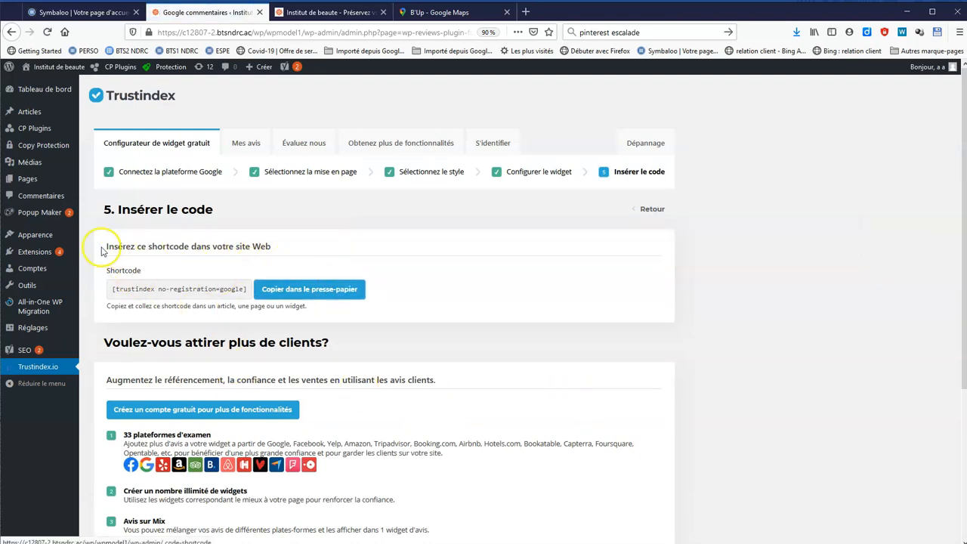
Paste the [trustindex no-registration=google] shortcode after the last paragraph of Institut de beauté and update the page
left_click(48, 184)
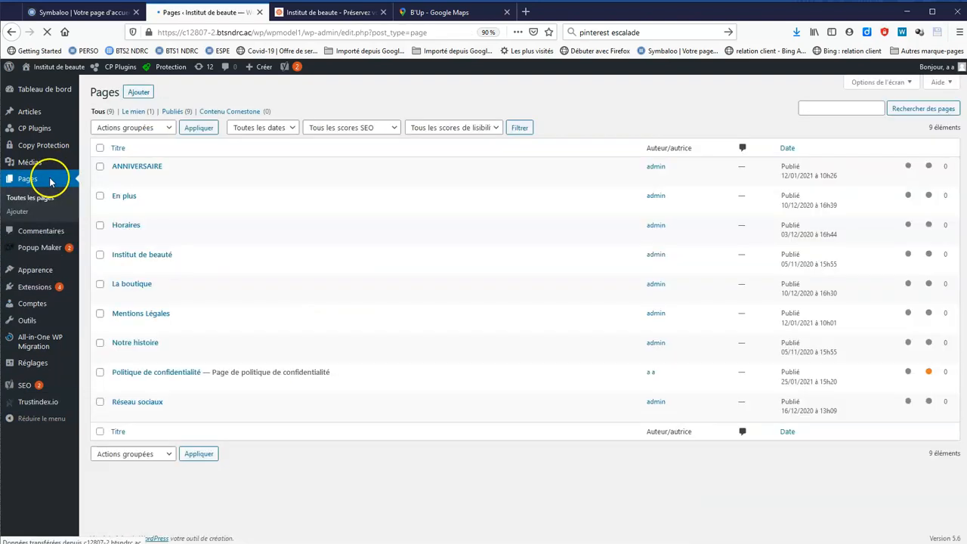
mouse_move(129, 268)
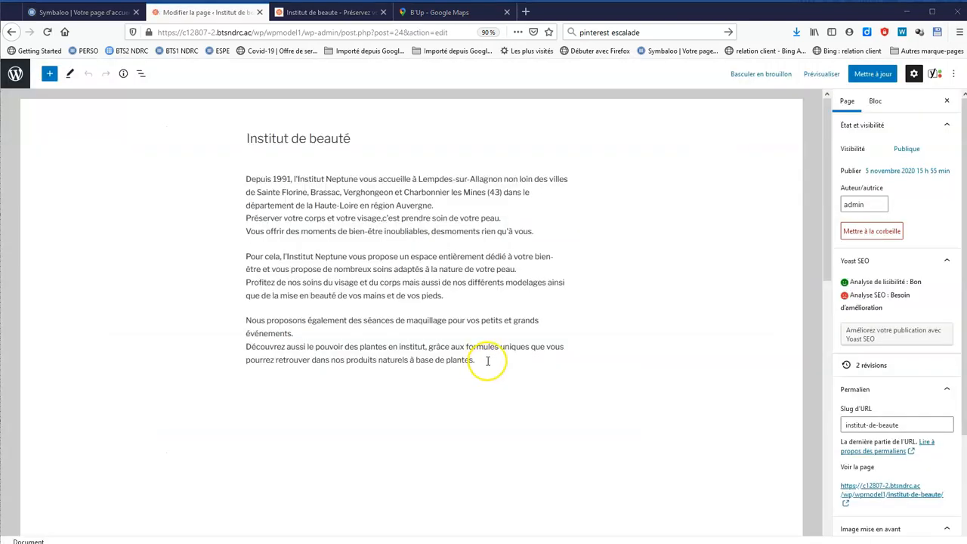
left_click(488, 362)
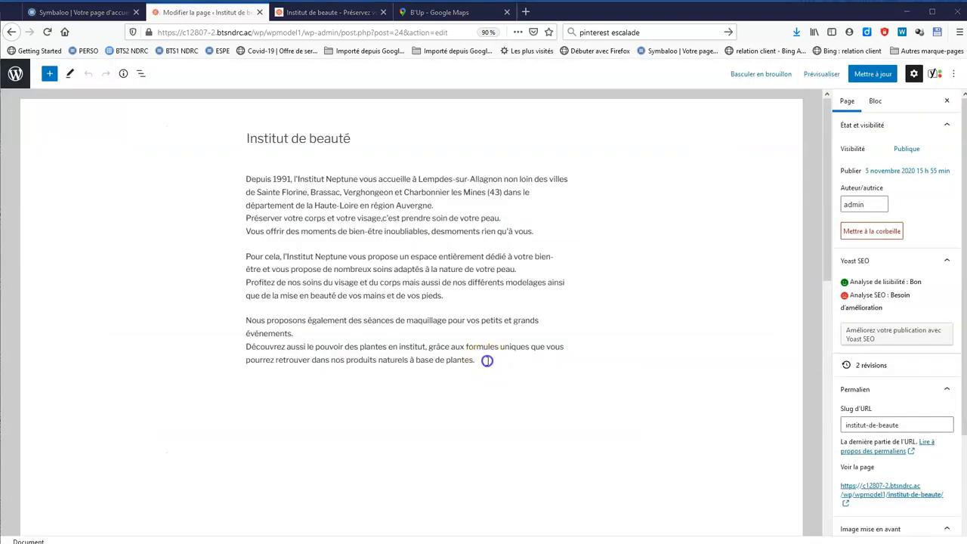
key("Return")
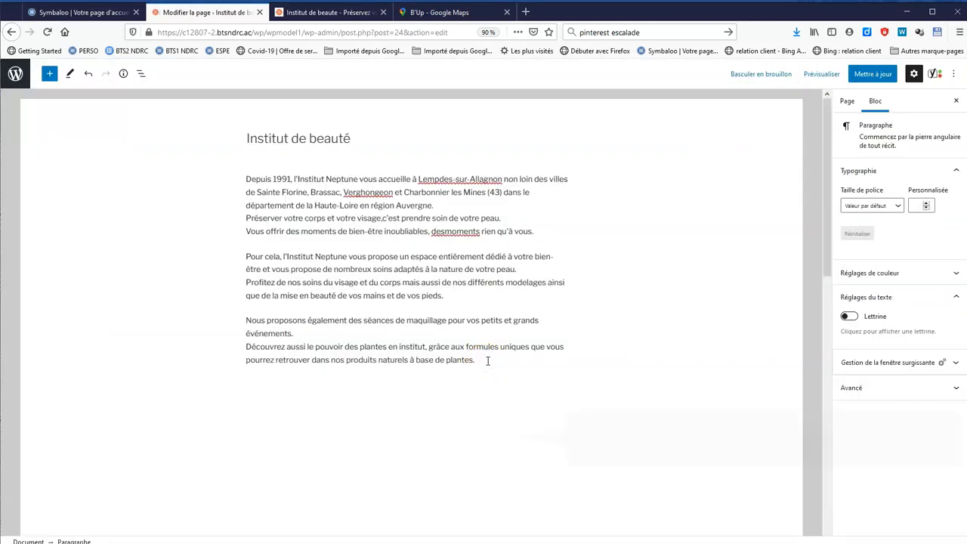
type("[trustindex no-registration=google]")
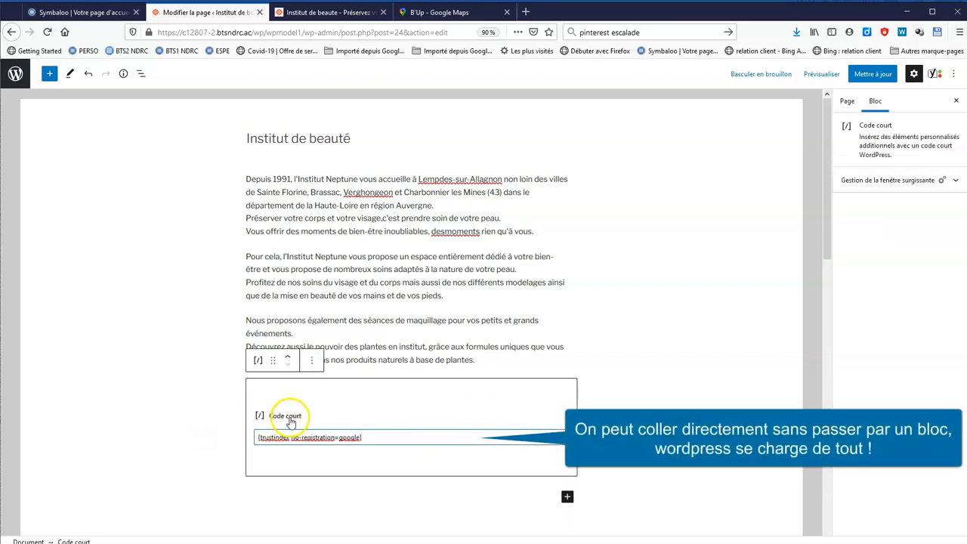
left_click(448, 512)
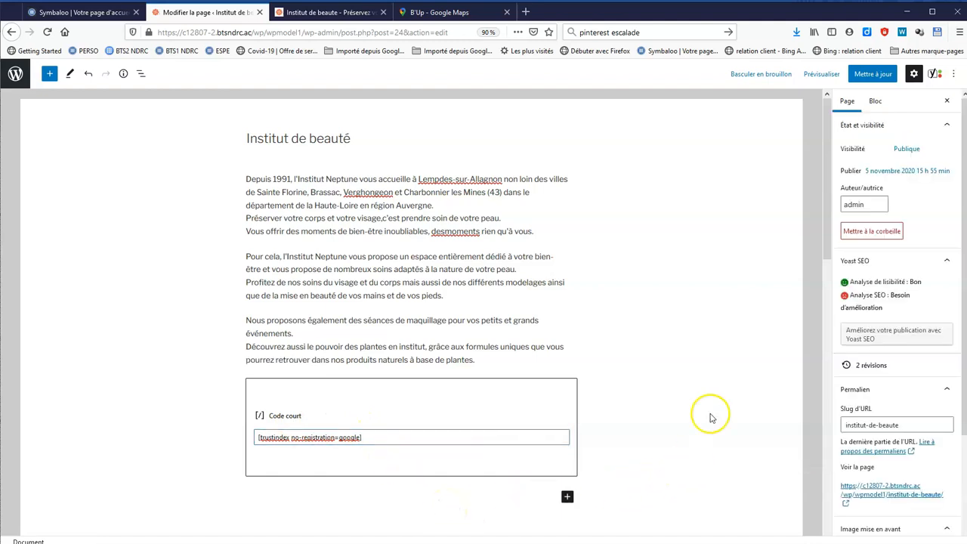
left_click(880, 77)
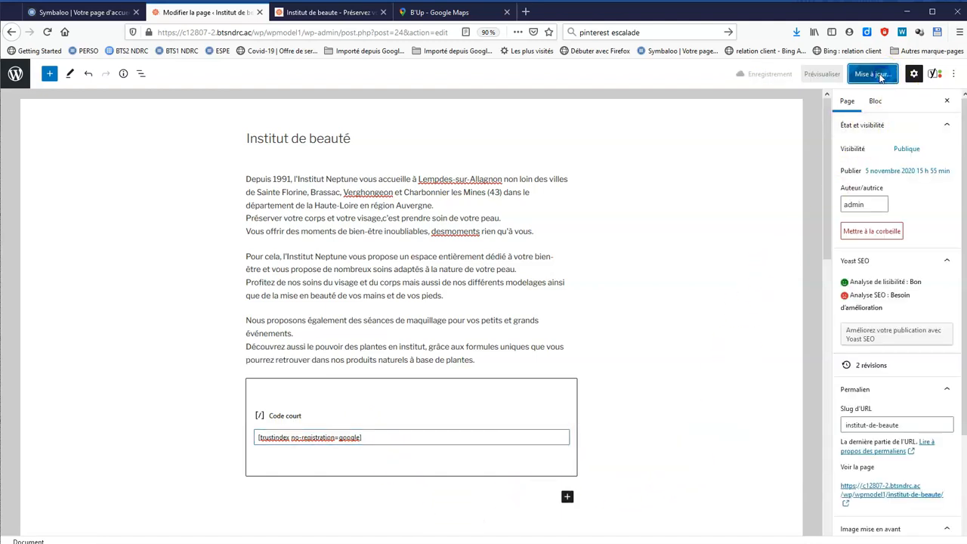
View the live Institut de beauté page and advance through the Google reviews carousel
left_click(337, 16)
scroll(748, 325, "down", 5)
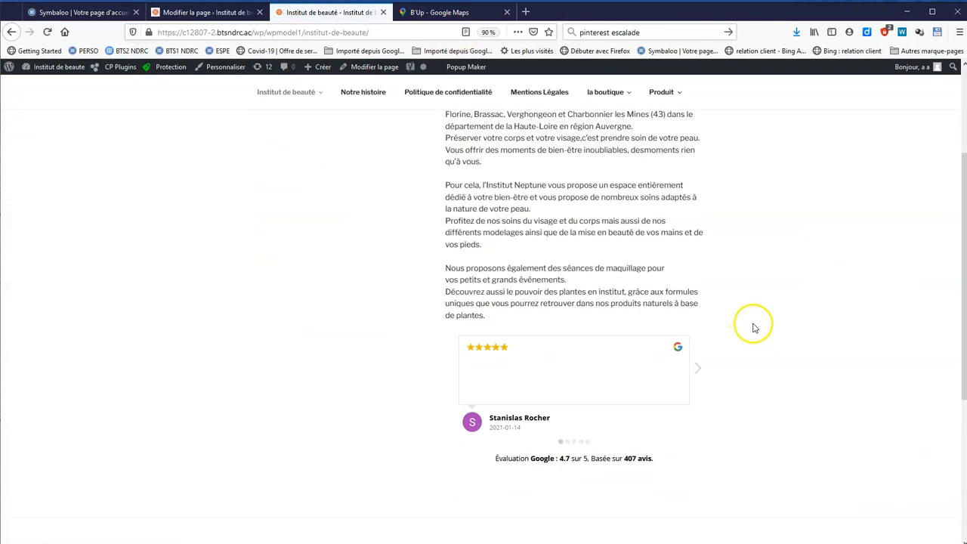
left_click(697, 370)
left_click(697, 371)
left_click(697, 371)
left_click(696, 371)
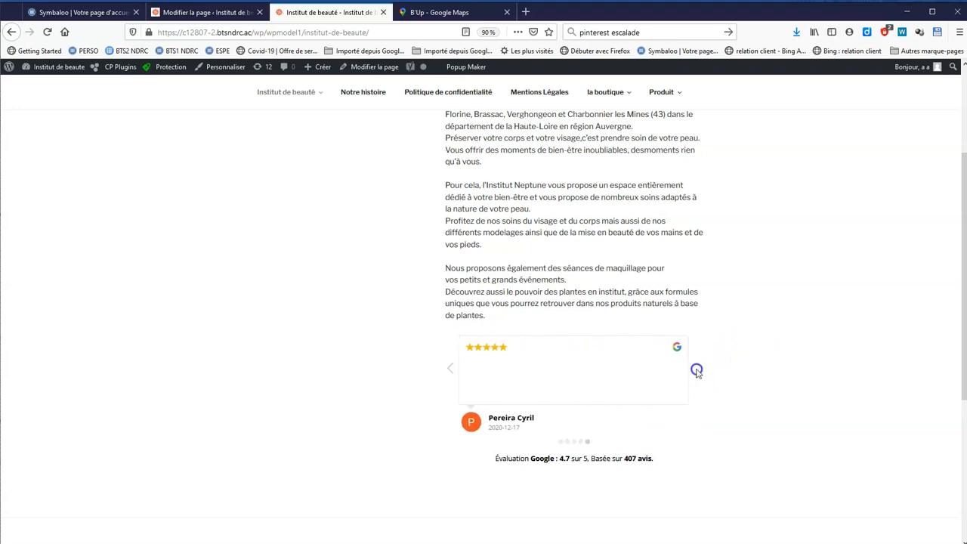